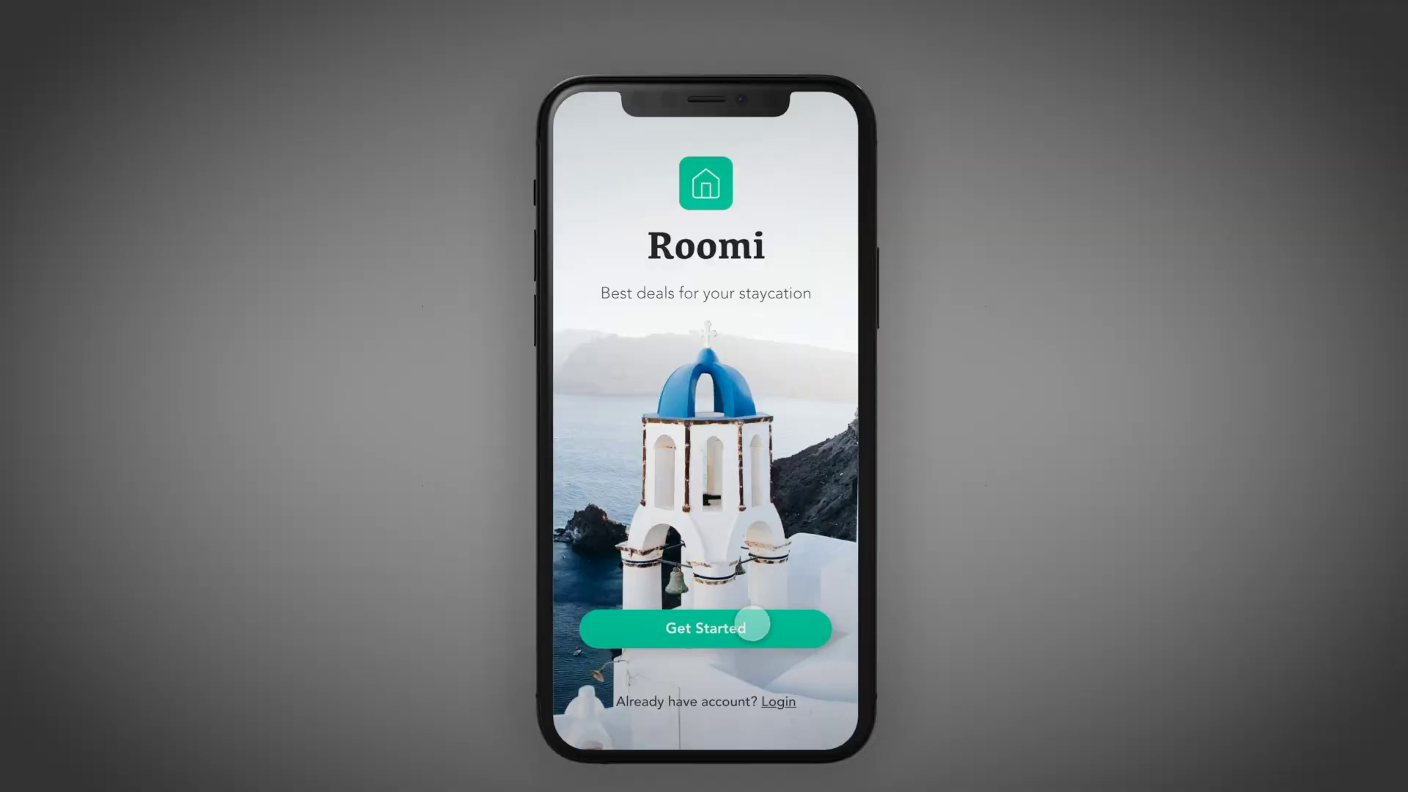
# Preview the Roomi flow: Get Started, swipe onboarding to Find best deals, Log in, Sign up, back to Login.
pyautogui.click(753, 625)
pyautogui.moveTo(746, 305); pyautogui.dragTo(584, 311)
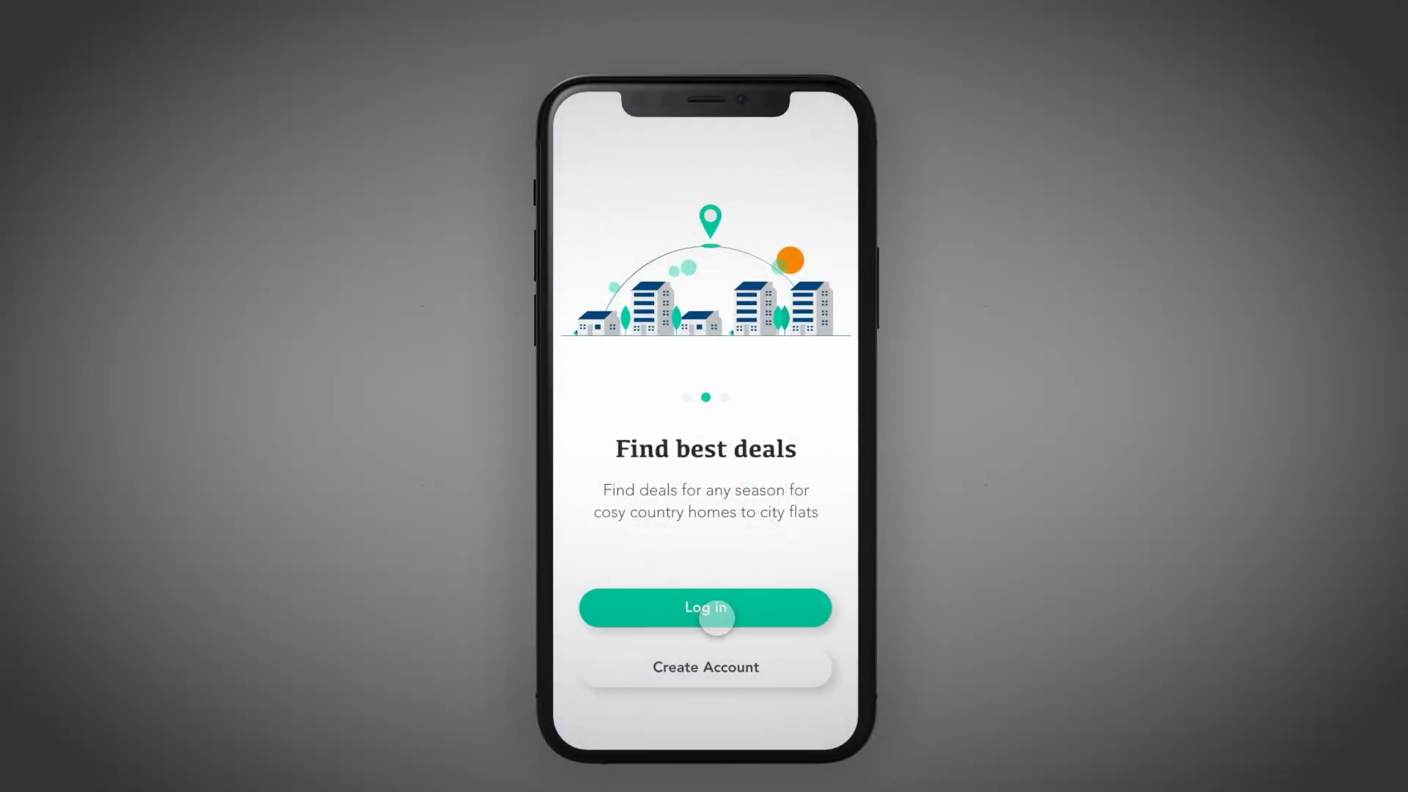
pyautogui.click(717, 618)
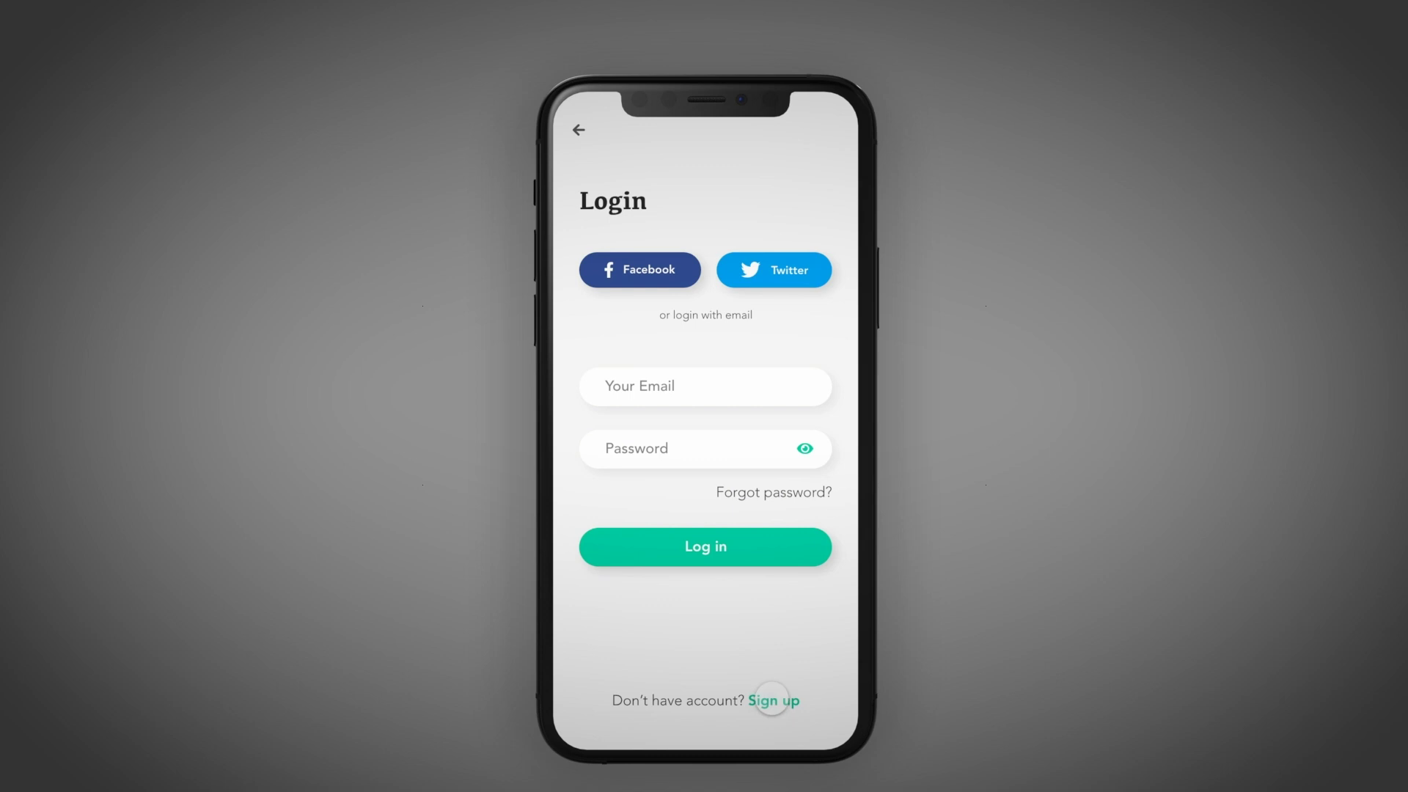
pyautogui.click(771, 699)
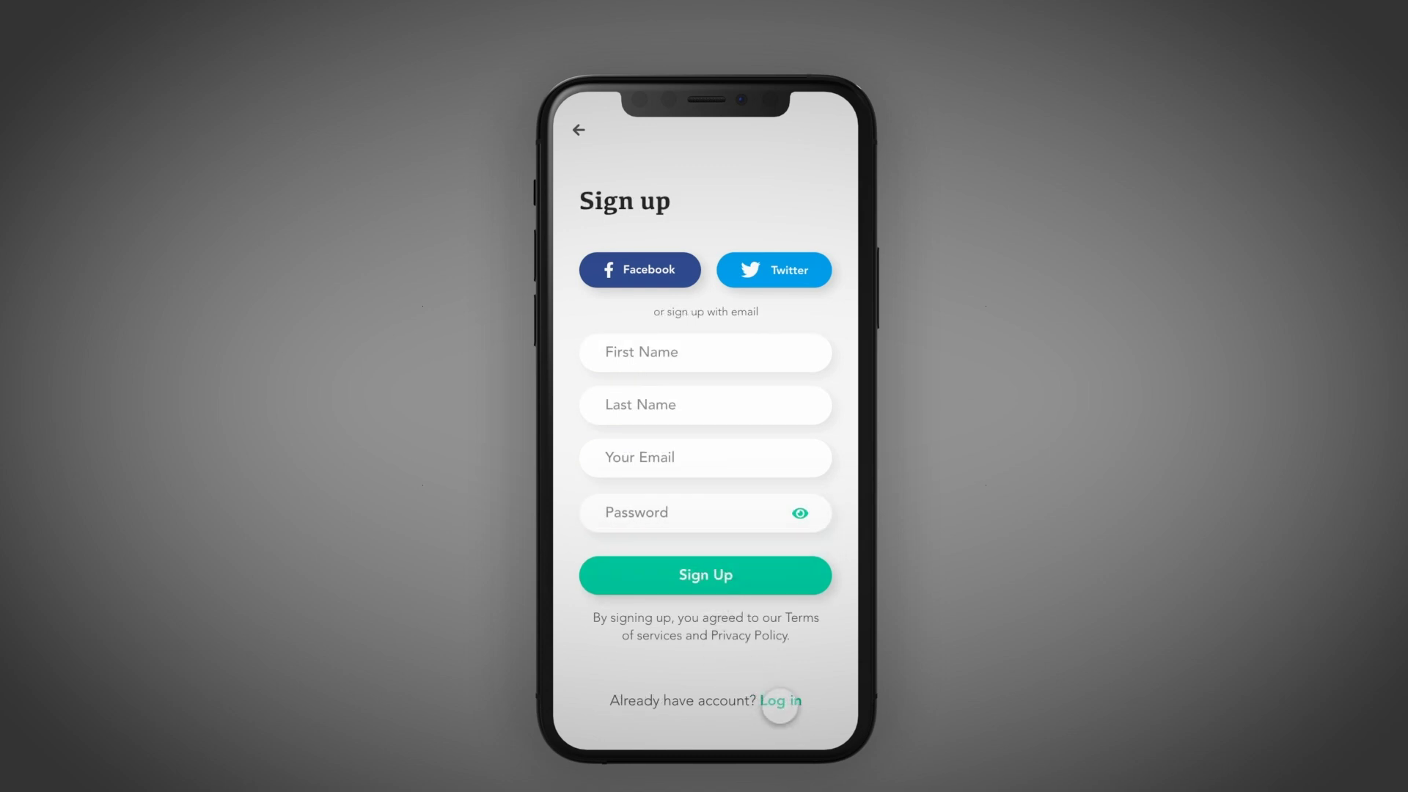
pyautogui.click(780, 704)
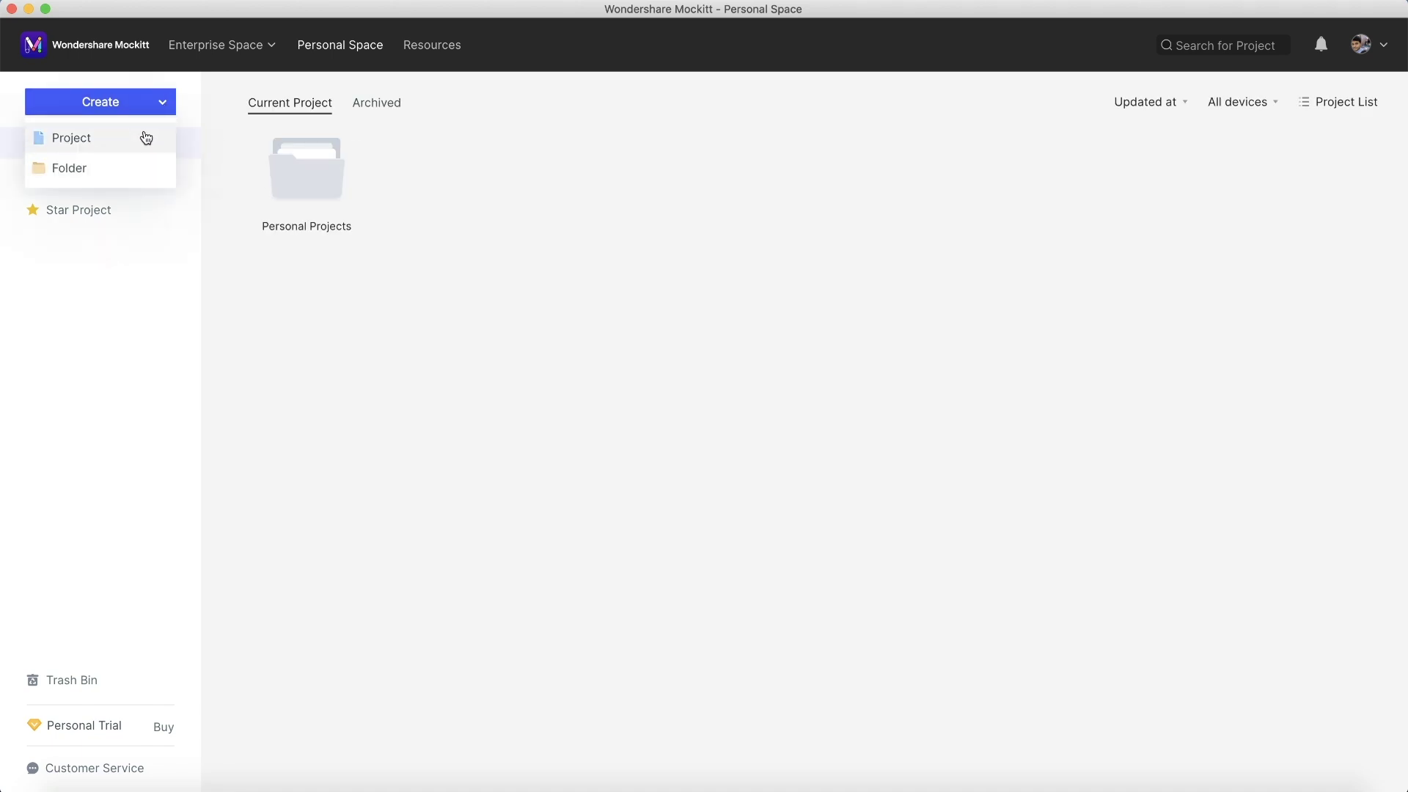
# Create a new mobile project named Roomi for iPhone 11 Pro Max/11 and open it.
pyautogui.click(144, 137)
pyautogui.write('Roomi')
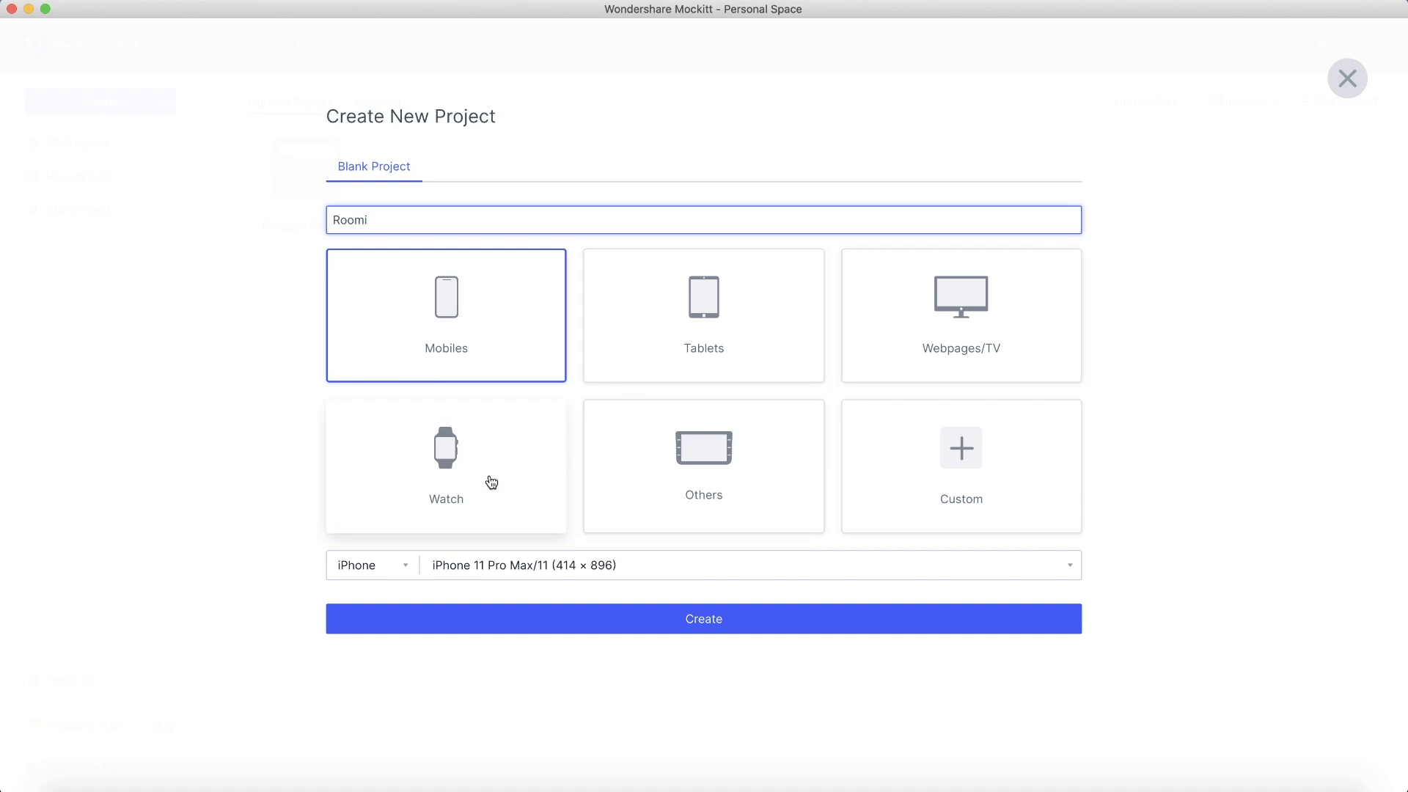
pyautogui.click(736, 632)
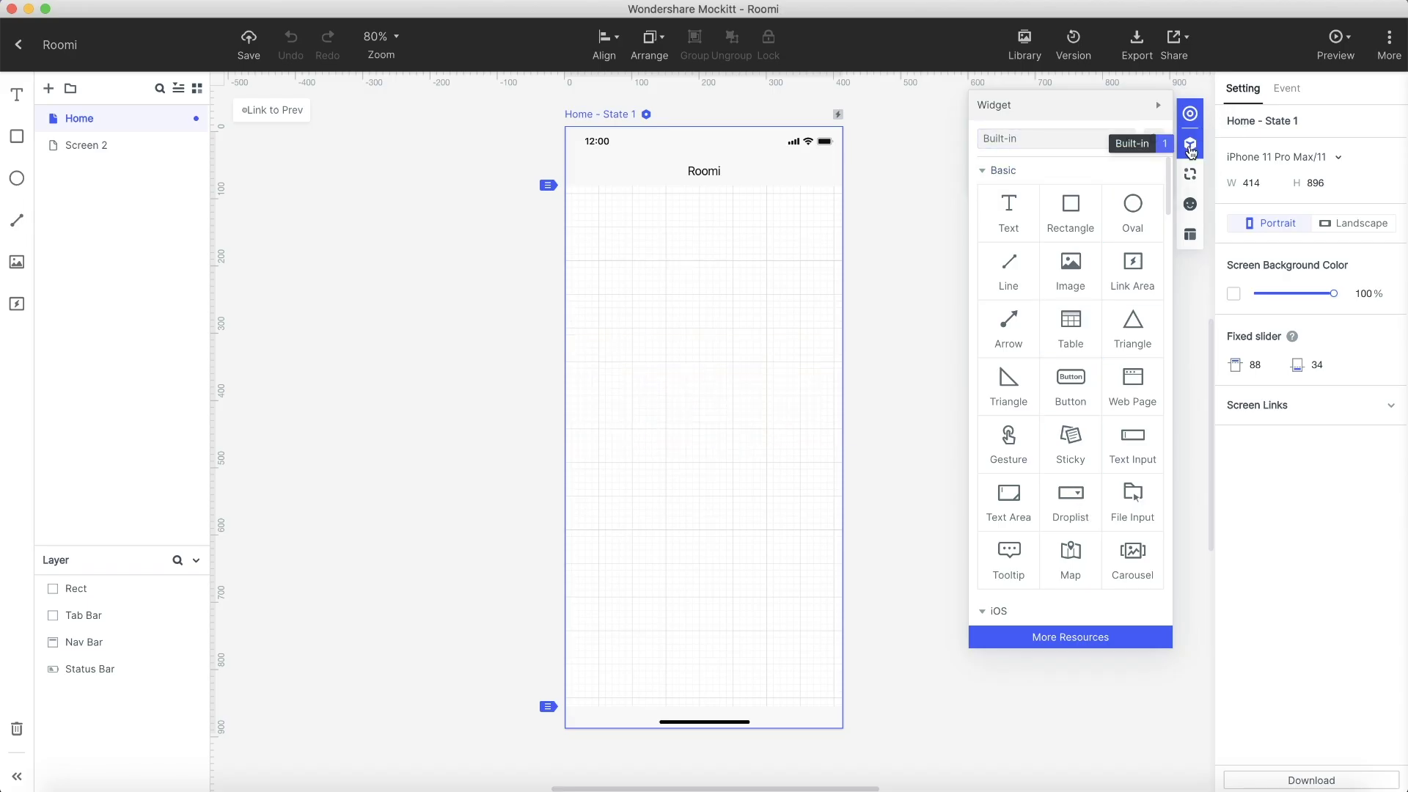
# Delete the default status bar, nav bar and tab bar from the Home screen.
pyautogui.click(1189, 119)
pyautogui.click(1190, 119)
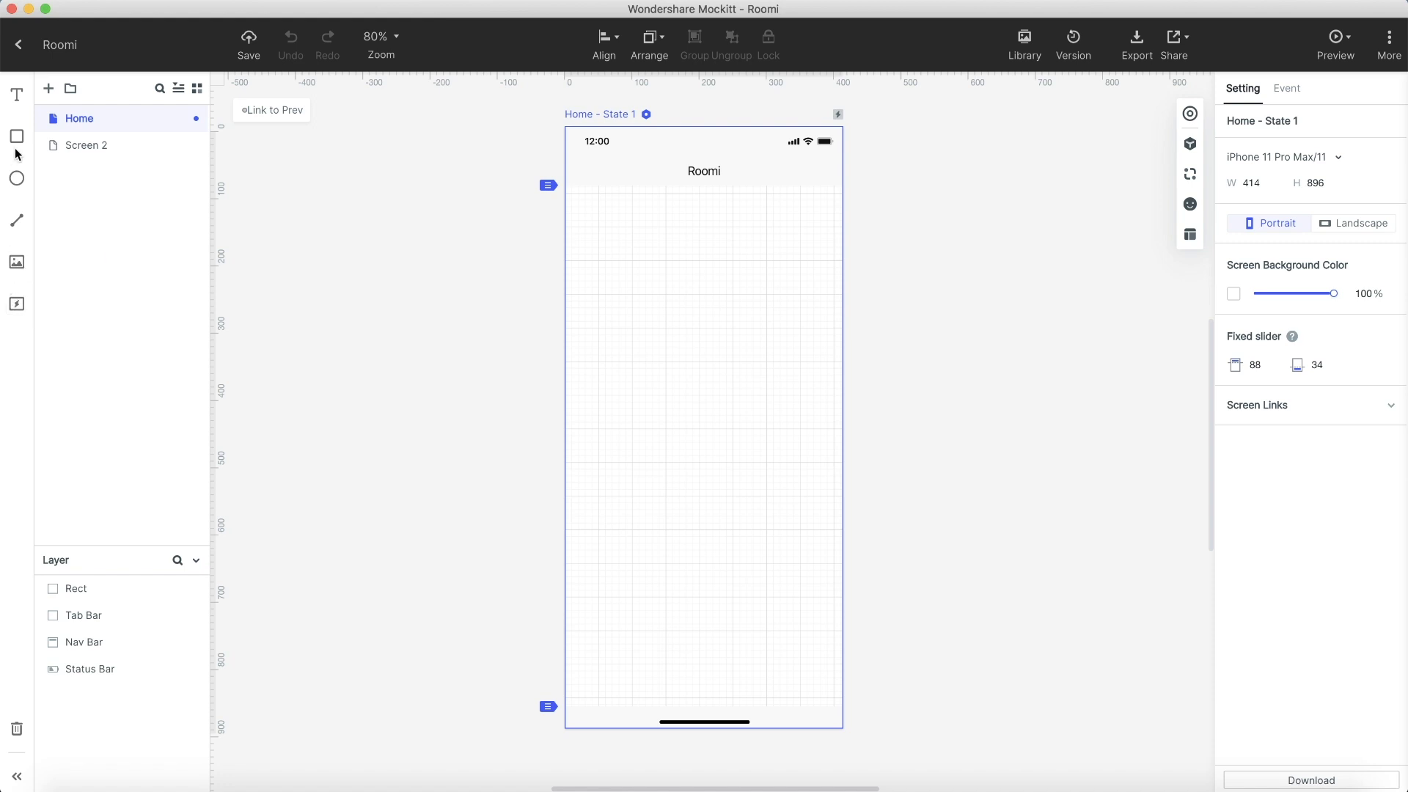
pyautogui.click(1193, 149)
pyautogui.scroll(-10, 1112, 278)
pyautogui.scroll(-3, 1109, 280)
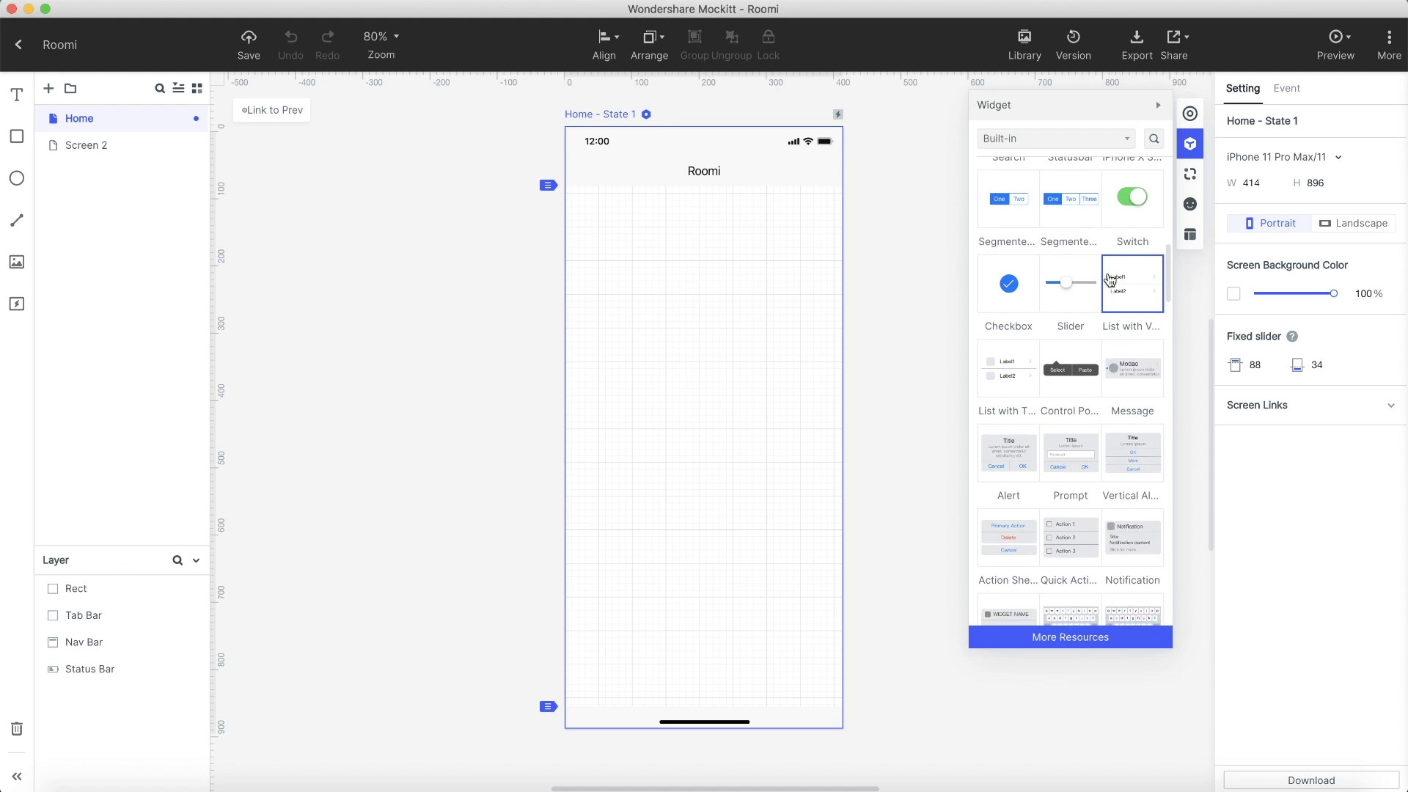
pyautogui.scroll(-5, 1109, 280)
pyautogui.scroll(-5, 1109, 281)
pyautogui.scroll(-5, 1109, 280)
pyautogui.scroll(-5, 1110, 278)
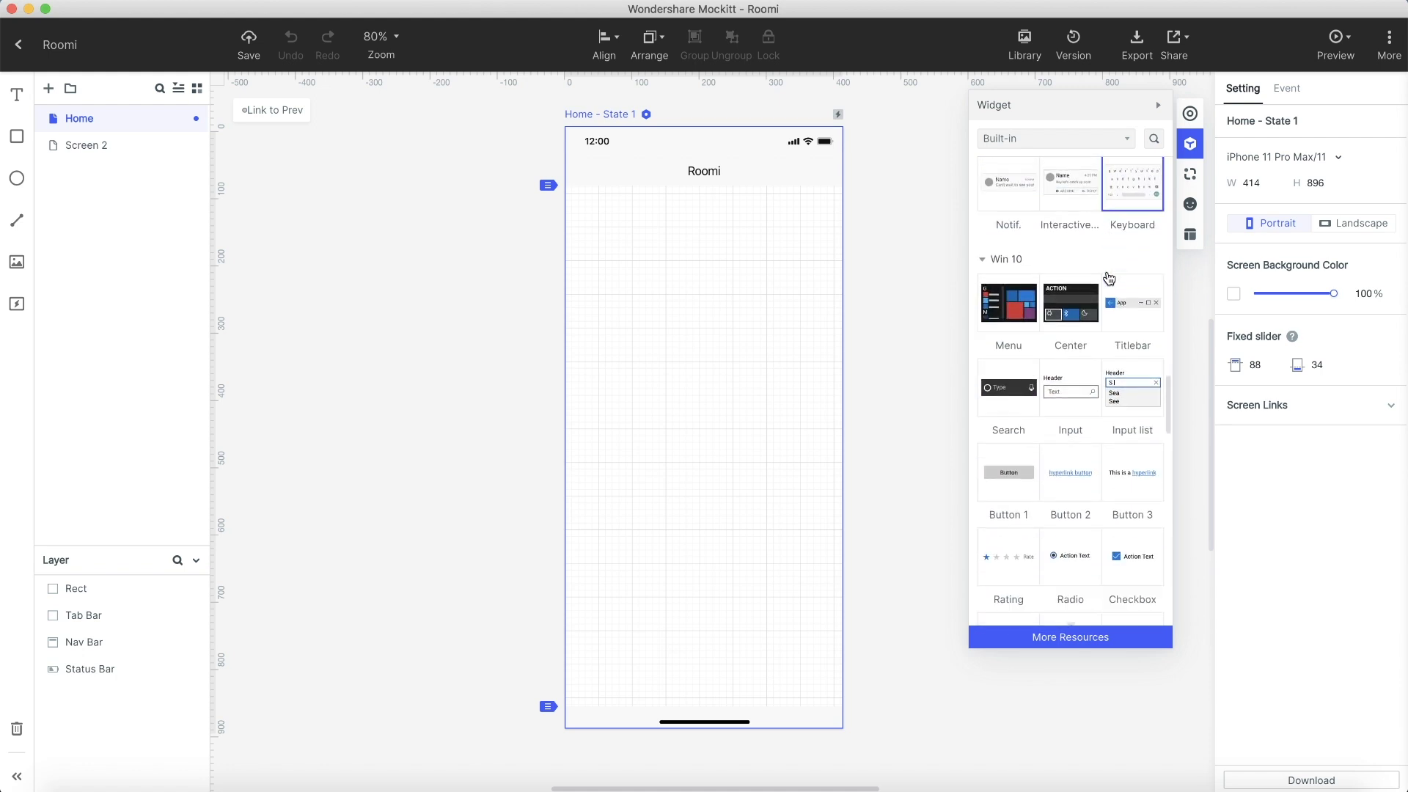
pyautogui.scroll(-5, 1110, 278)
pyautogui.scroll(-5, 1109, 279)
pyautogui.scroll(-5, 1110, 278)
pyautogui.scroll(-5, 1109, 278)
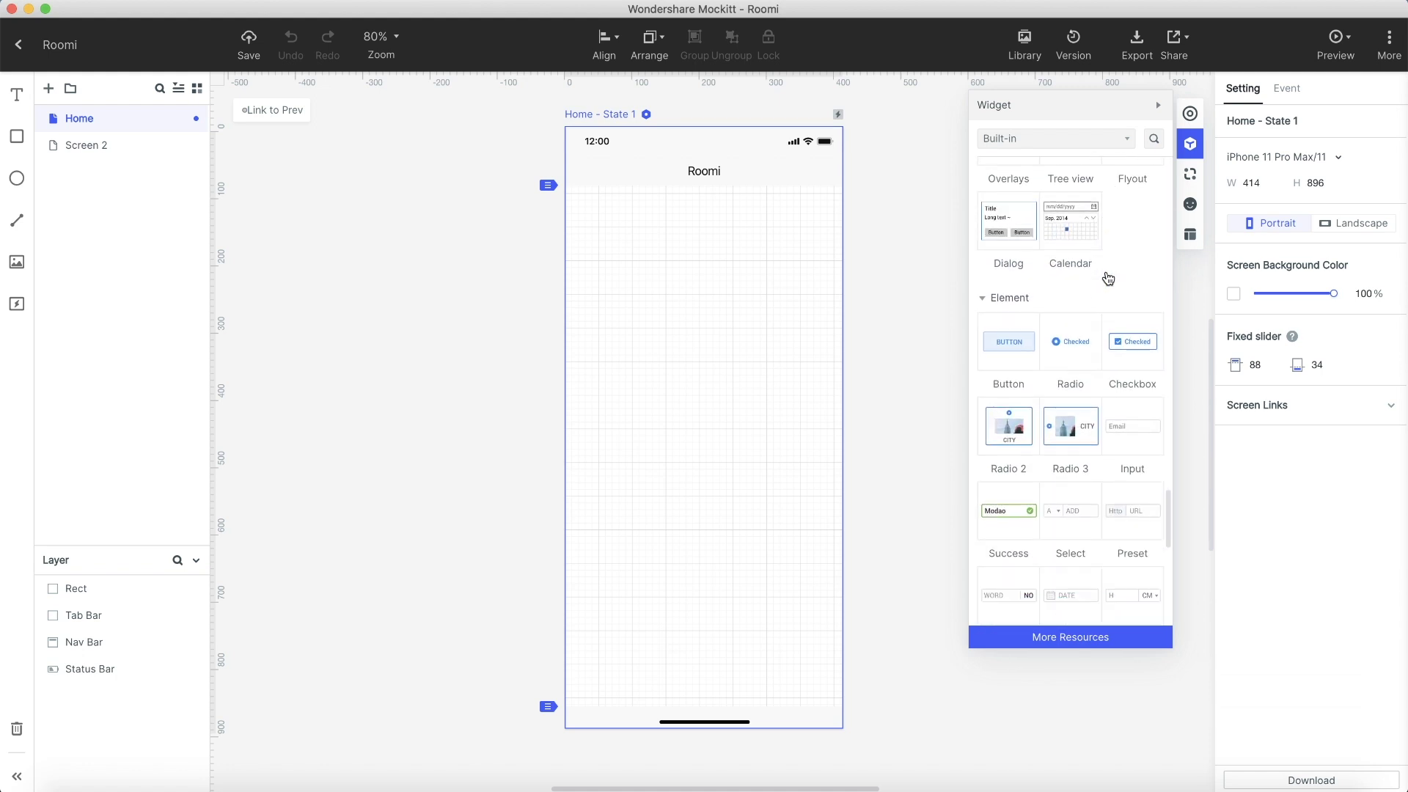
pyautogui.scroll(-3, 1107, 278)
pyautogui.scroll(5, 1105, 275)
pyautogui.scroll(5, 1095, 270)
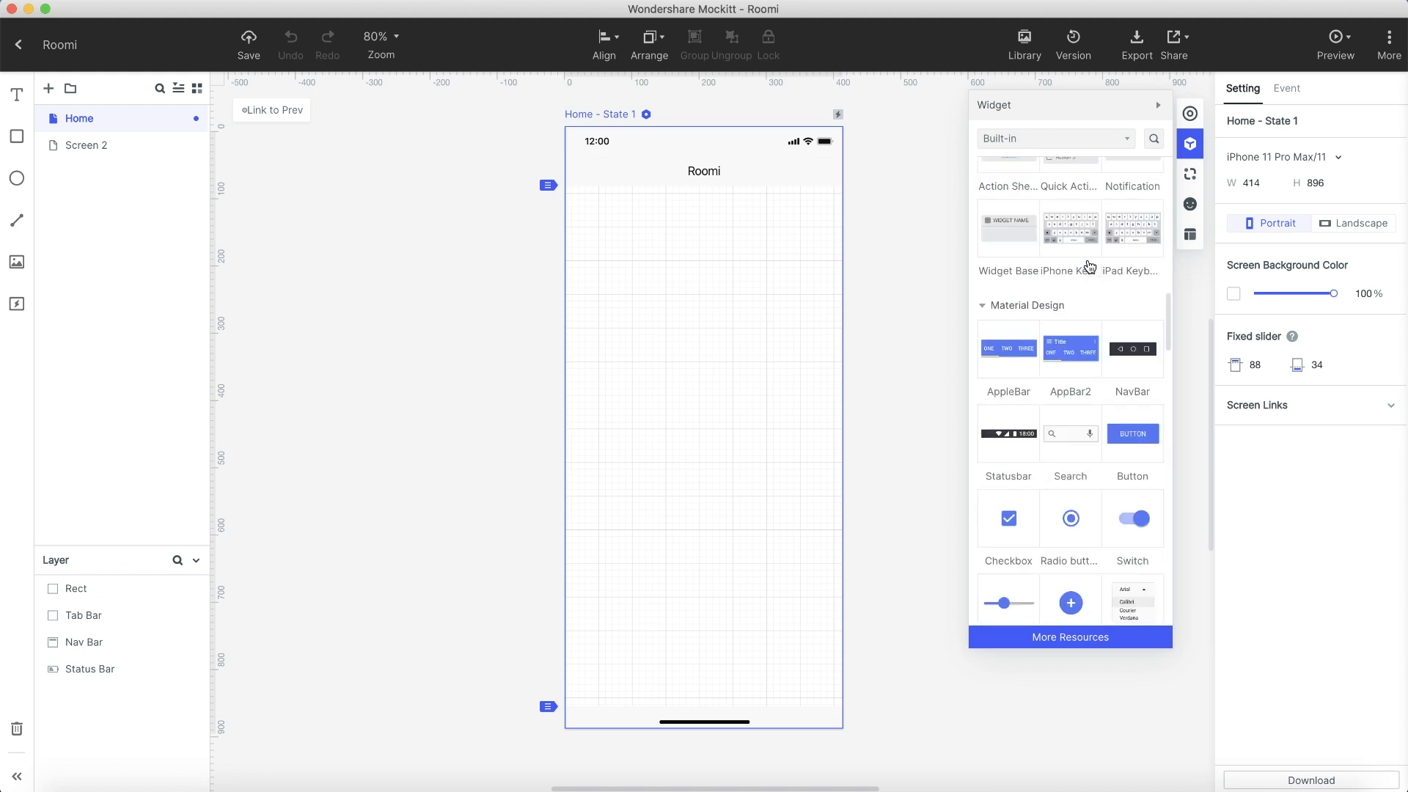
pyautogui.scroll(5, 1095, 269)
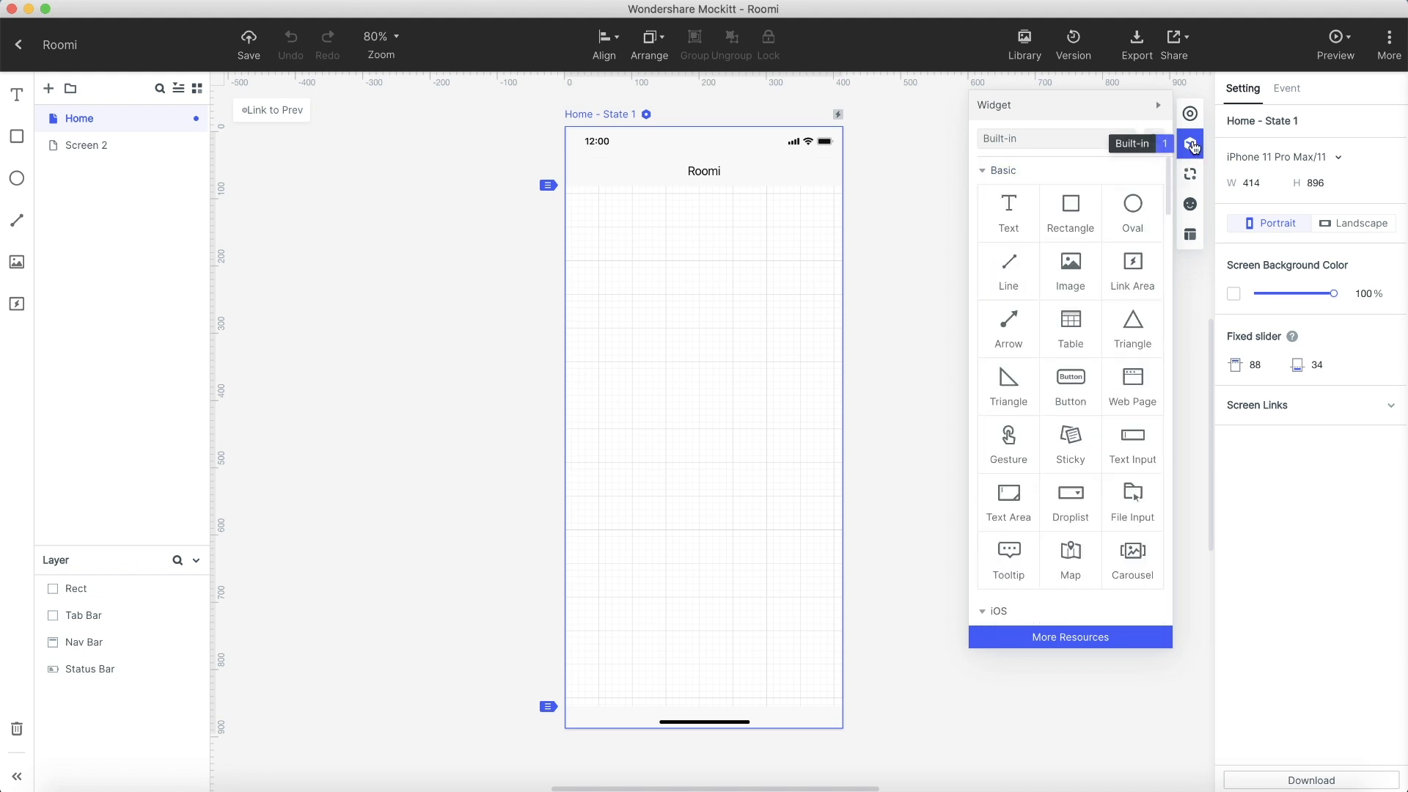
pyautogui.click(719, 144)
pyautogui.keyDown('shift'); pyautogui.click(733, 169); pyautogui.keyUp('shift')
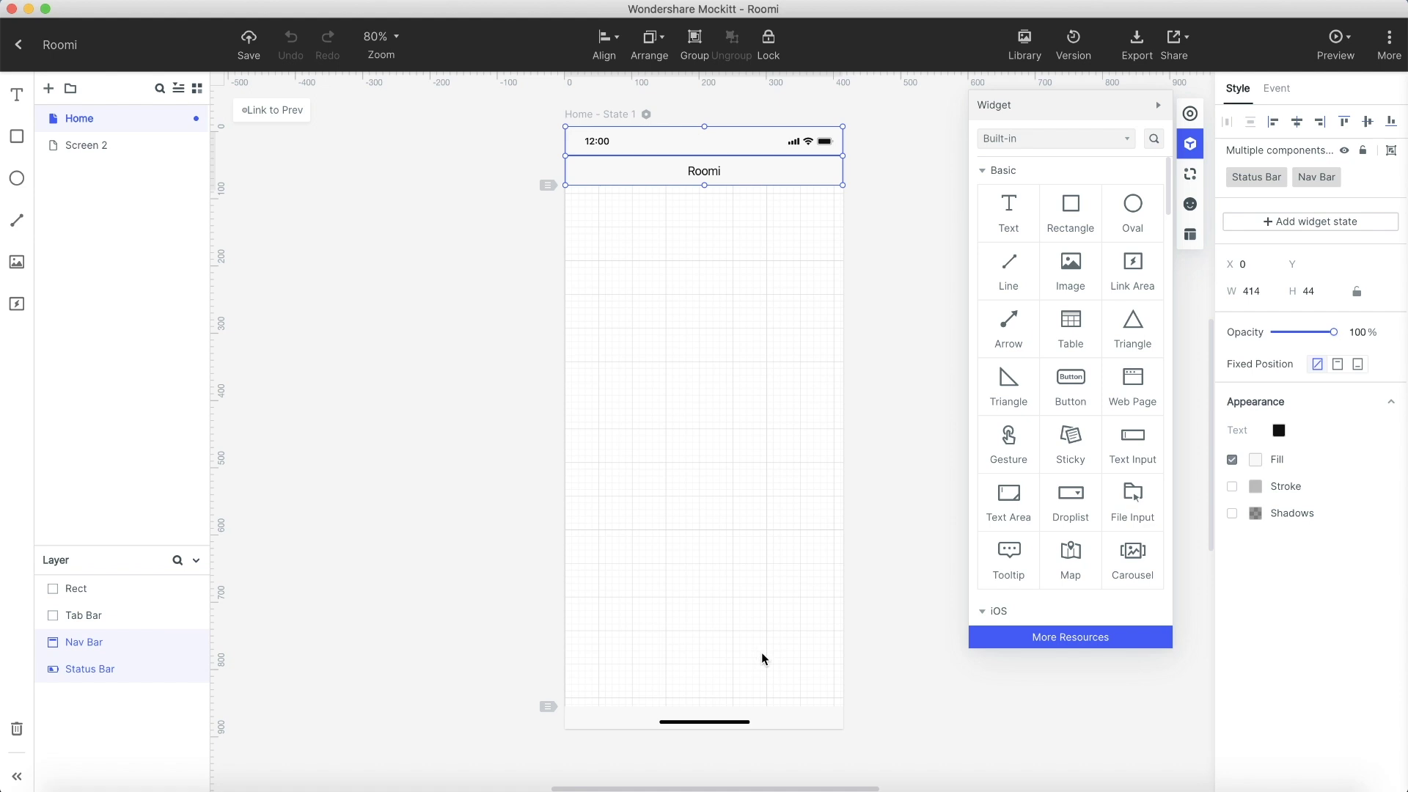
pyautogui.keyDown('shift'); pyautogui.click(733, 722); pyautogui.keyUp('shift')
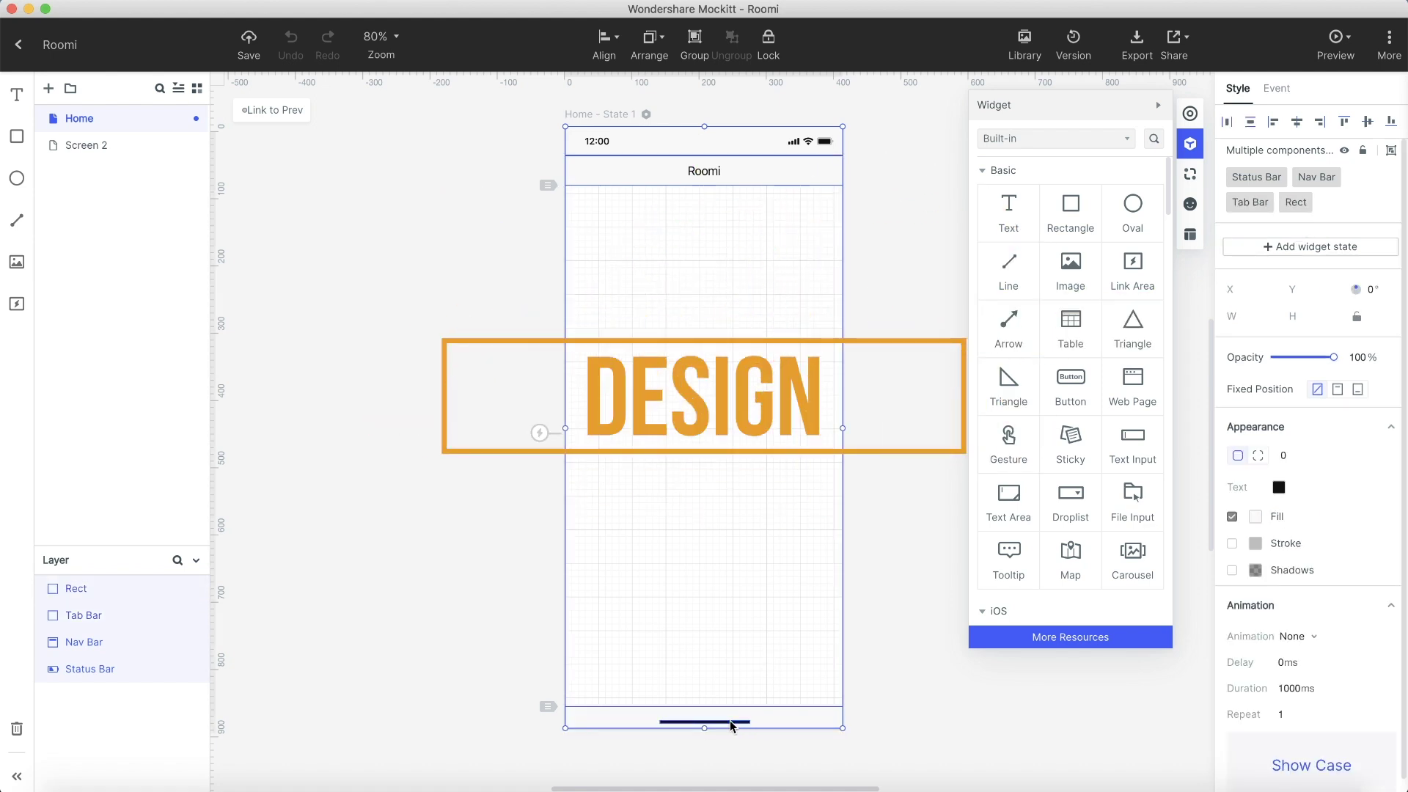
pyautogui.press('Delete')
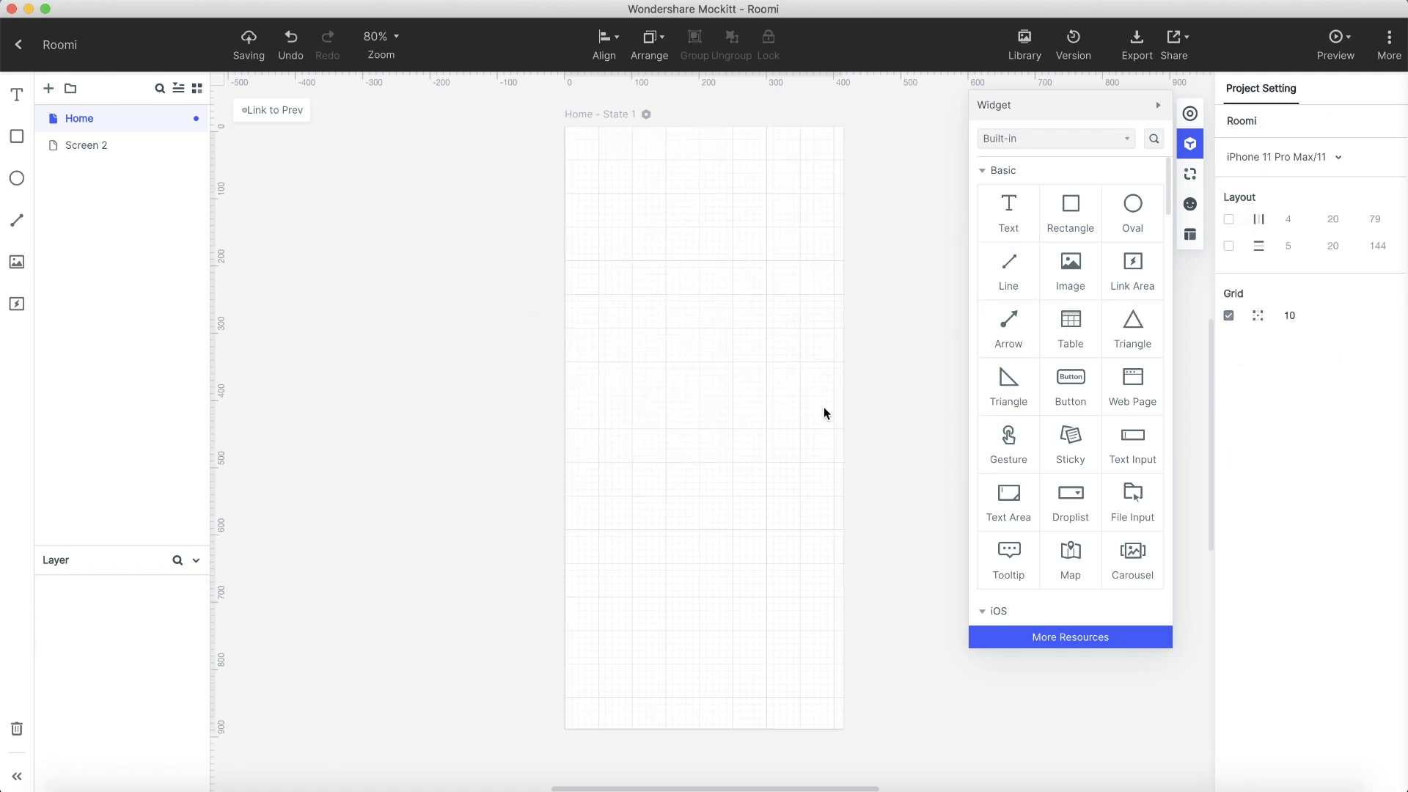
# Place an Image widget at the top-left and stretch it to cover the whole 414×896 screen.
pyautogui.moveTo(1081, 273); pyautogui.dragTo(721, 297)
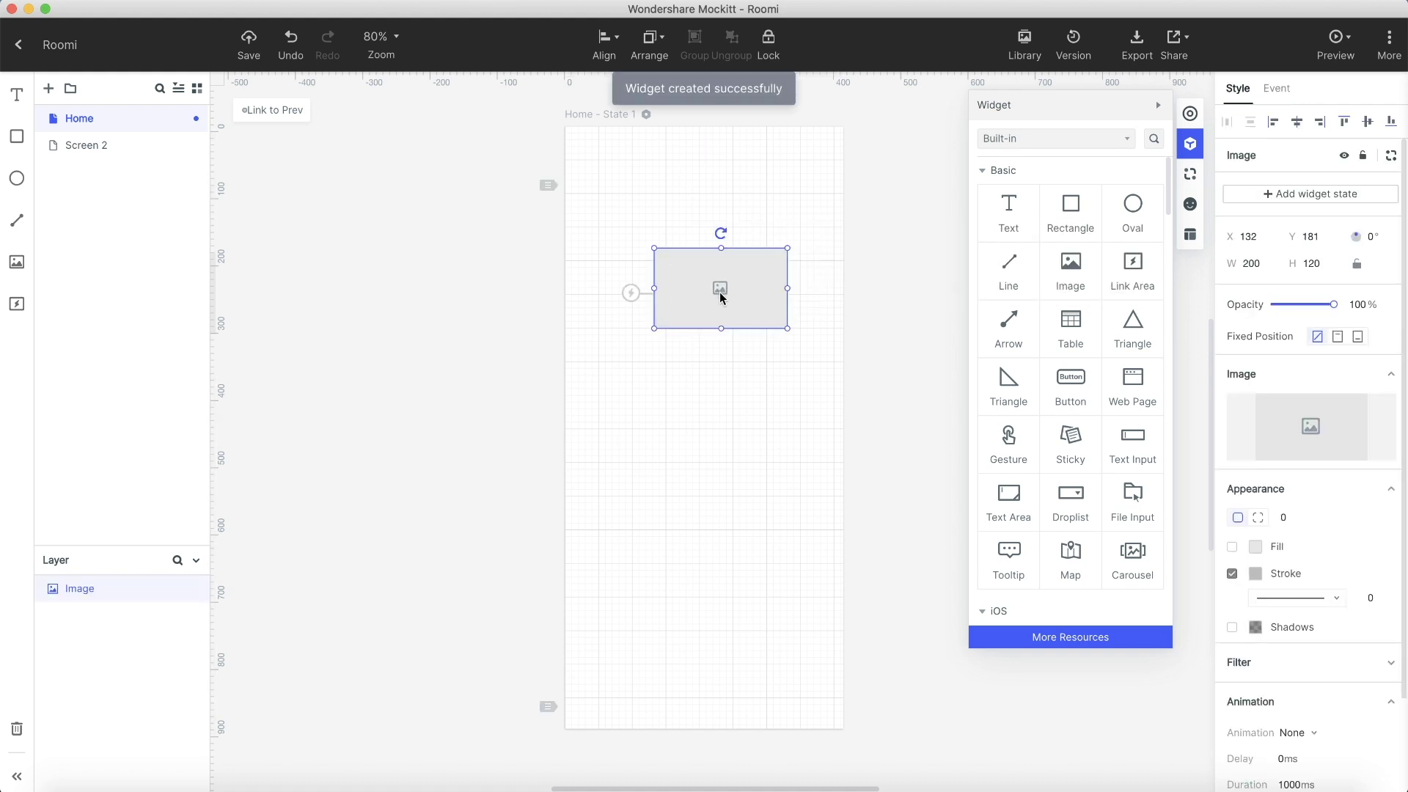
pyautogui.moveTo(729, 291); pyautogui.dragTo(644, 167)
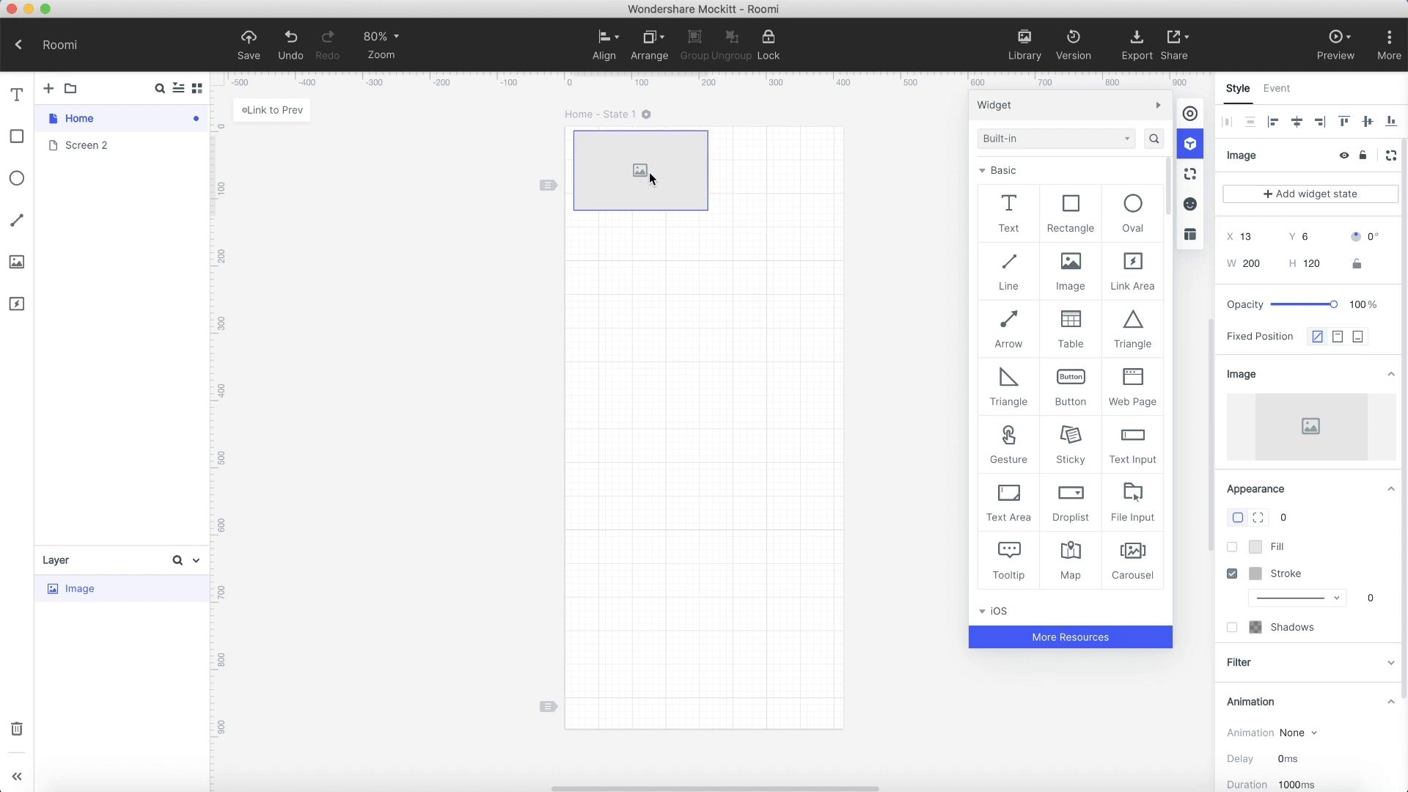
pyautogui.moveTo(644, 167); pyautogui.dragTo(640, 167)
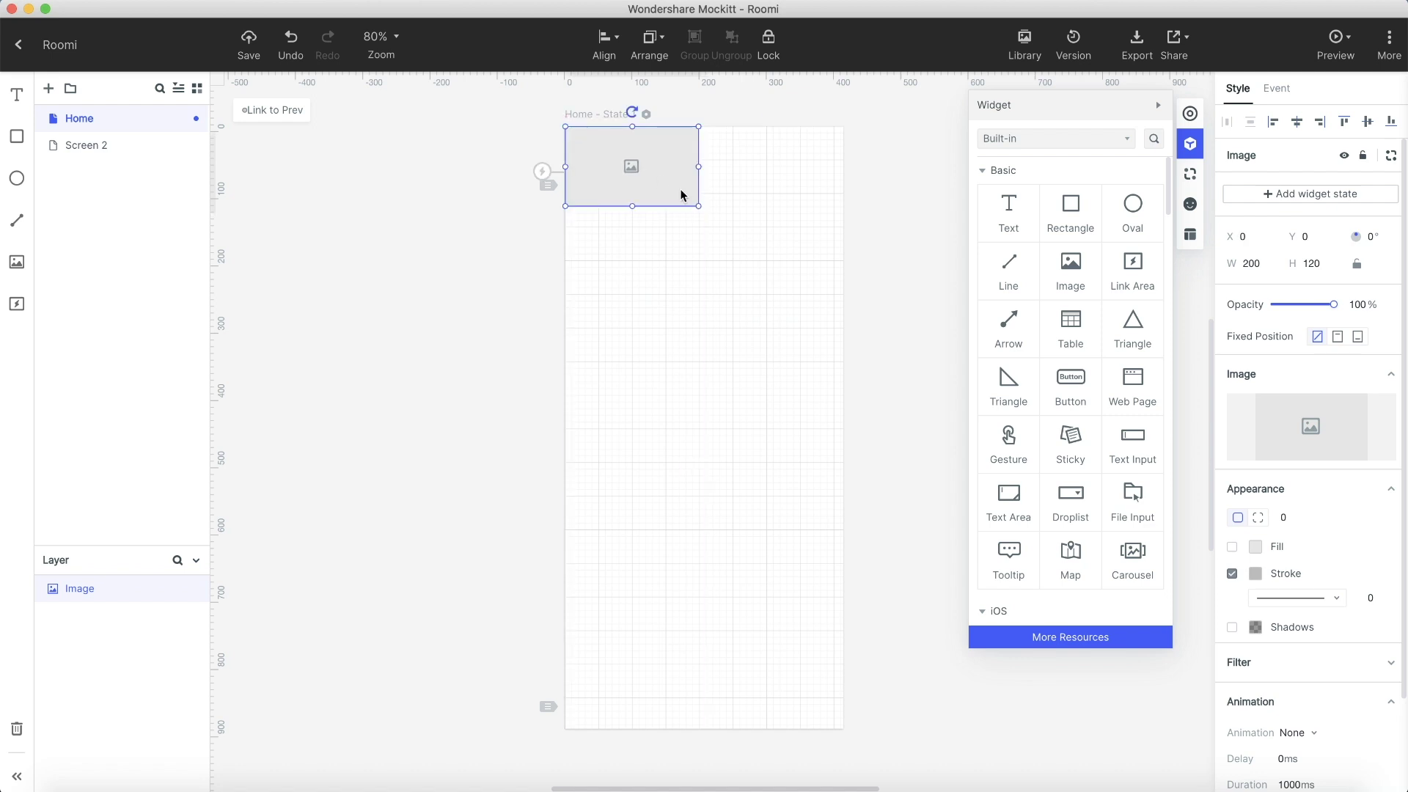
pyautogui.moveTo(699, 206); pyautogui.dragTo(818, 727)
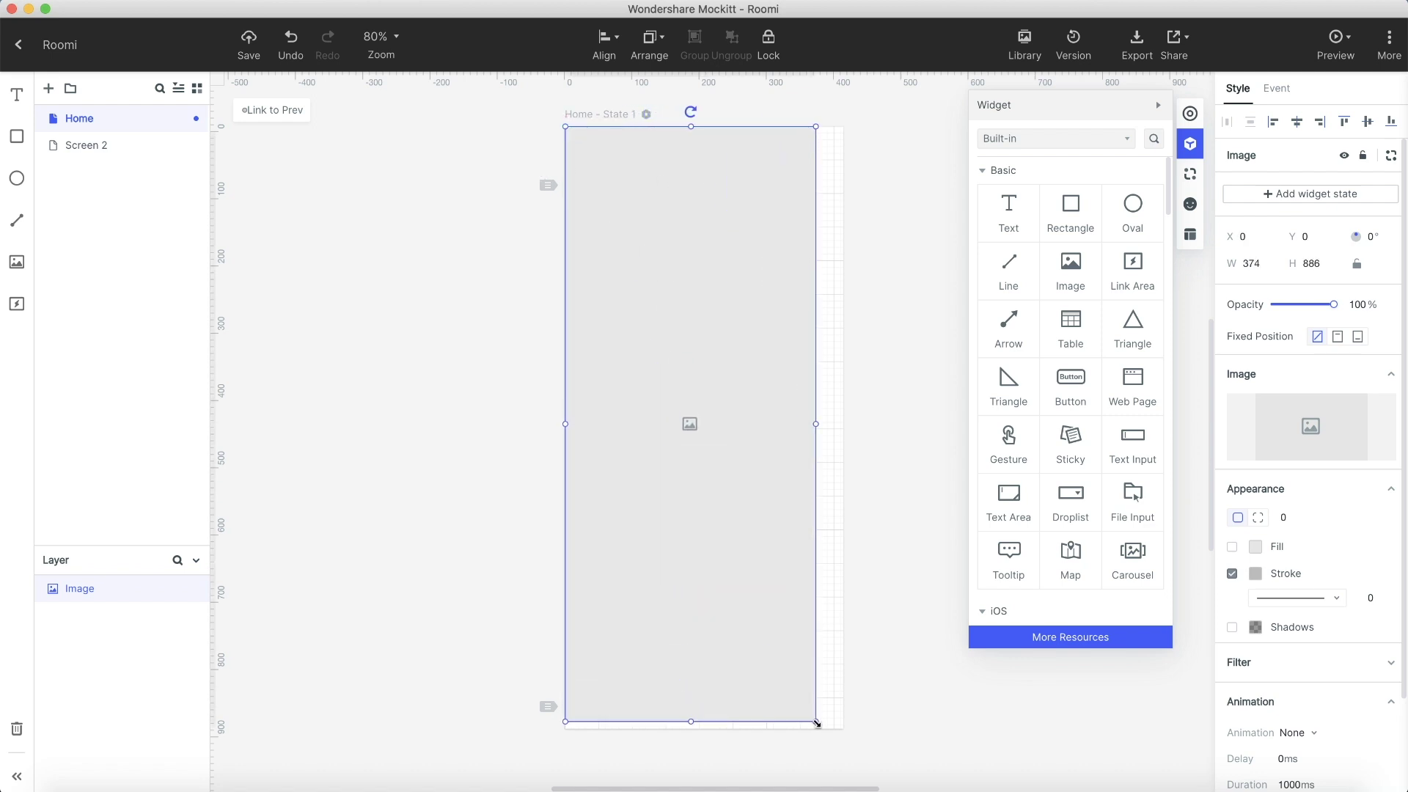
pyautogui.moveTo(818, 728); pyautogui.dragTo(841, 728)
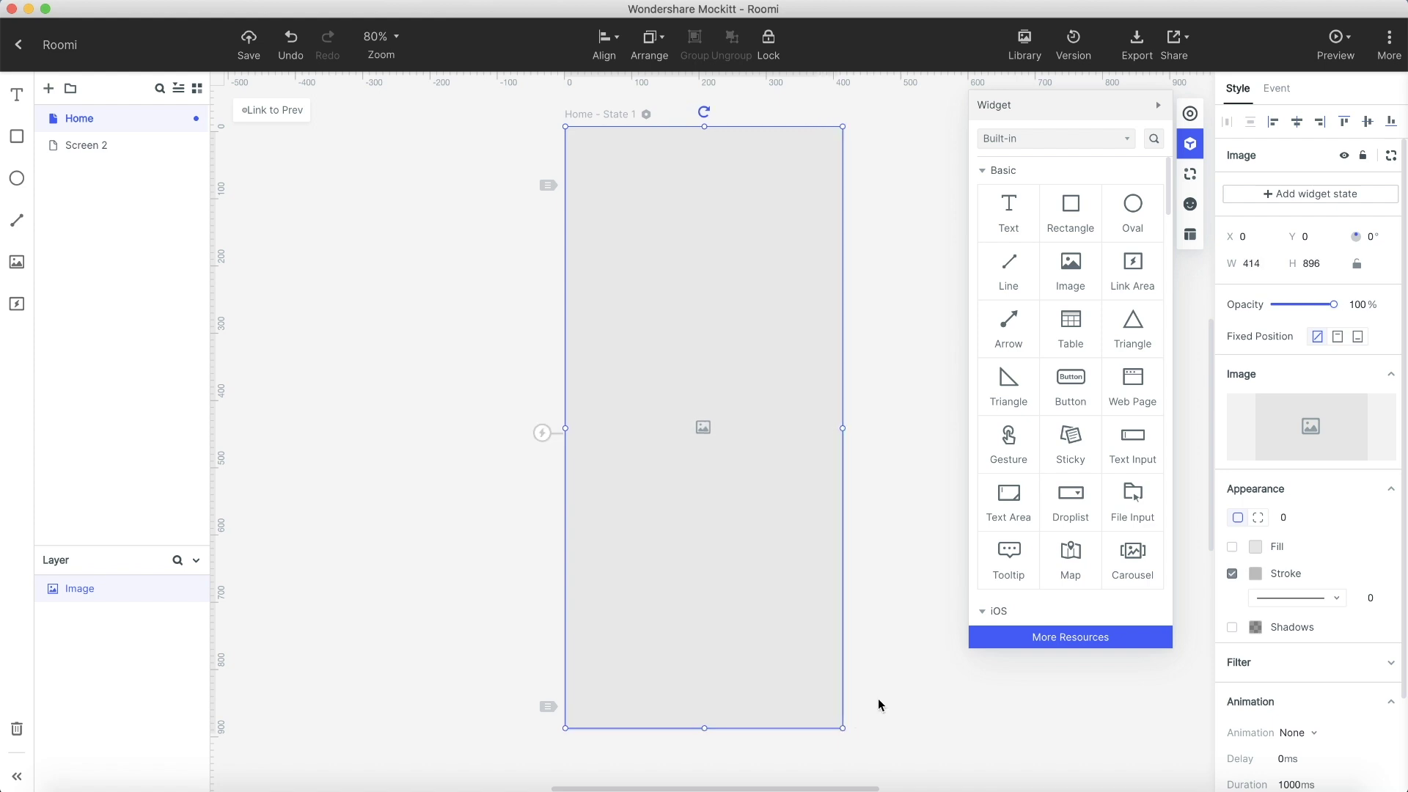
pyautogui.moveTo(1310, 427)
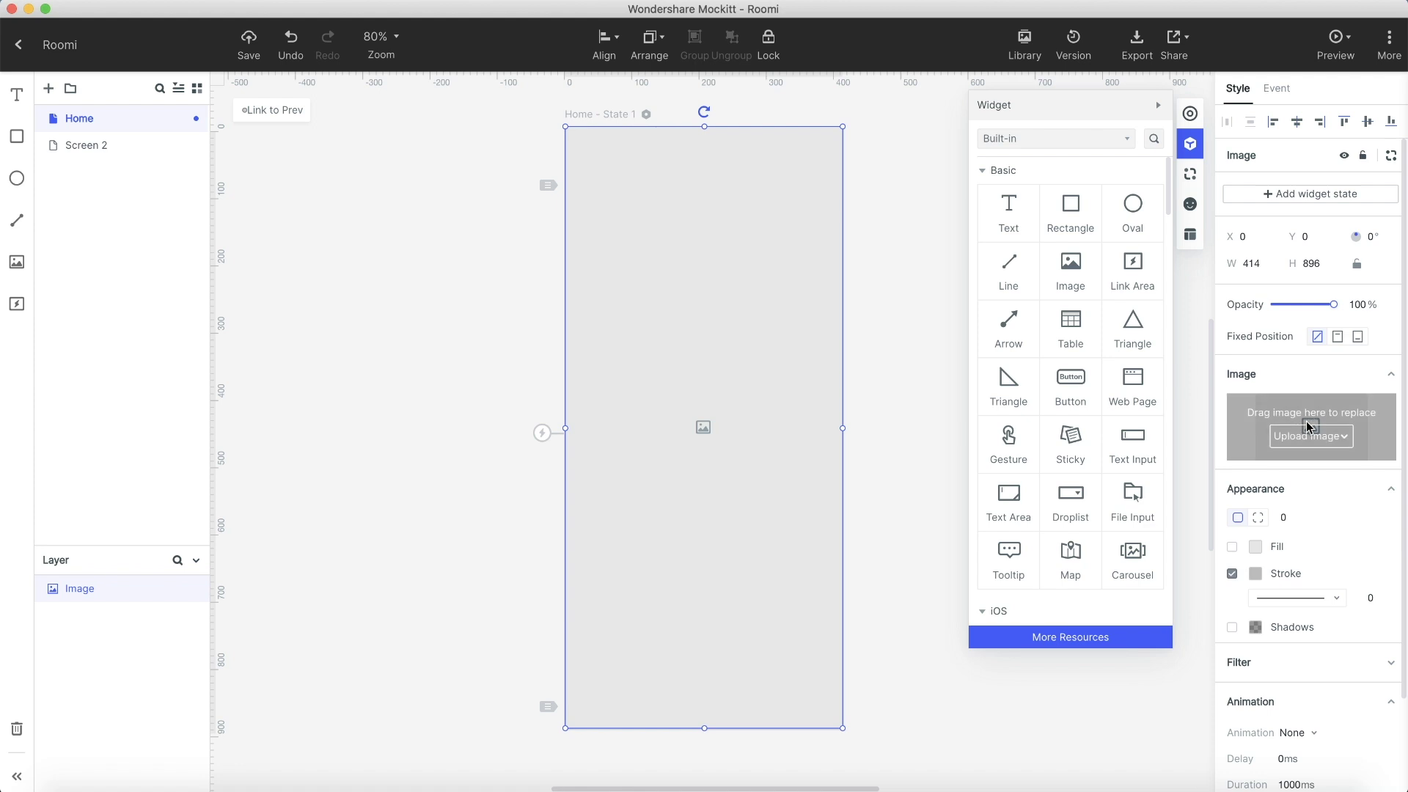
# Upload the bell tower photo from this PC and crop it full-screen with the tower centred.
pyautogui.click(1306, 440)
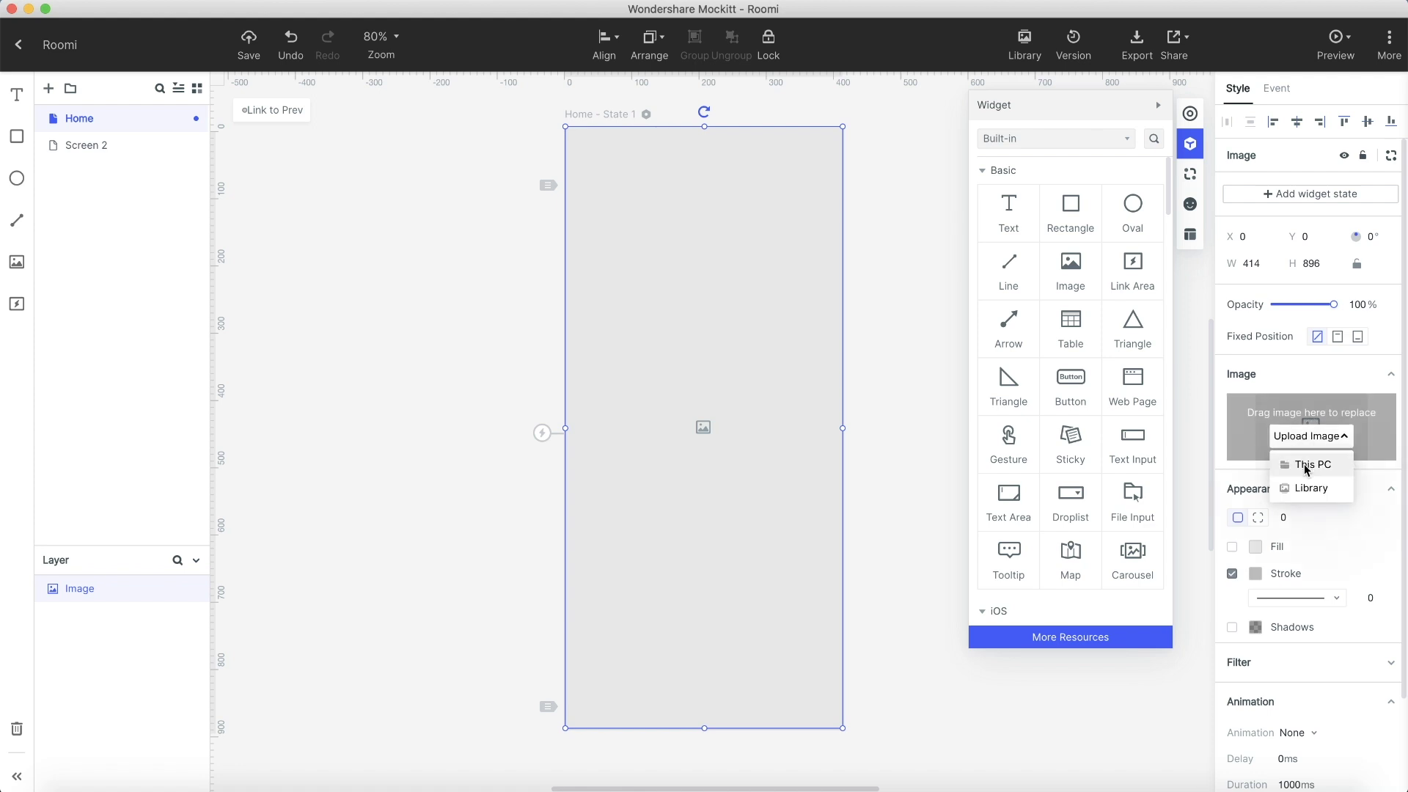
pyautogui.click(1309, 466)
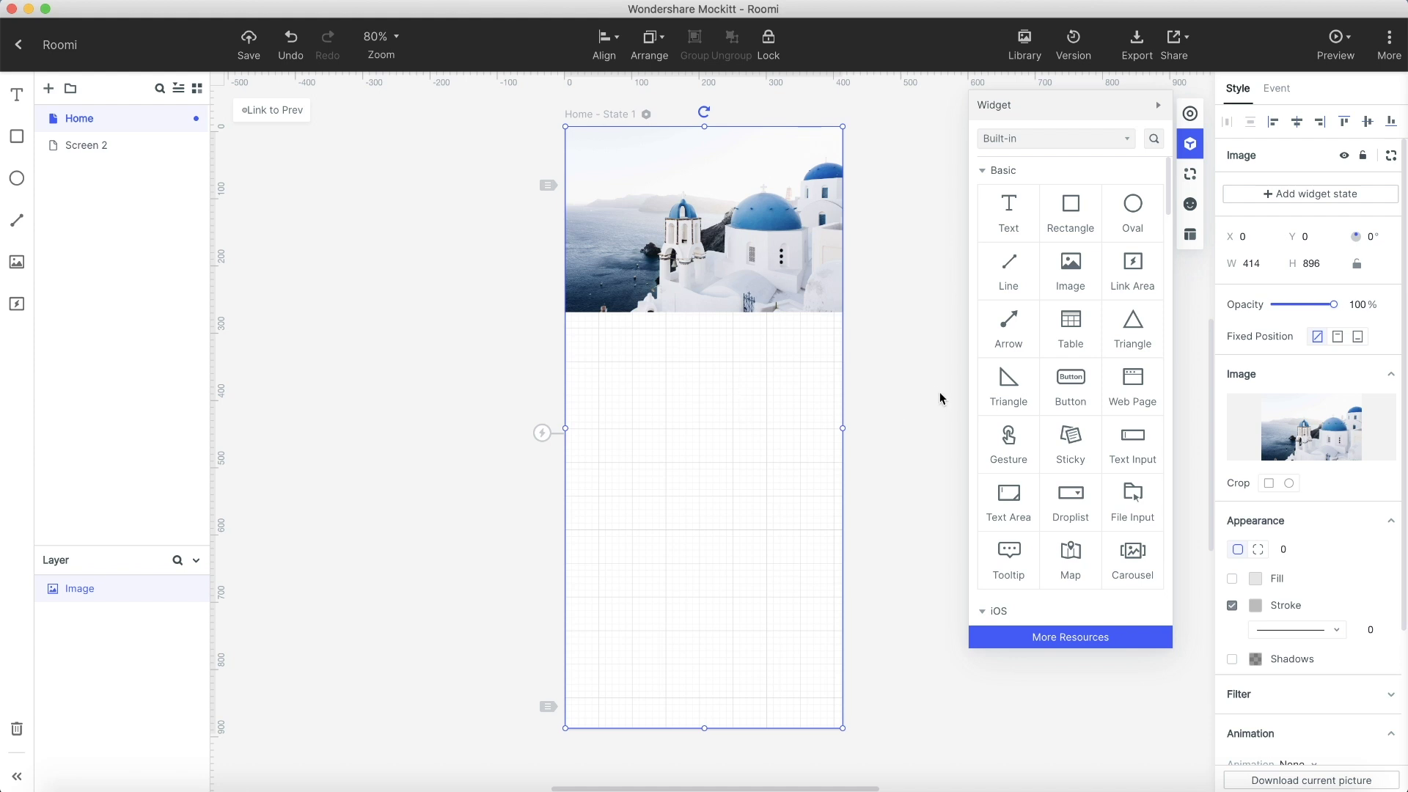
pyautogui.doubleClick(712, 252)
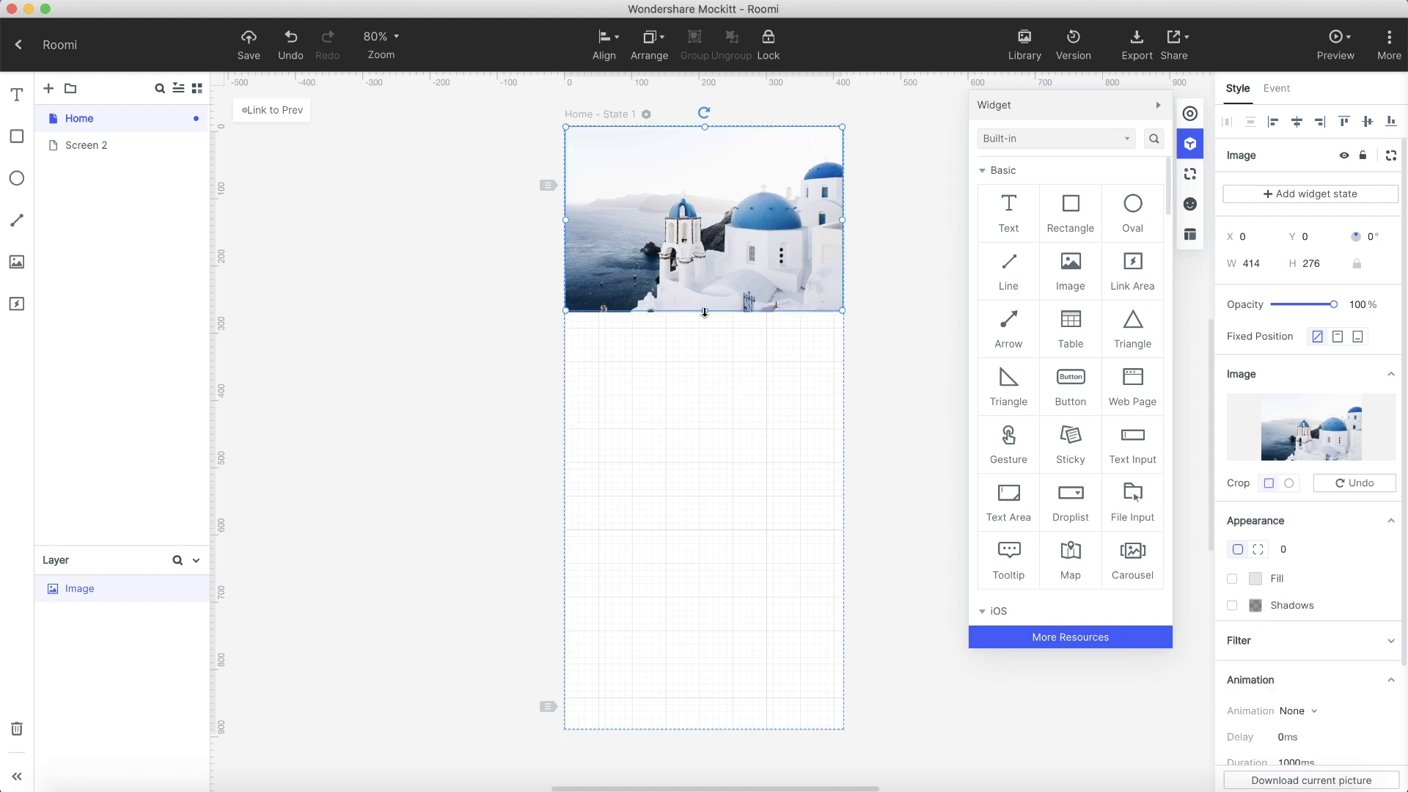
pyautogui.moveTo(712, 251)
pyautogui.mouseDown()
pyautogui.moveTo(734, 537)
pyautogui.moveTo(826, 730)
pyautogui.mouseUp()
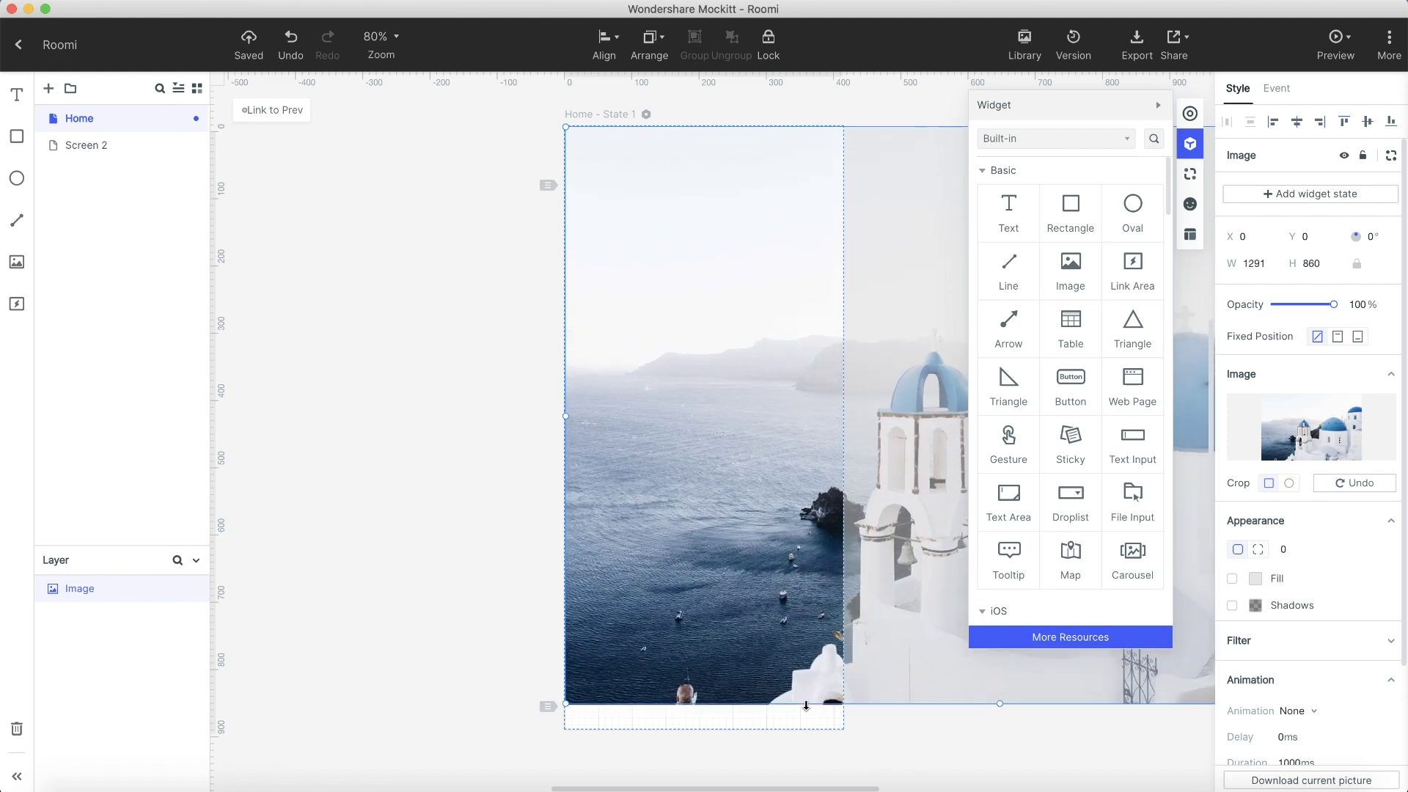
pyautogui.moveTo(825, 731); pyautogui.dragTo(825, 729)
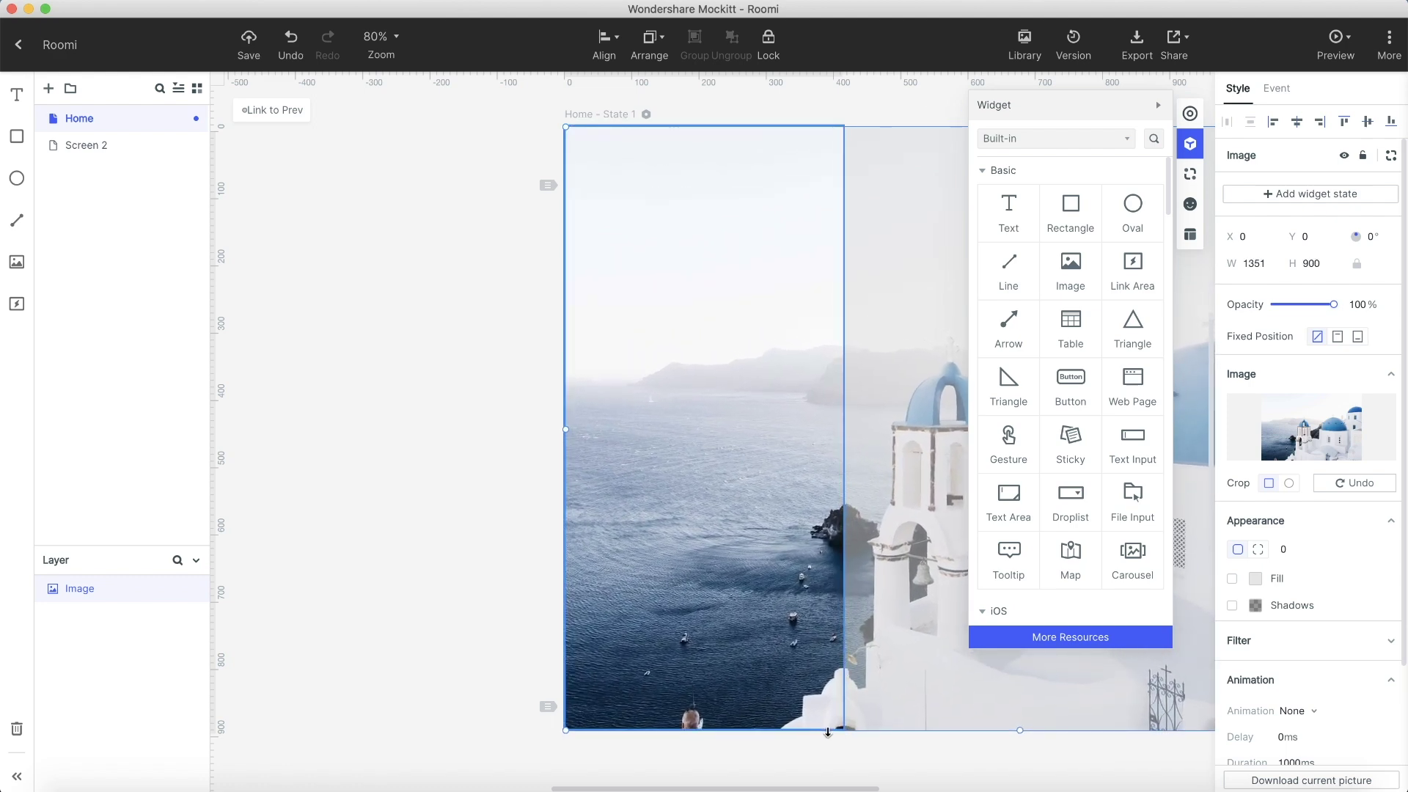
pyautogui.moveTo(762, 561); pyautogui.dragTo(503, 557)
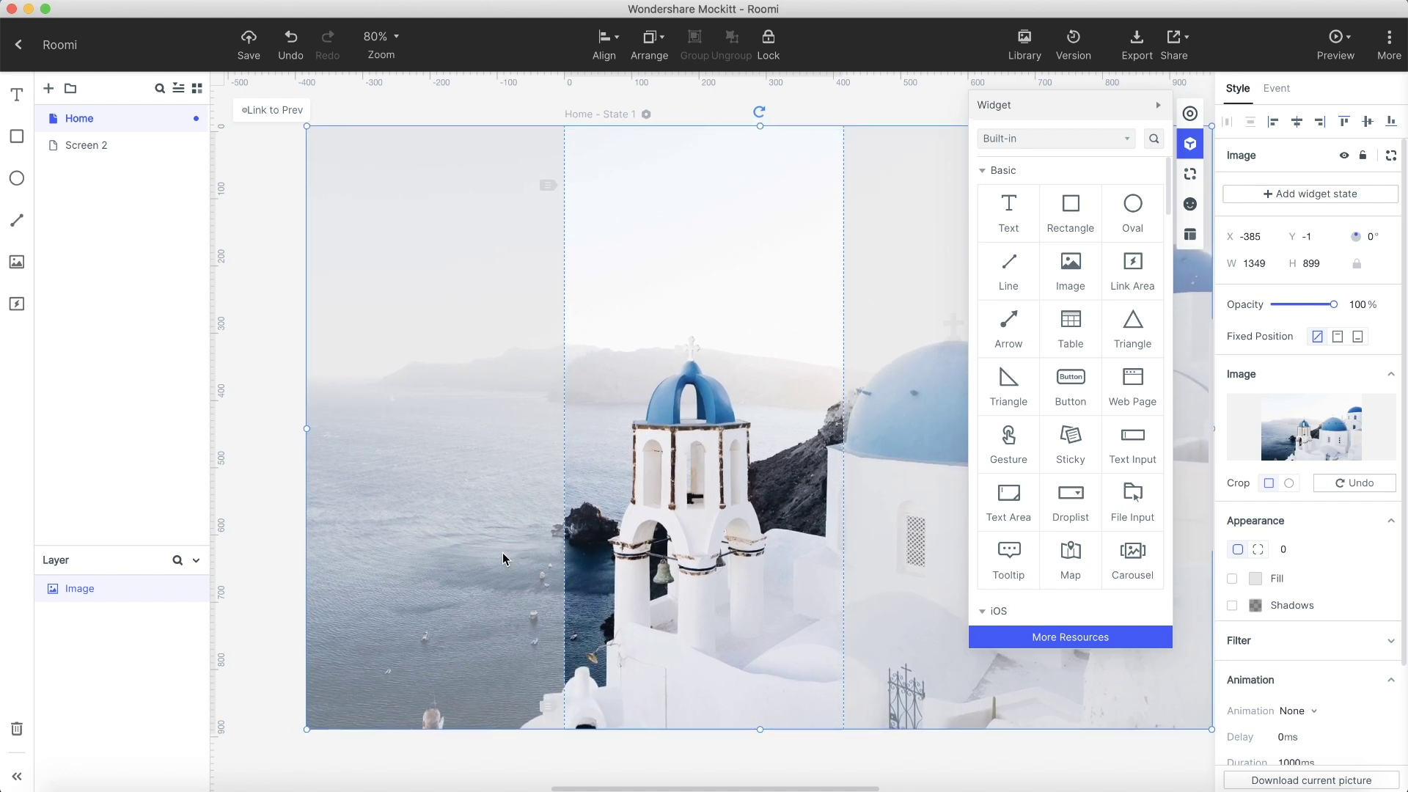
# Add a second image placeholder near the top and upload the green house icon file into it.
pyautogui.click(761, 760)
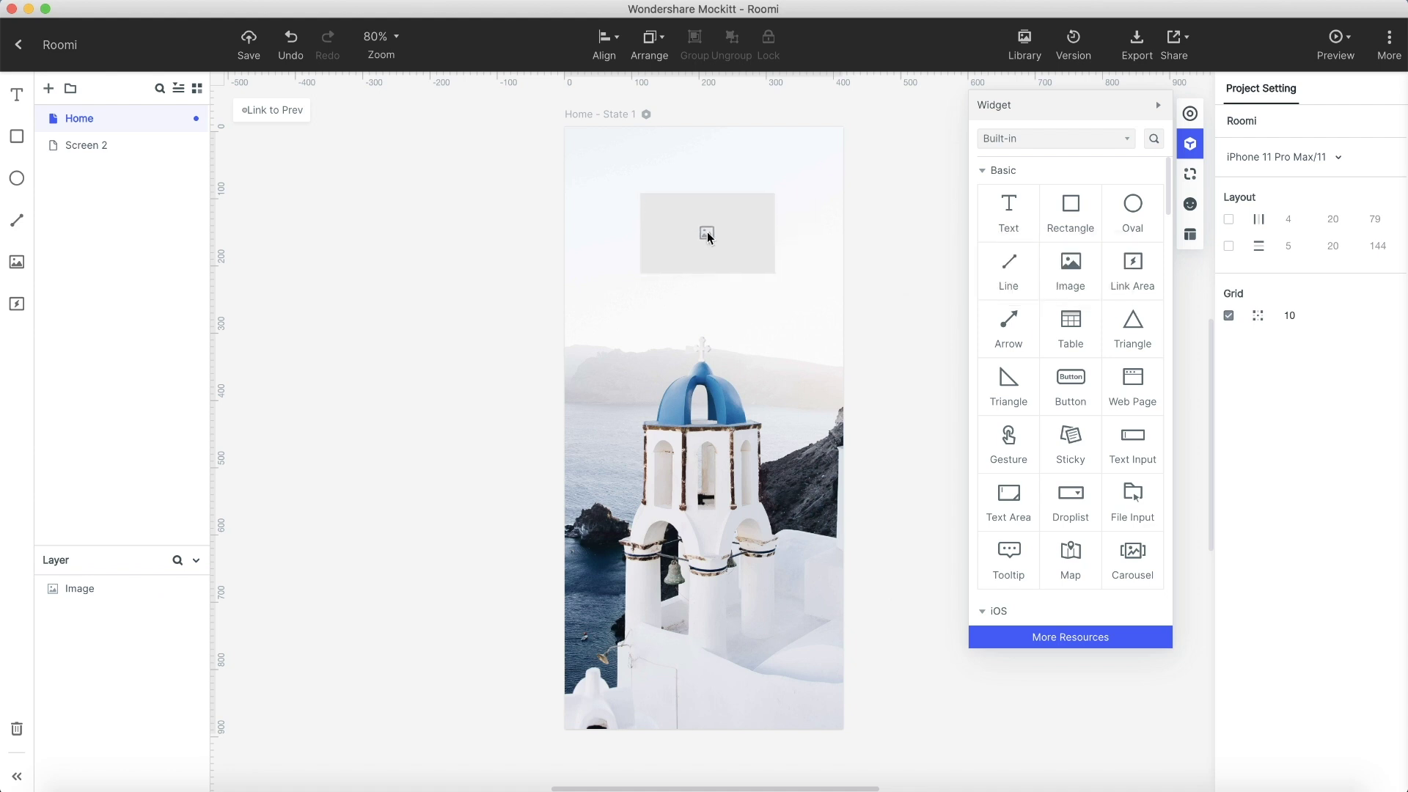
pyautogui.moveTo(1071, 270); pyautogui.dragTo(704, 222)
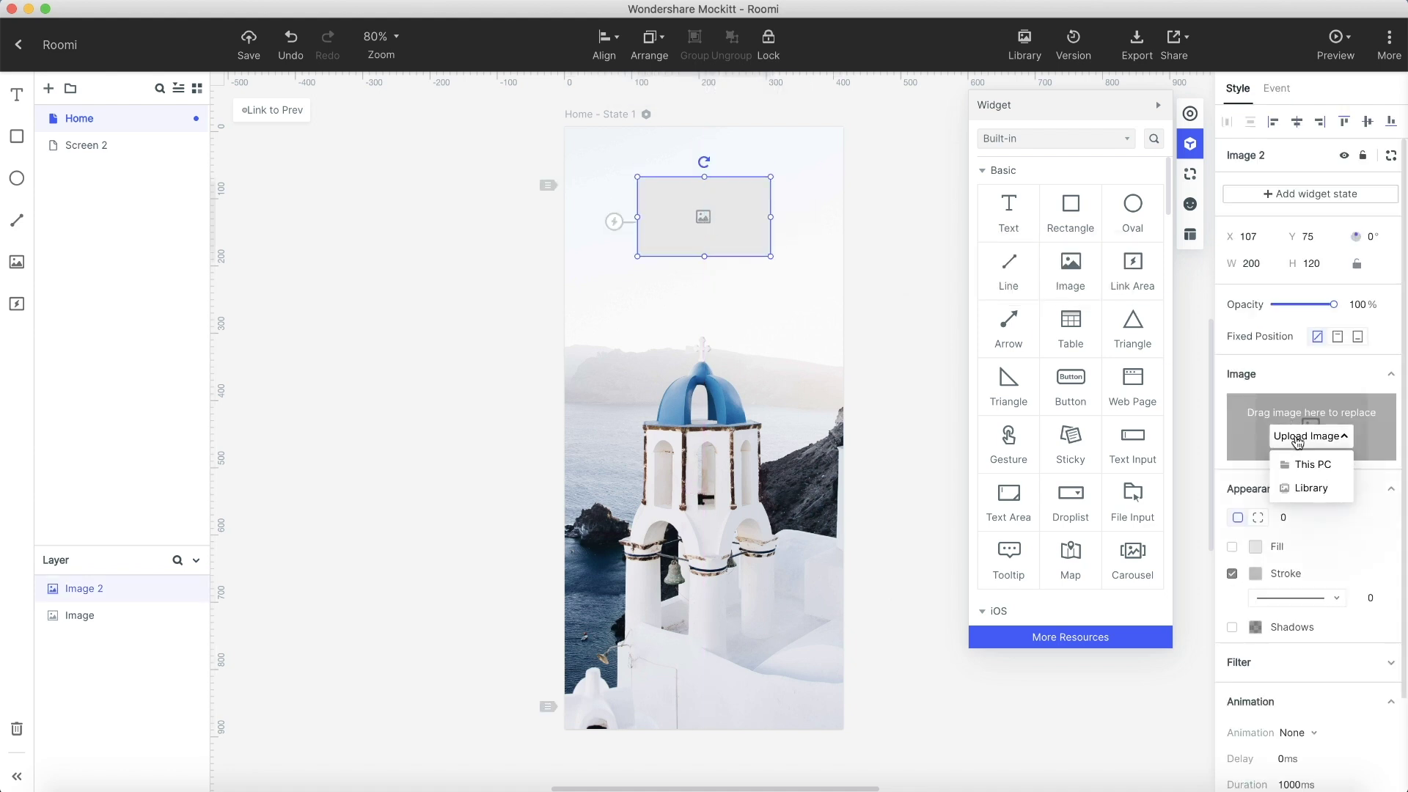
pyautogui.click(1298, 462)
pyautogui.click(536, 58)
pyautogui.click(1018, 376)
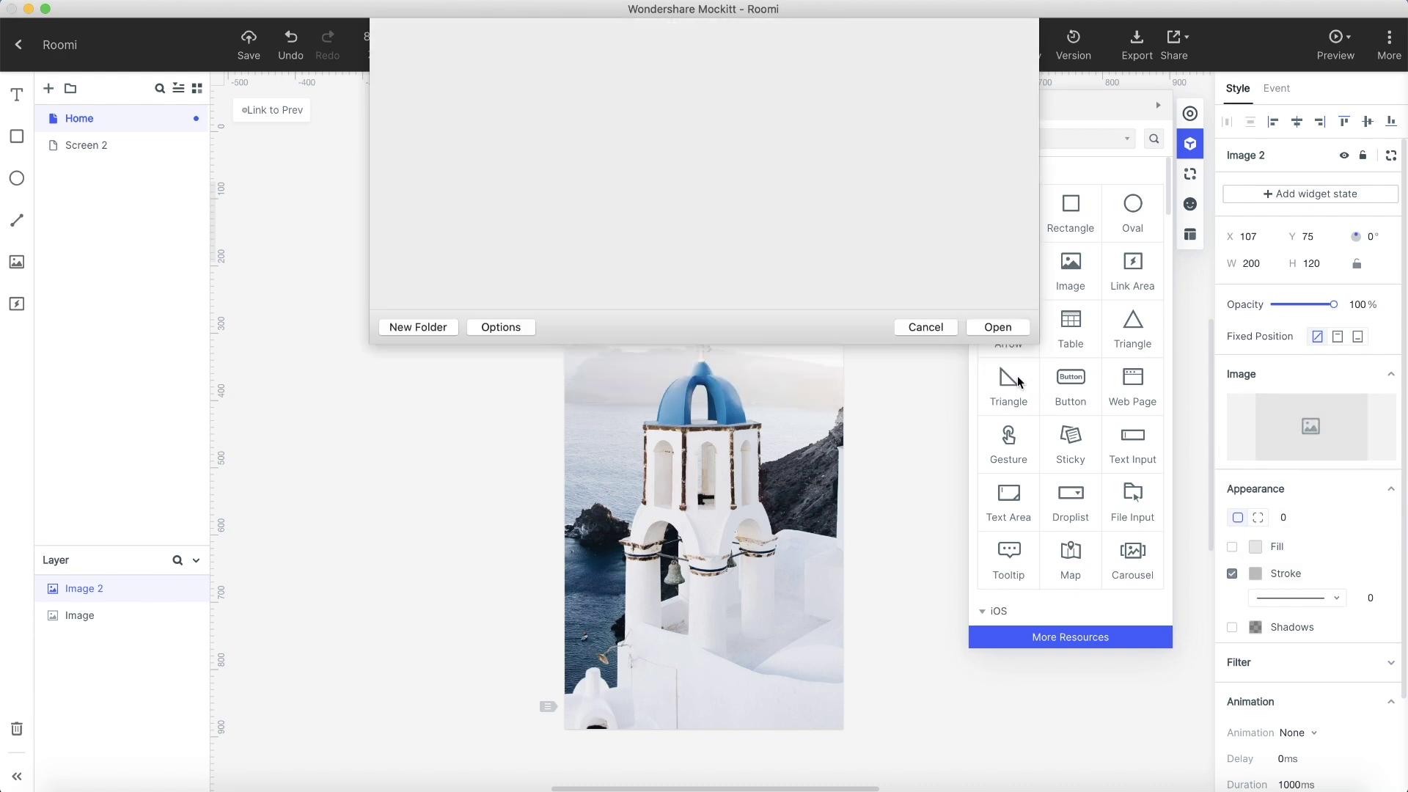
# Resize the house logo to about 88 by 89 and give it a 24 corner radius.
pyautogui.moveTo(704, 257); pyautogui.dragTo(702, 314)
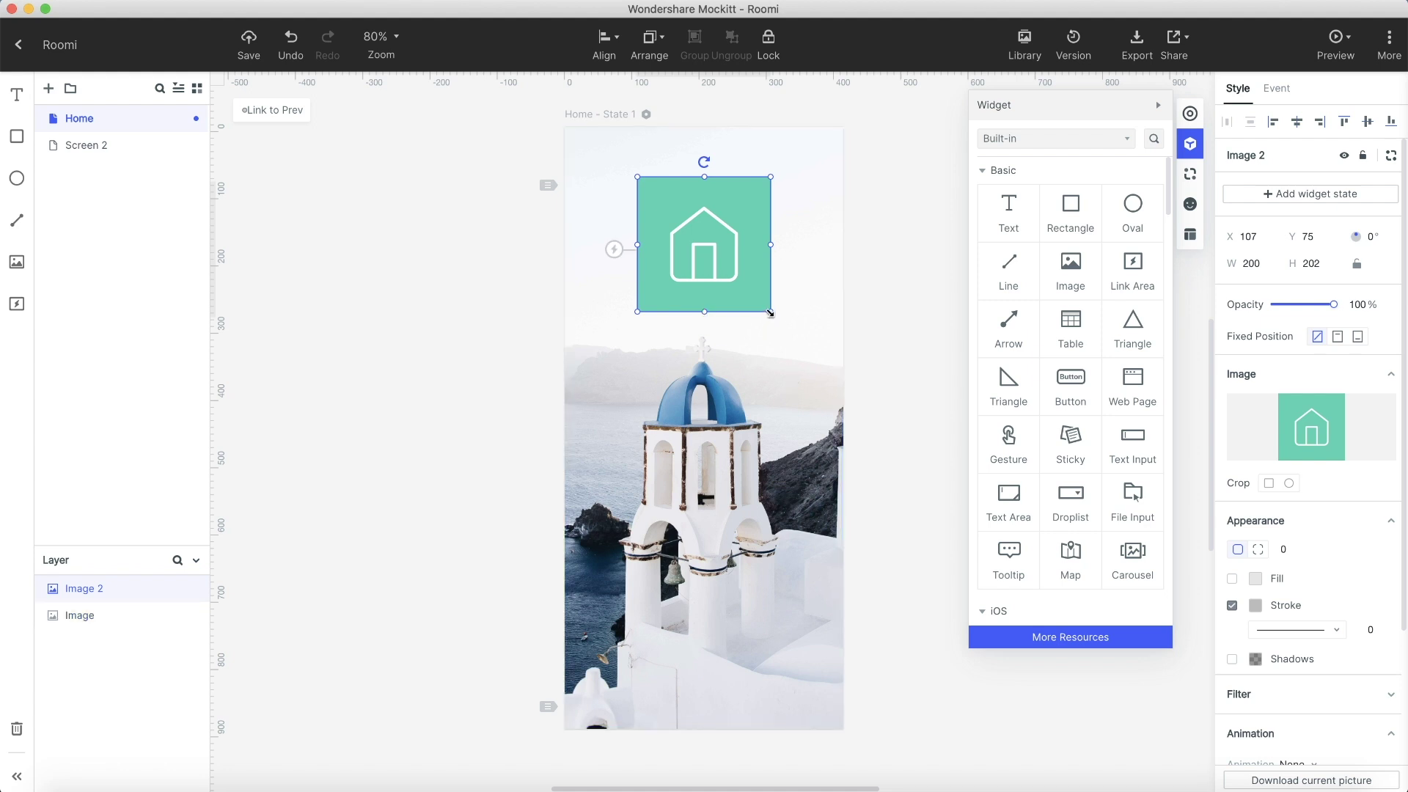
pyautogui.moveTo(770, 311); pyautogui.dragTo(683, 222)
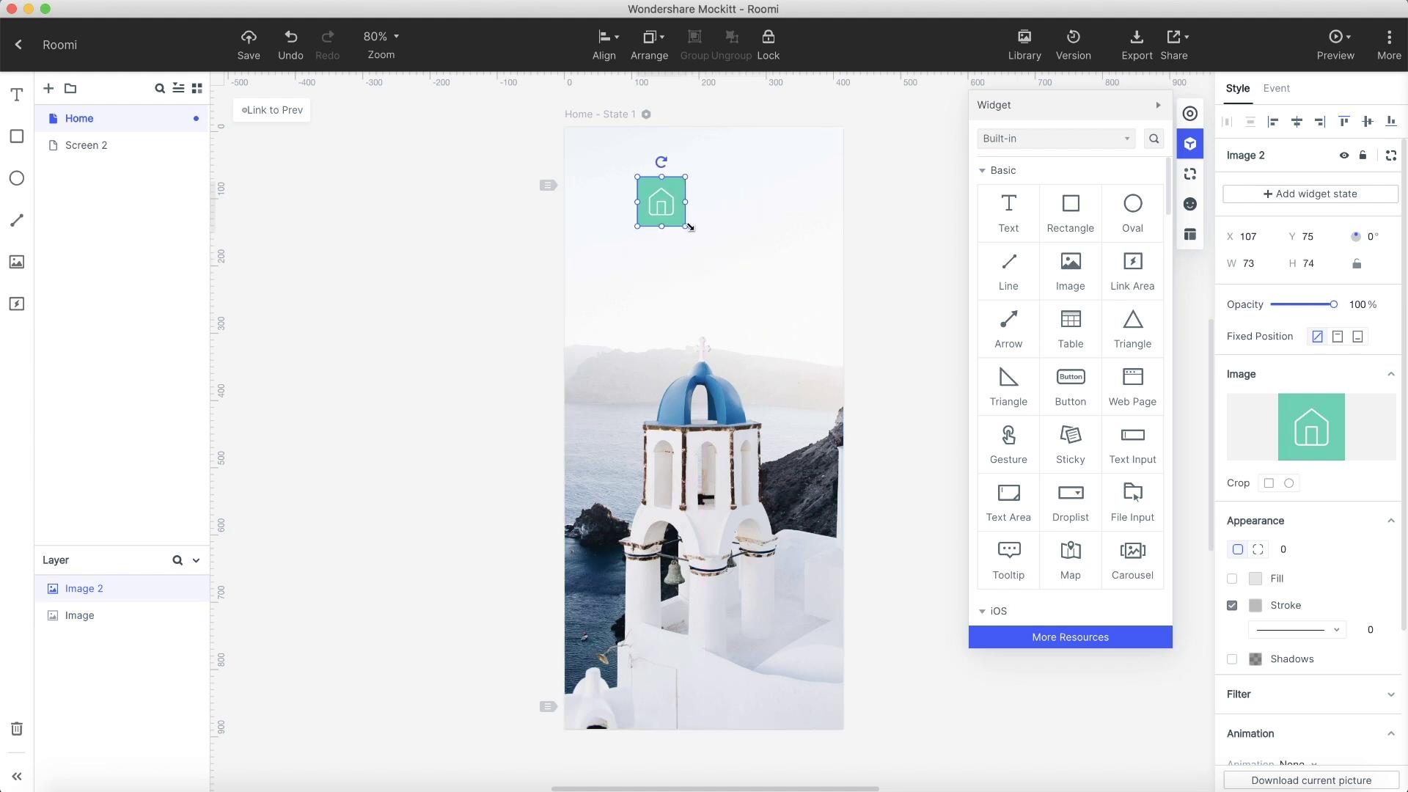
pyautogui.moveTo(680, 217)
pyautogui.mouseDown()
pyautogui.moveTo(720, 253)
pyautogui.moveTo(774, 245)
pyautogui.mouseUp()
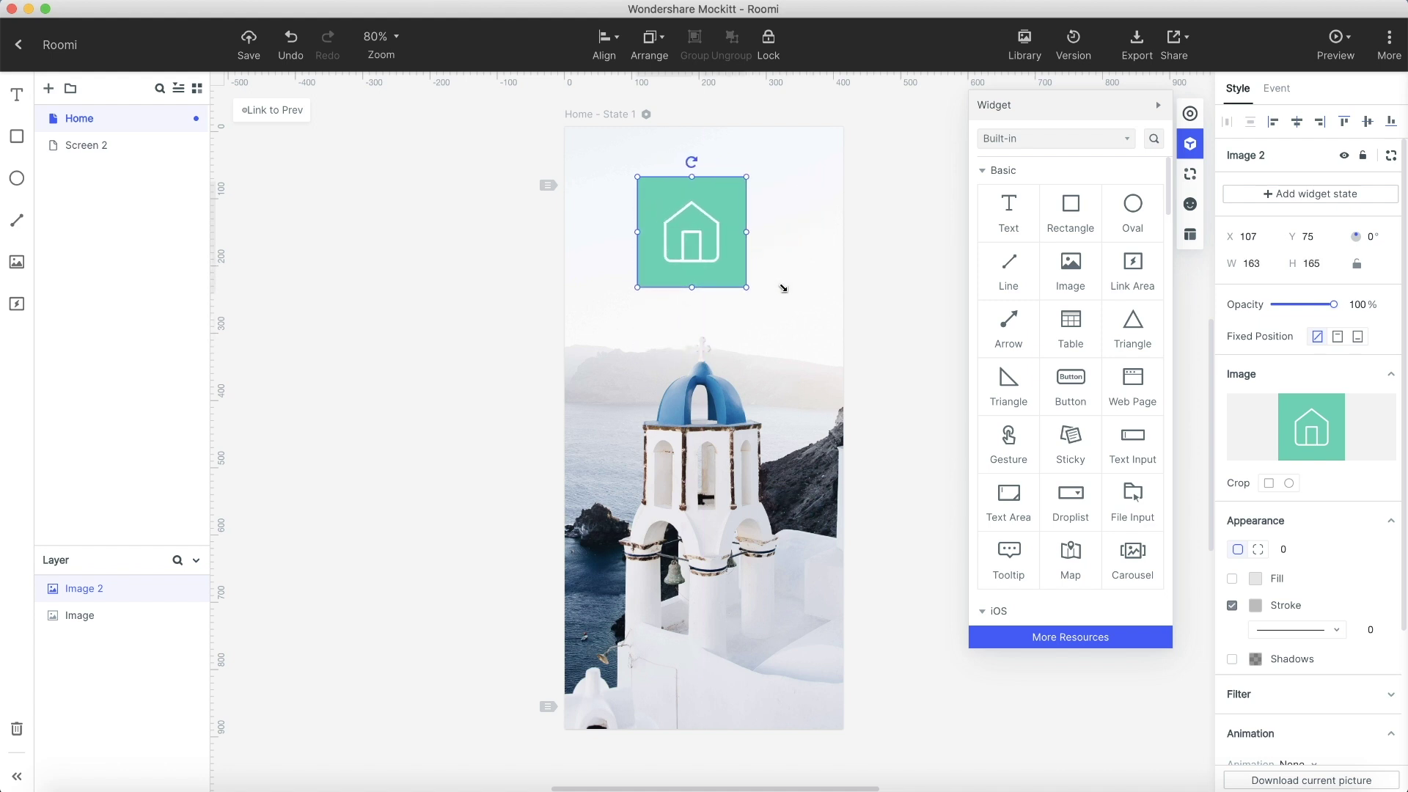
pyautogui.moveTo(775, 244)
pyautogui.mouseDown()
pyautogui.moveTo(695, 236)
pyautogui.moveTo(697, 207)
pyautogui.mouseUp()
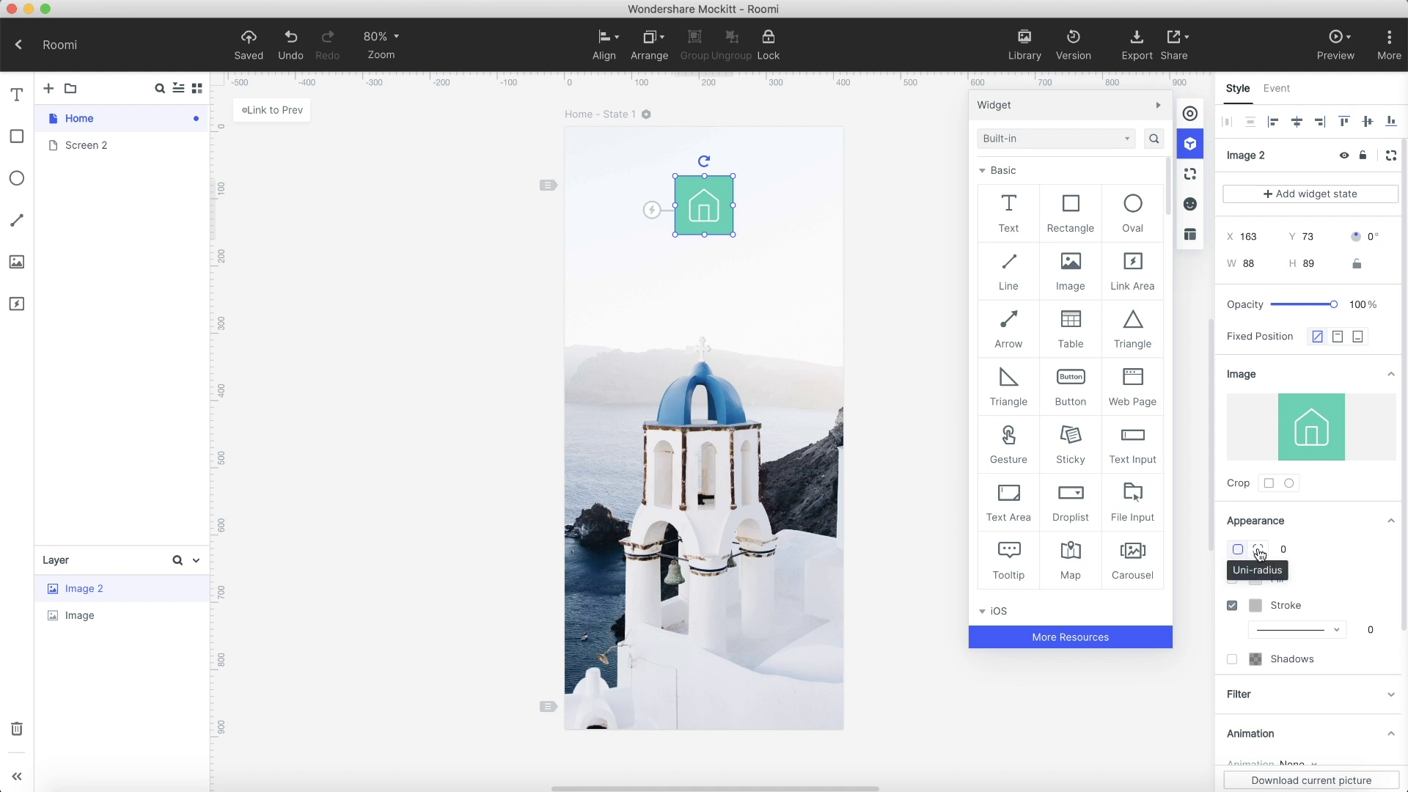
pyautogui.moveTo(1290, 549)
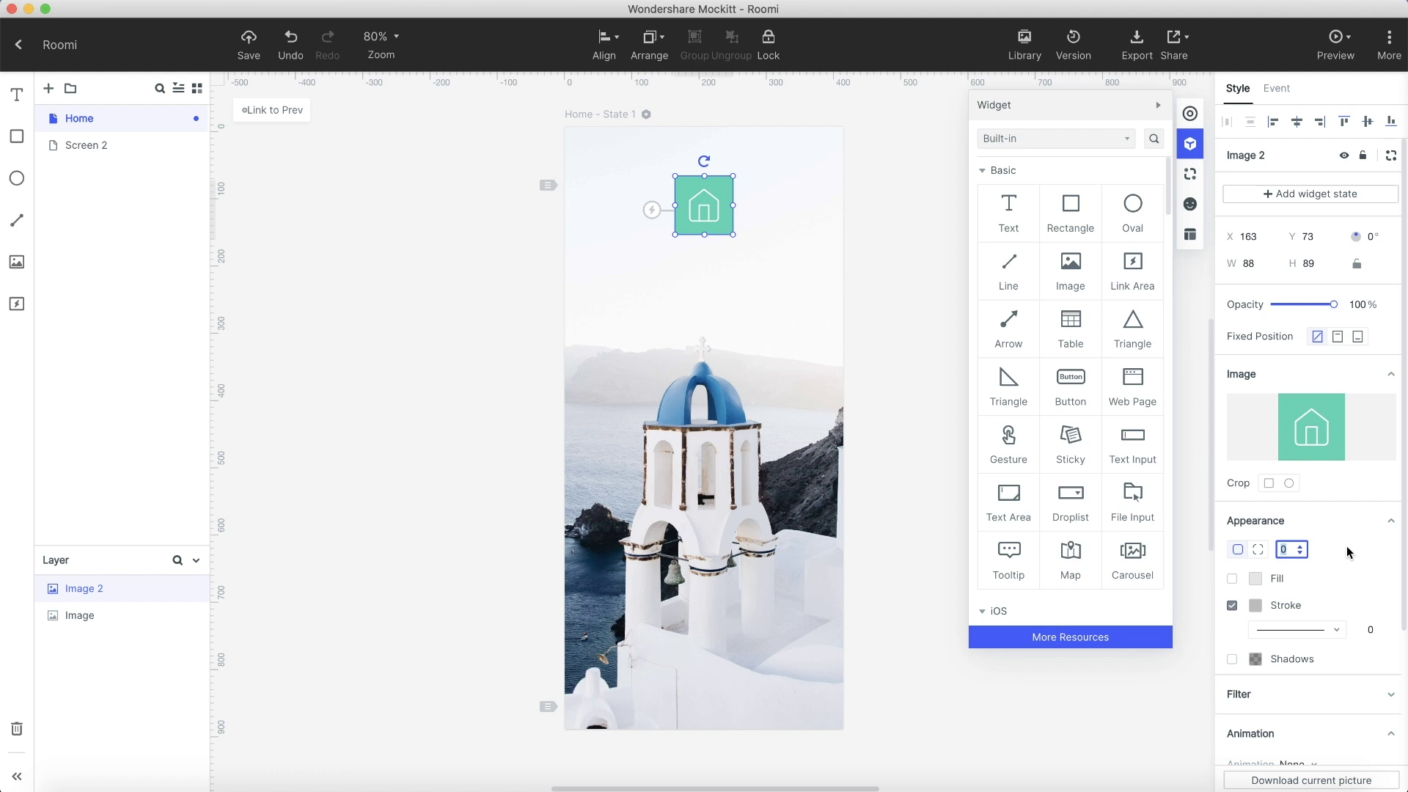
pyautogui.write('24')
pyautogui.press('Return')
pyautogui.click(501, 510)
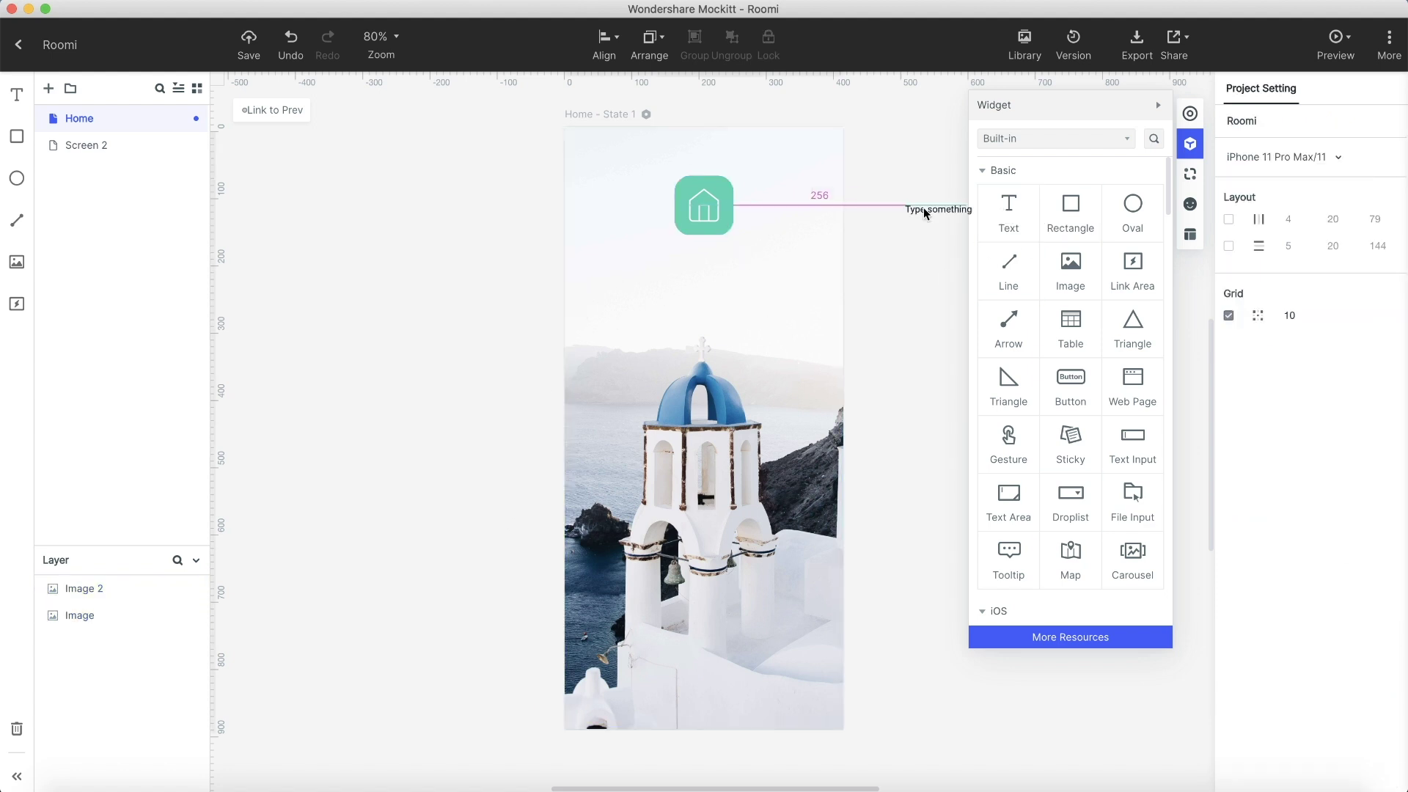
# Add a text widget below the logo reading Roomi, centre-aligned and centred on the screen.
pyautogui.moveTo(701, 276); pyautogui.dragTo(705, 262)
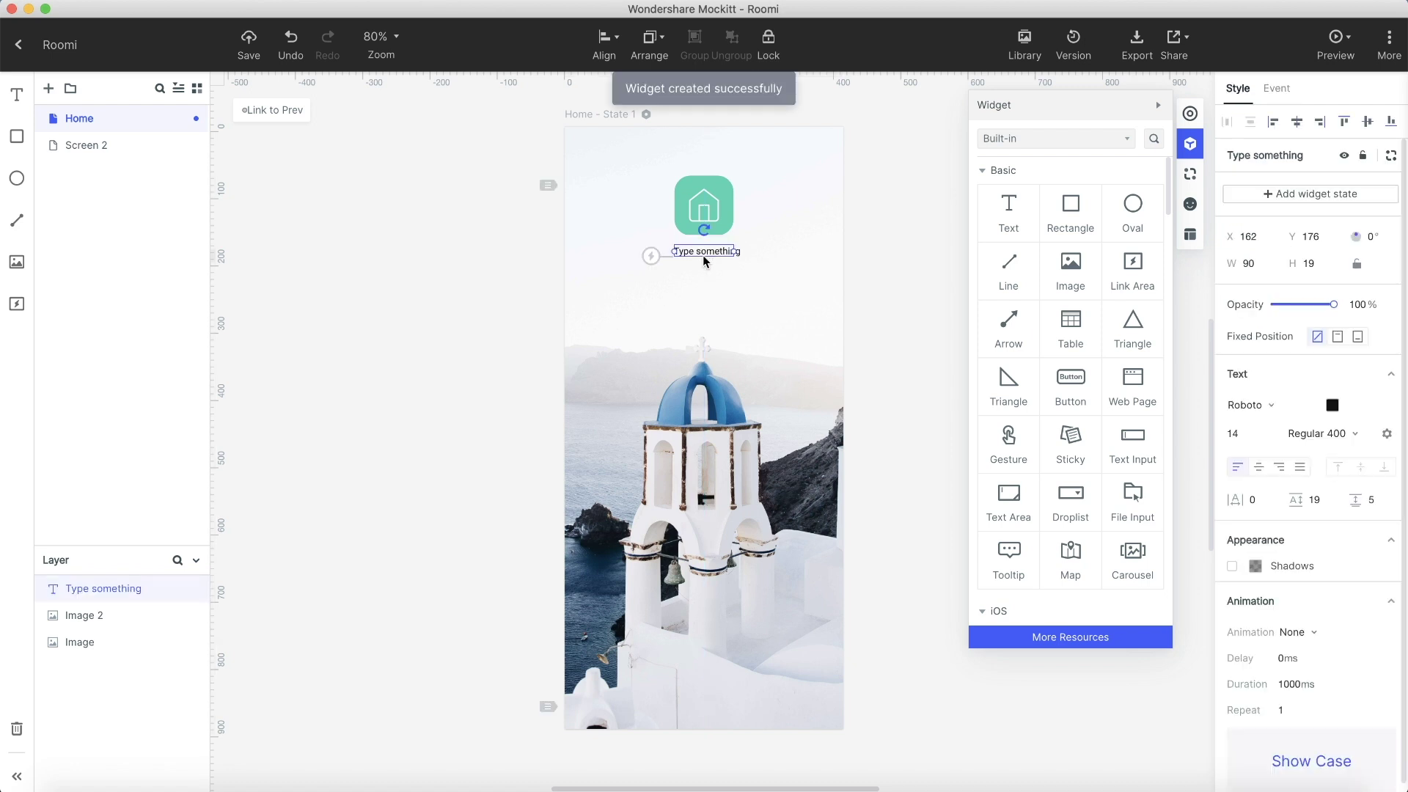
pyautogui.doubleClick(712, 253)
pyautogui.write('Roomi')
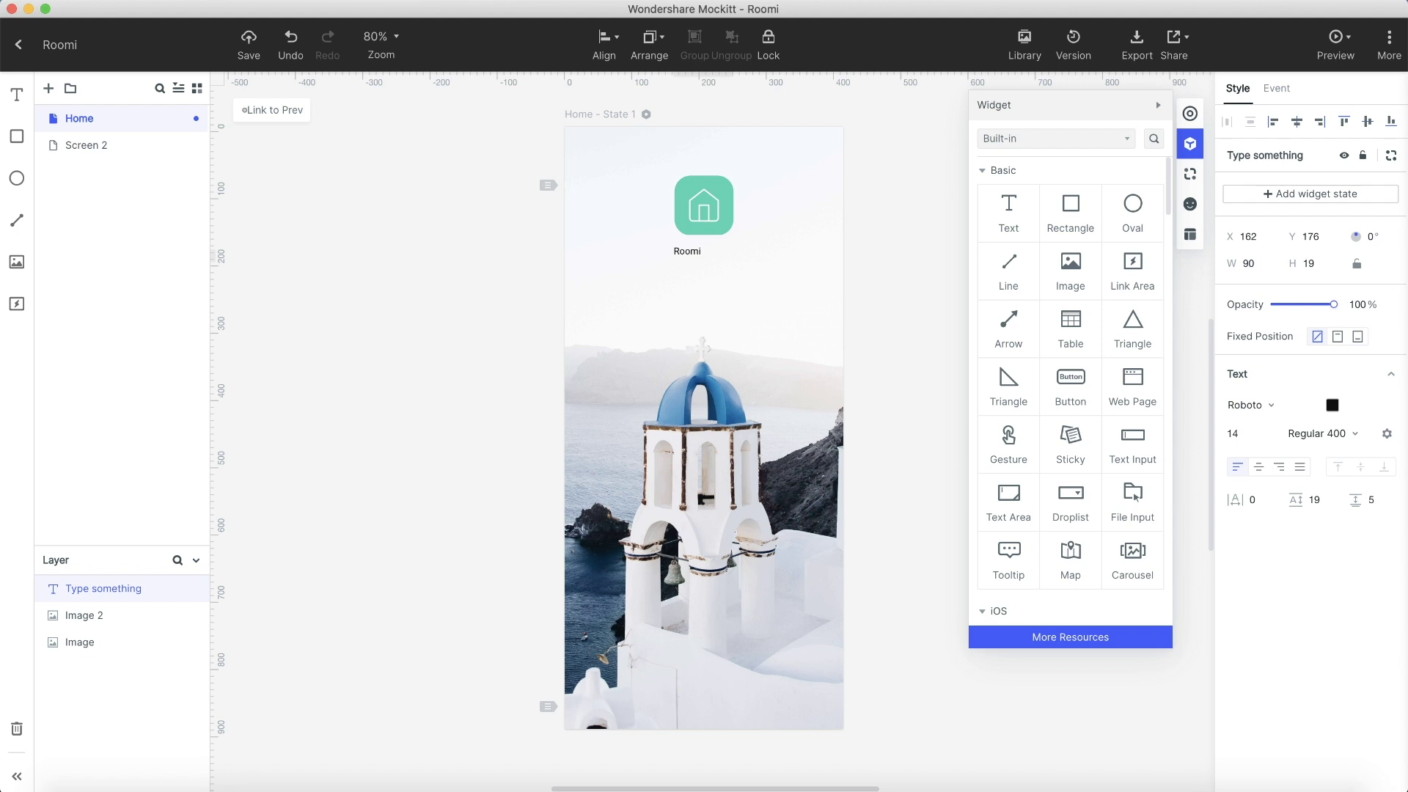
pyautogui.click(874, 295)
pyautogui.click(687, 251)
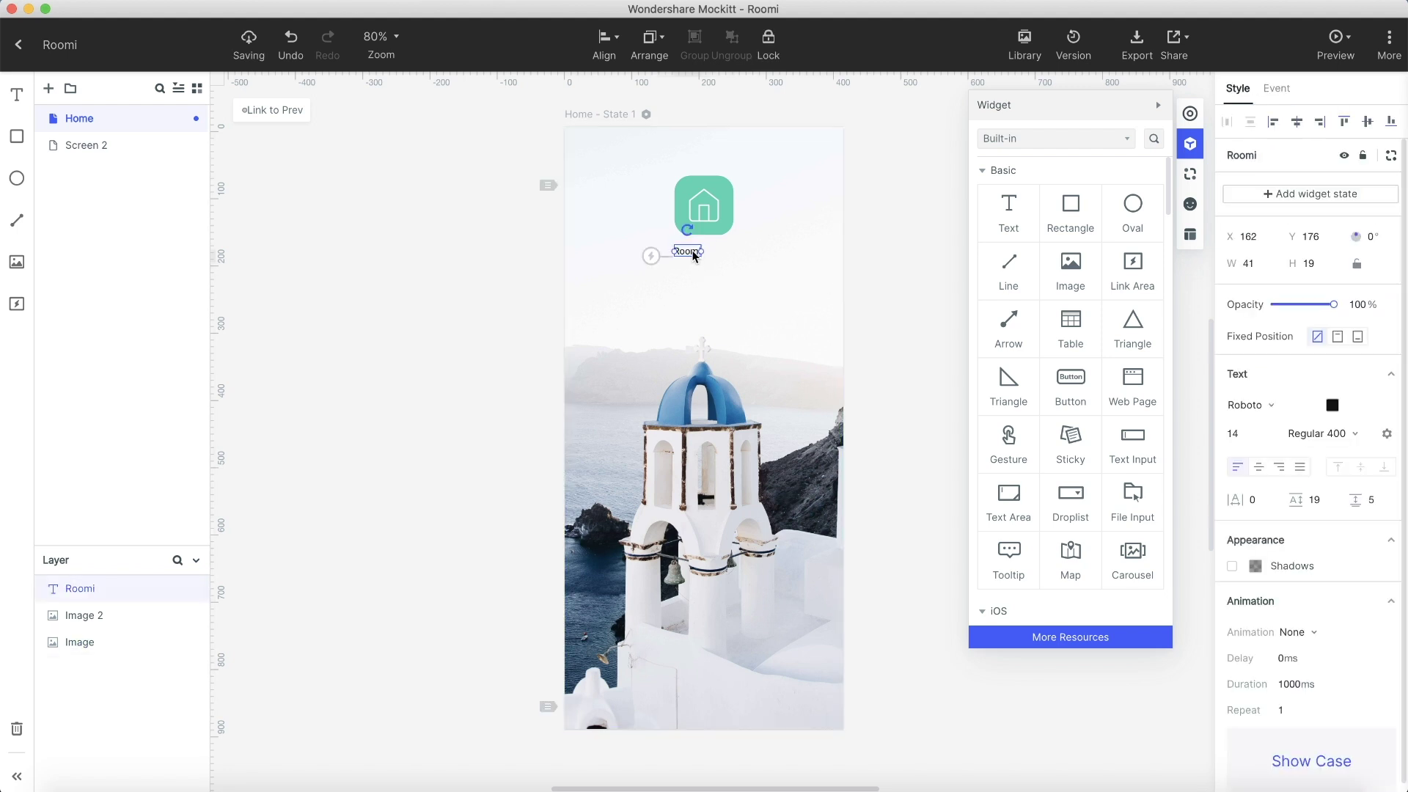
pyautogui.click(1260, 469)
pyautogui.moveTo(685, 252); pyautogui.dragTo(702, 254)
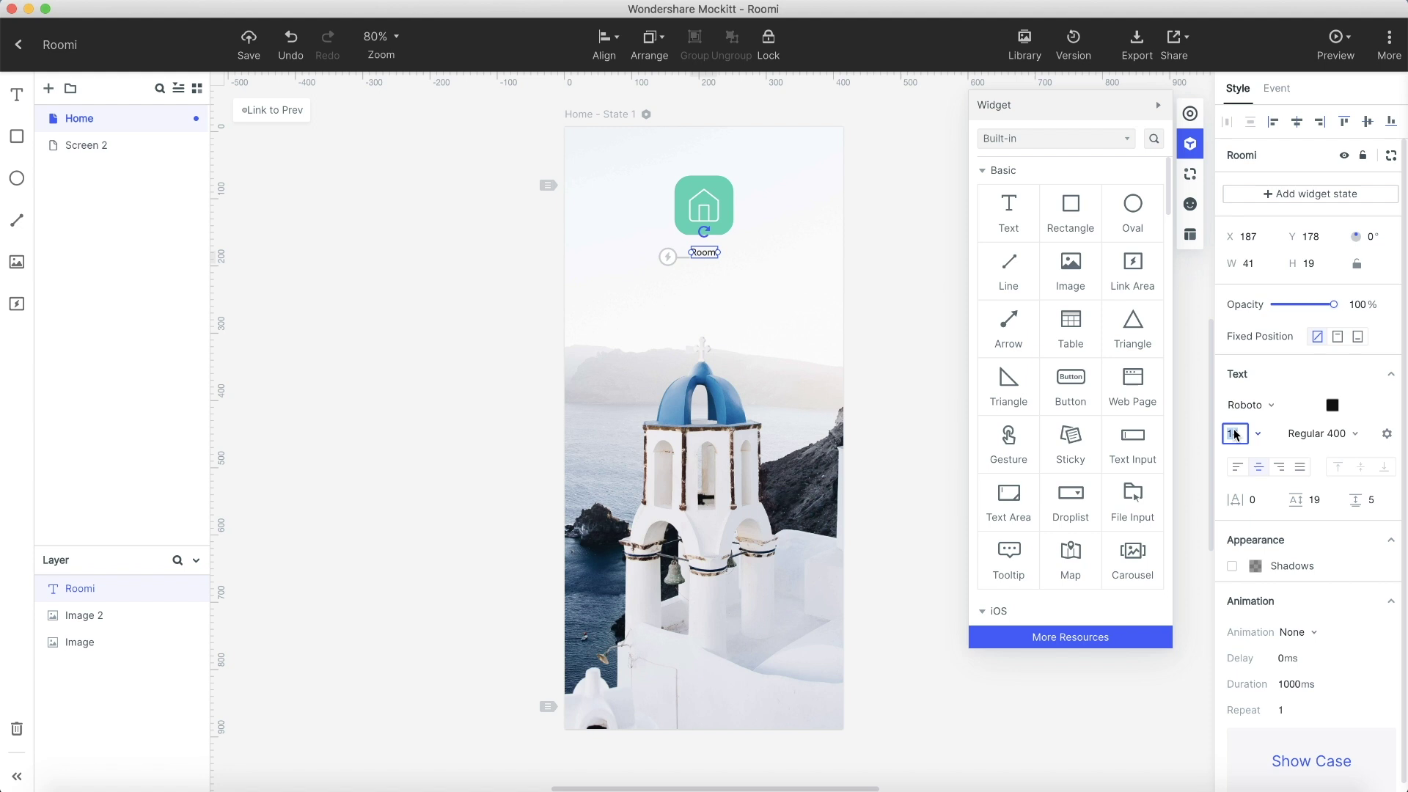
pyautogui.write('48')
# Set the Roomi title to size 48 Averia Serif Libre, nudge it lower and duplicate it.
pyautogui.press('Return')
pyautogui.click(1289, 405)
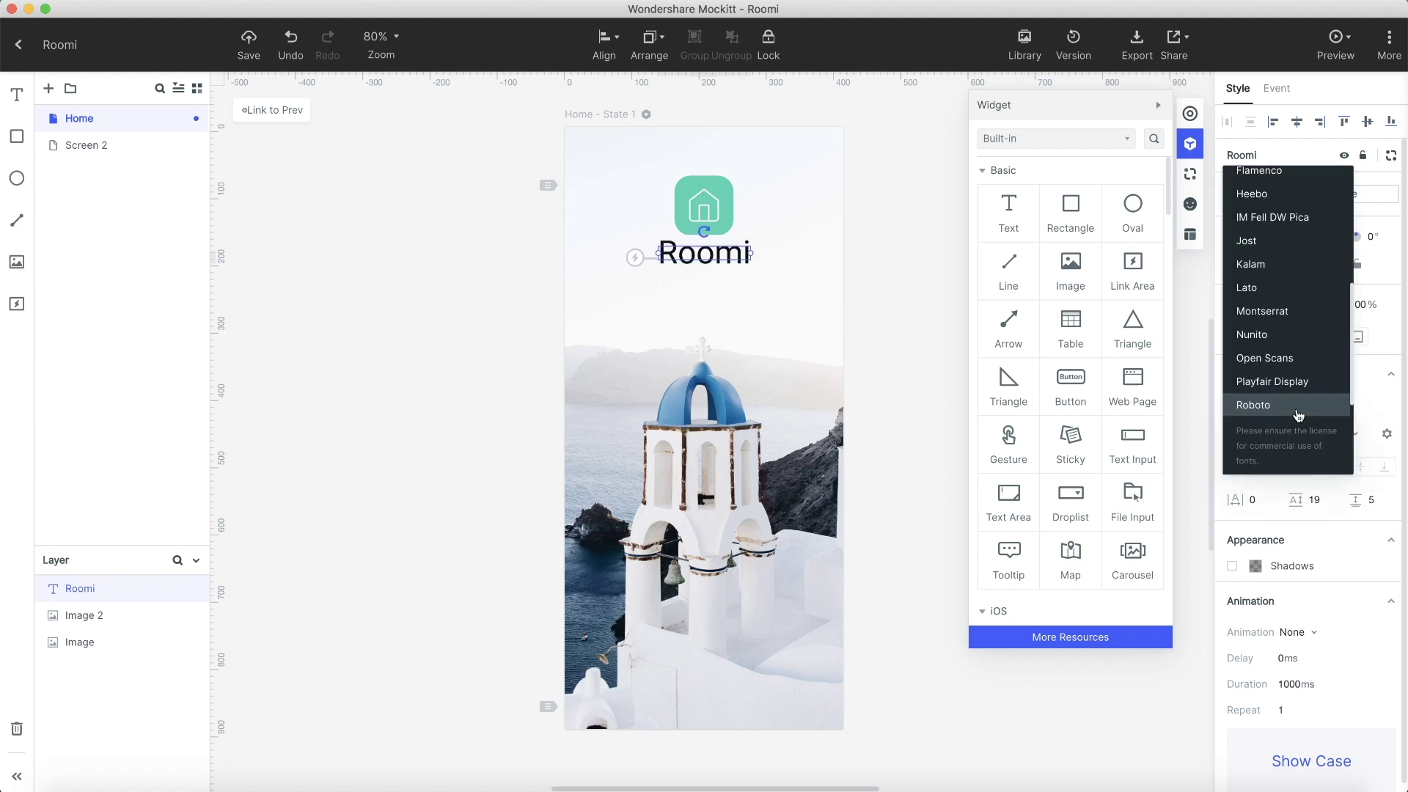
pyautogui.scroll(-5, 1280, 227)
pyautogui.click(1281, 226)
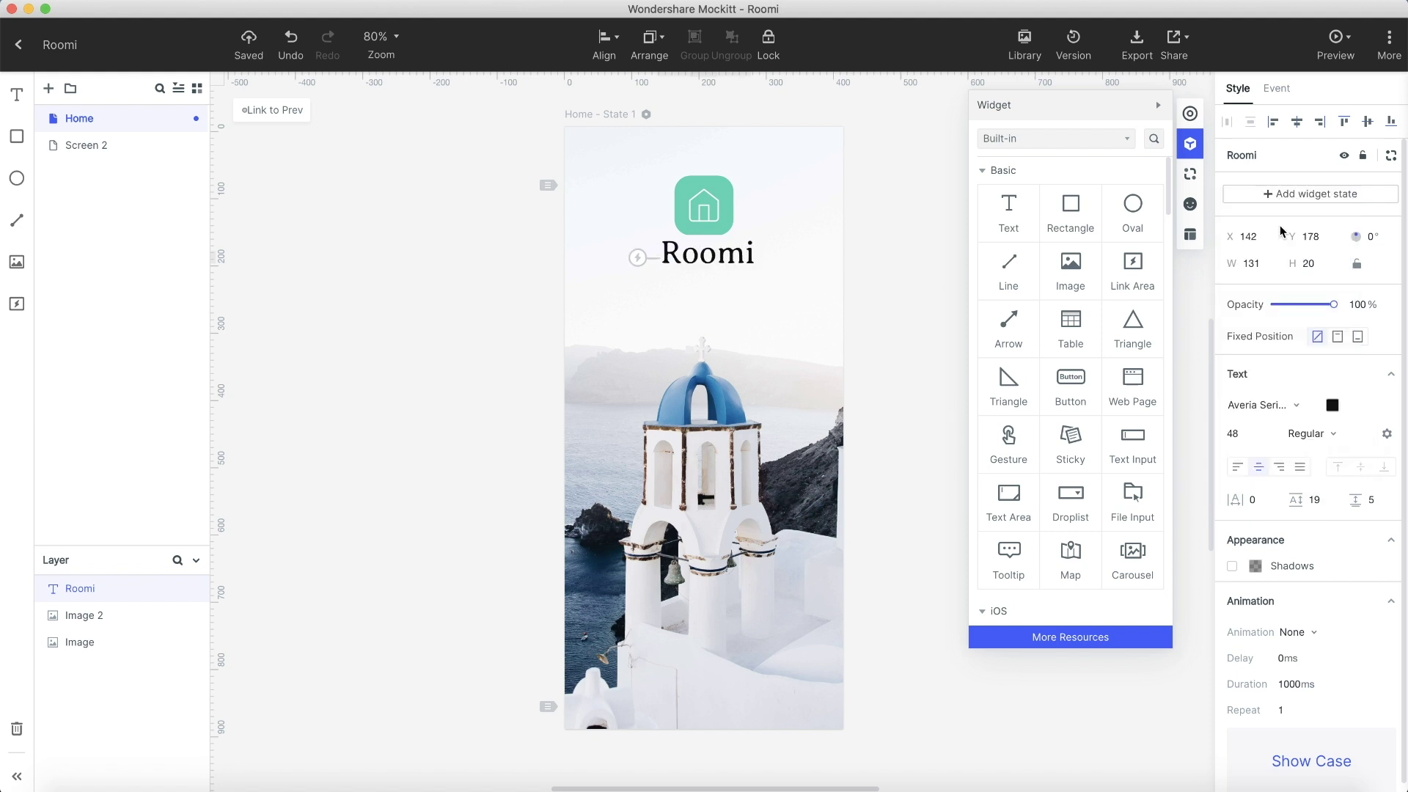
pyautogui.click(713, 260)
pyautogui.moveTo(713, 256); pyautogui.dragTo(716, 276)
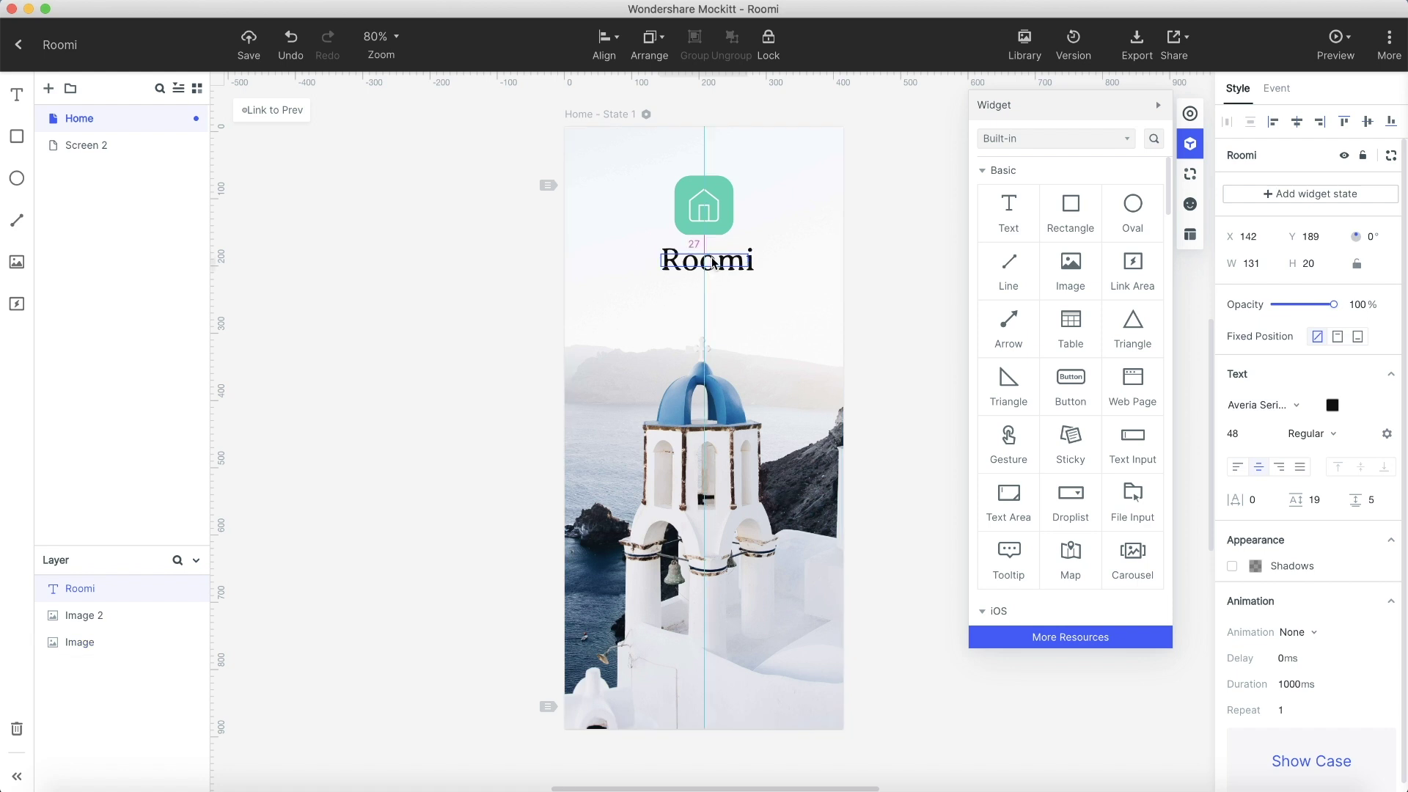
pyautogui.press('super+d')
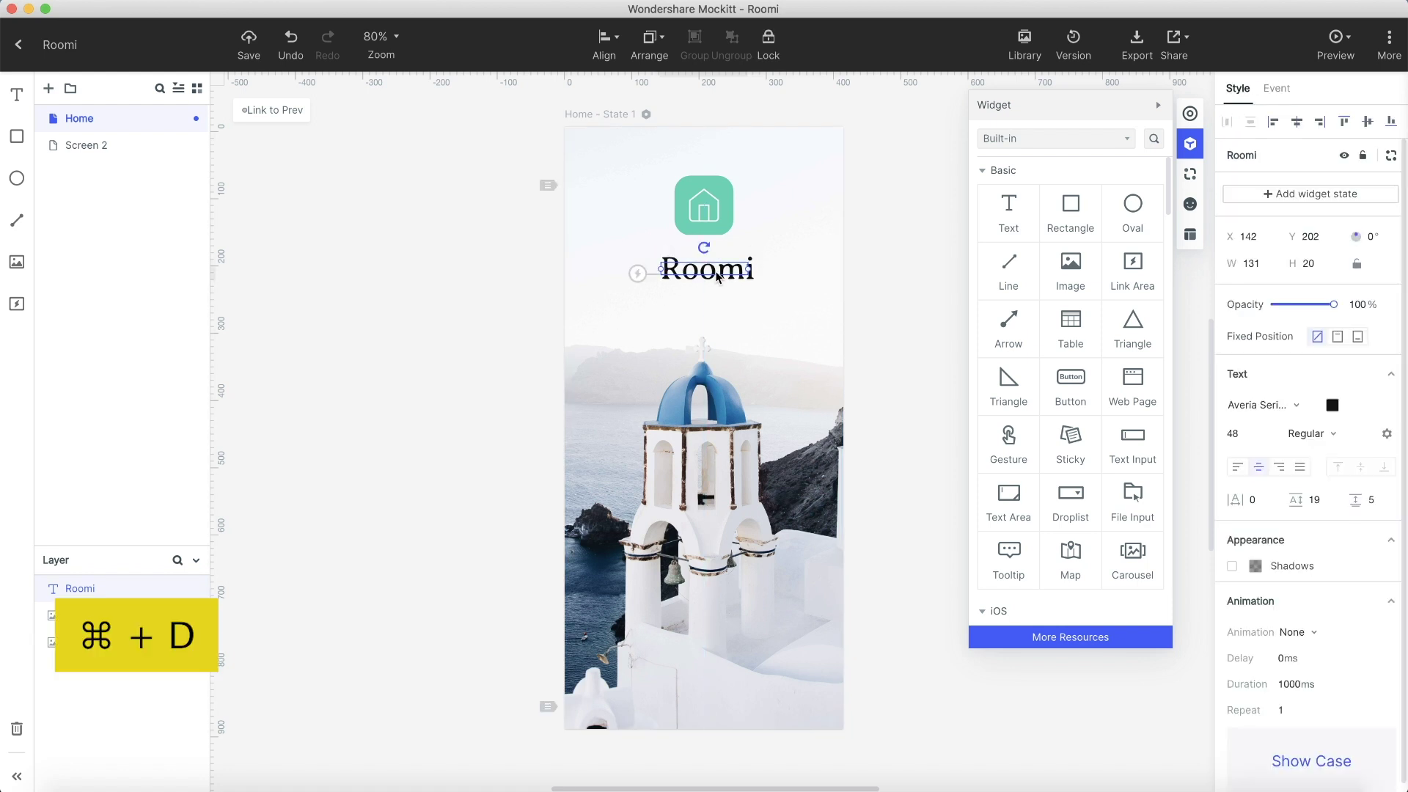
# Move the copy below the title, set size 24 and retype it as Best deals for your staycation.
pyautogui.moveTo(724, 288); pyautogui.dragTo(724, 299)
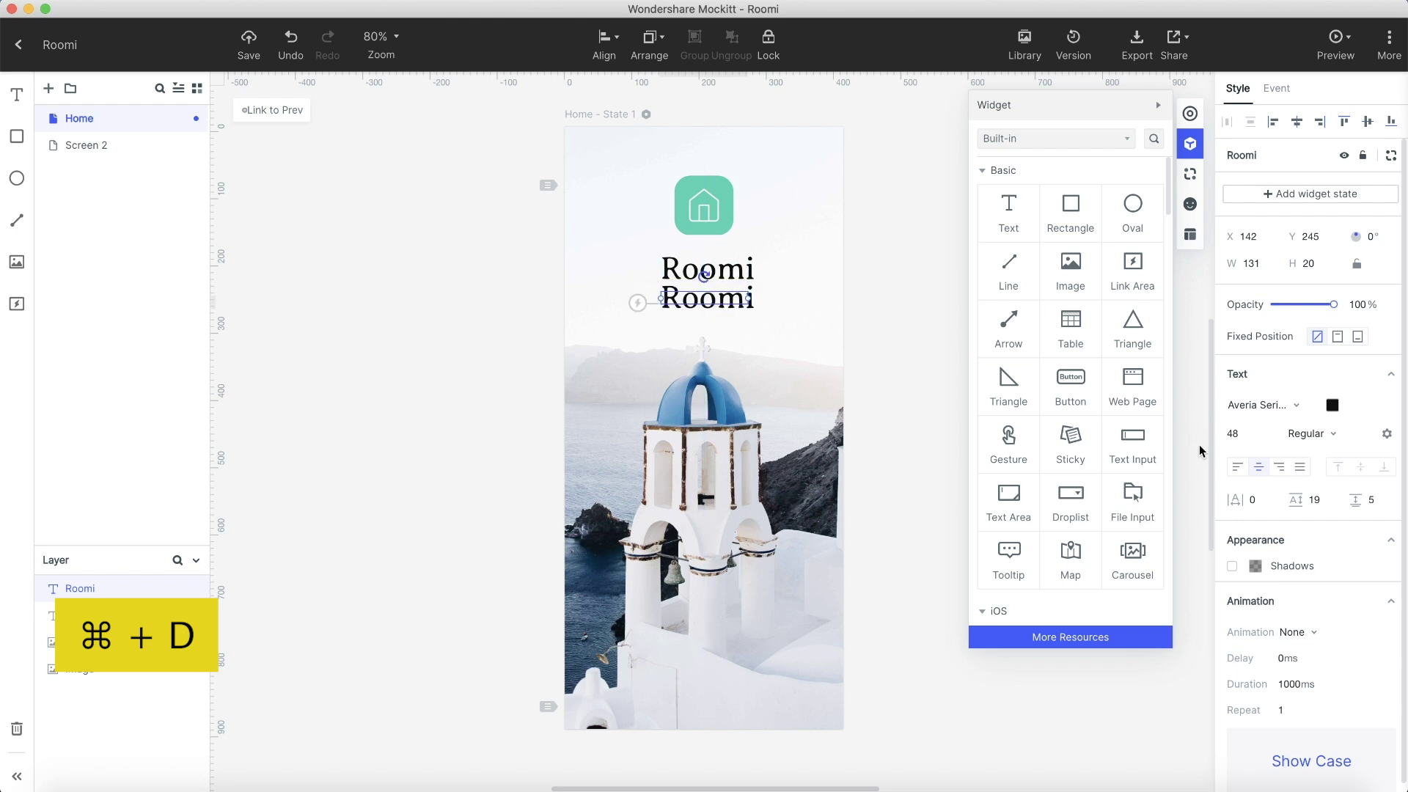
pyautogui.click(1233, 434)
pyautogui.write('24')
pyautogui.press('Return')
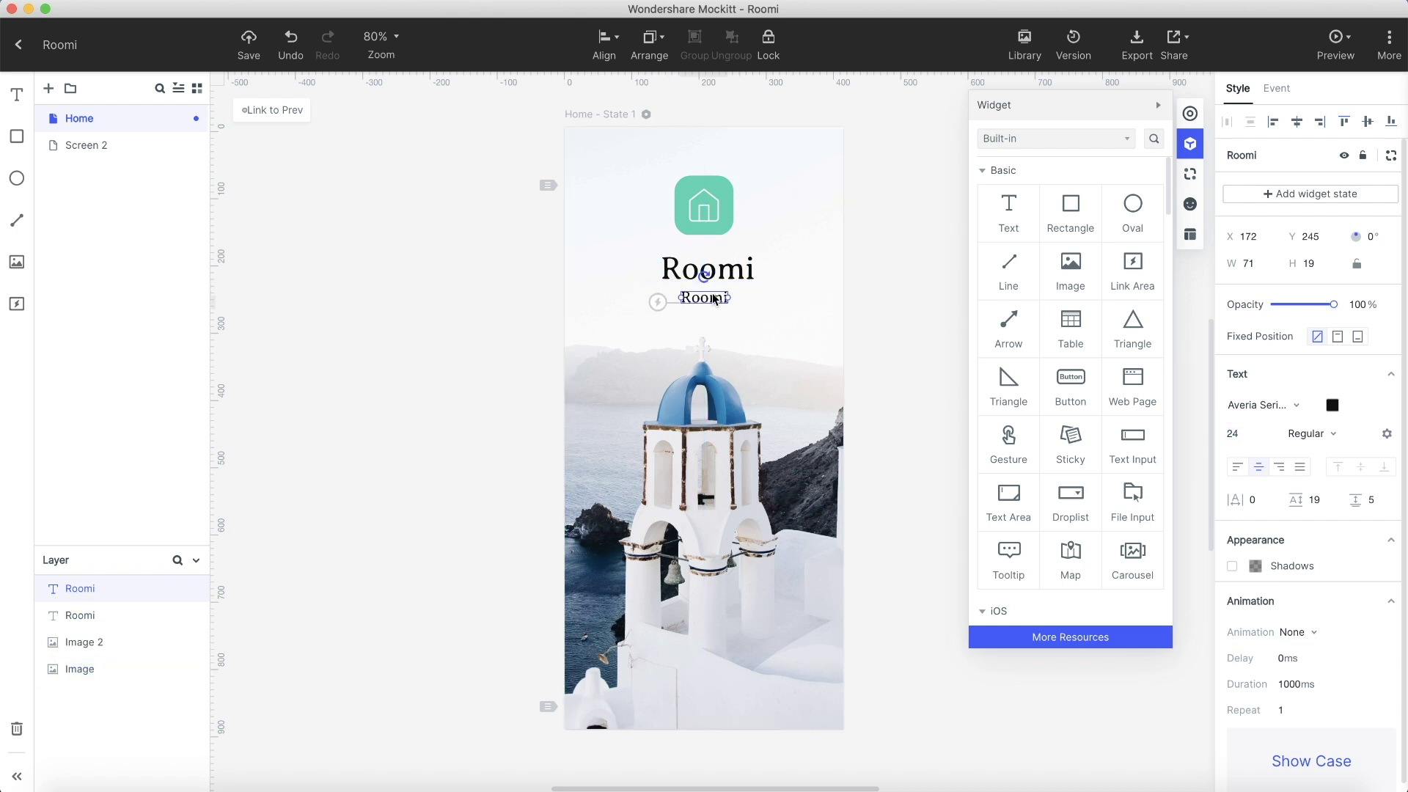
pyautogui.doubleClick(713, 299)
pyautogui.write('Best deals for your staycation')
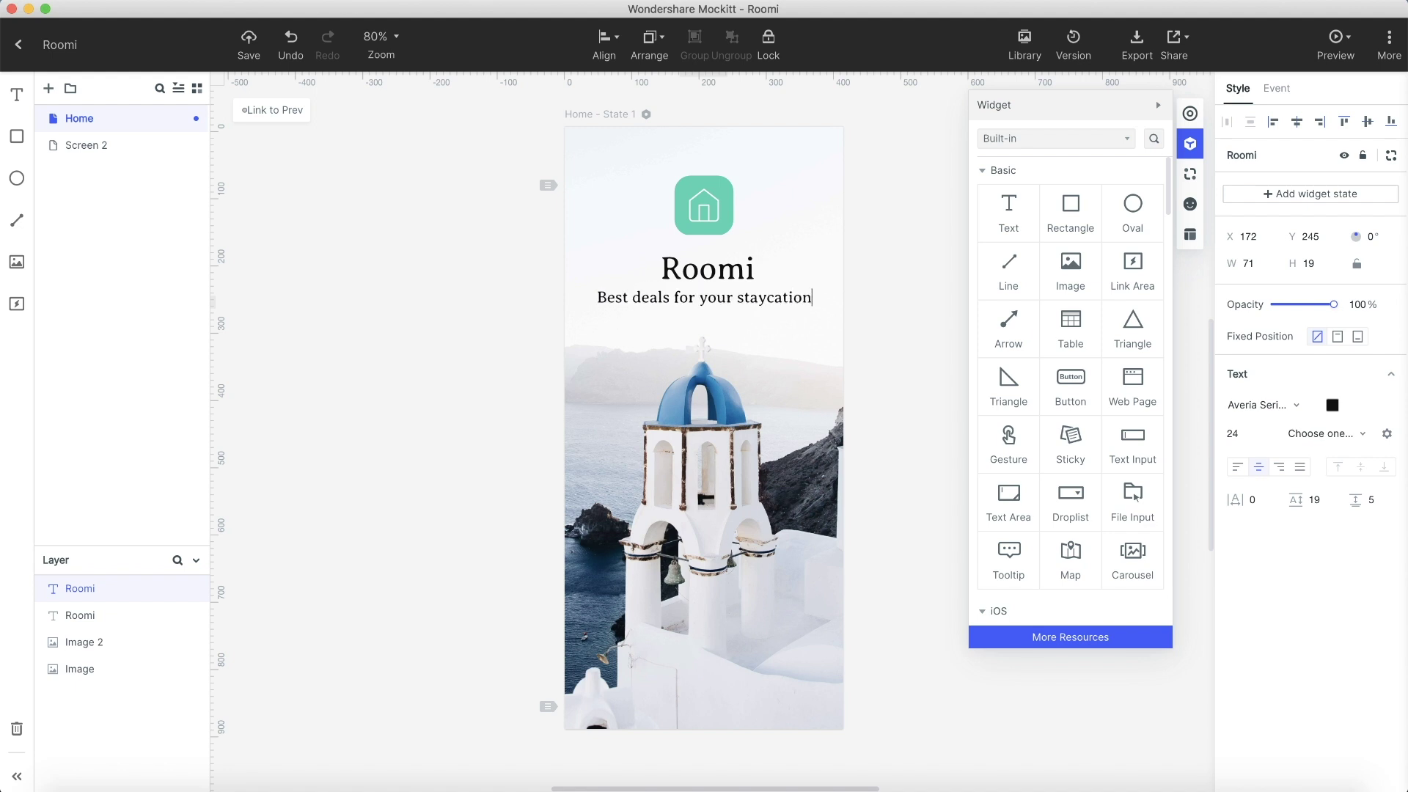
pyautogui.press('Escape')
# Set the tagline font to Roboto with Light 300 weight.
pyautogui.click(1266, 405)
pyautogui.click(1276, 537)
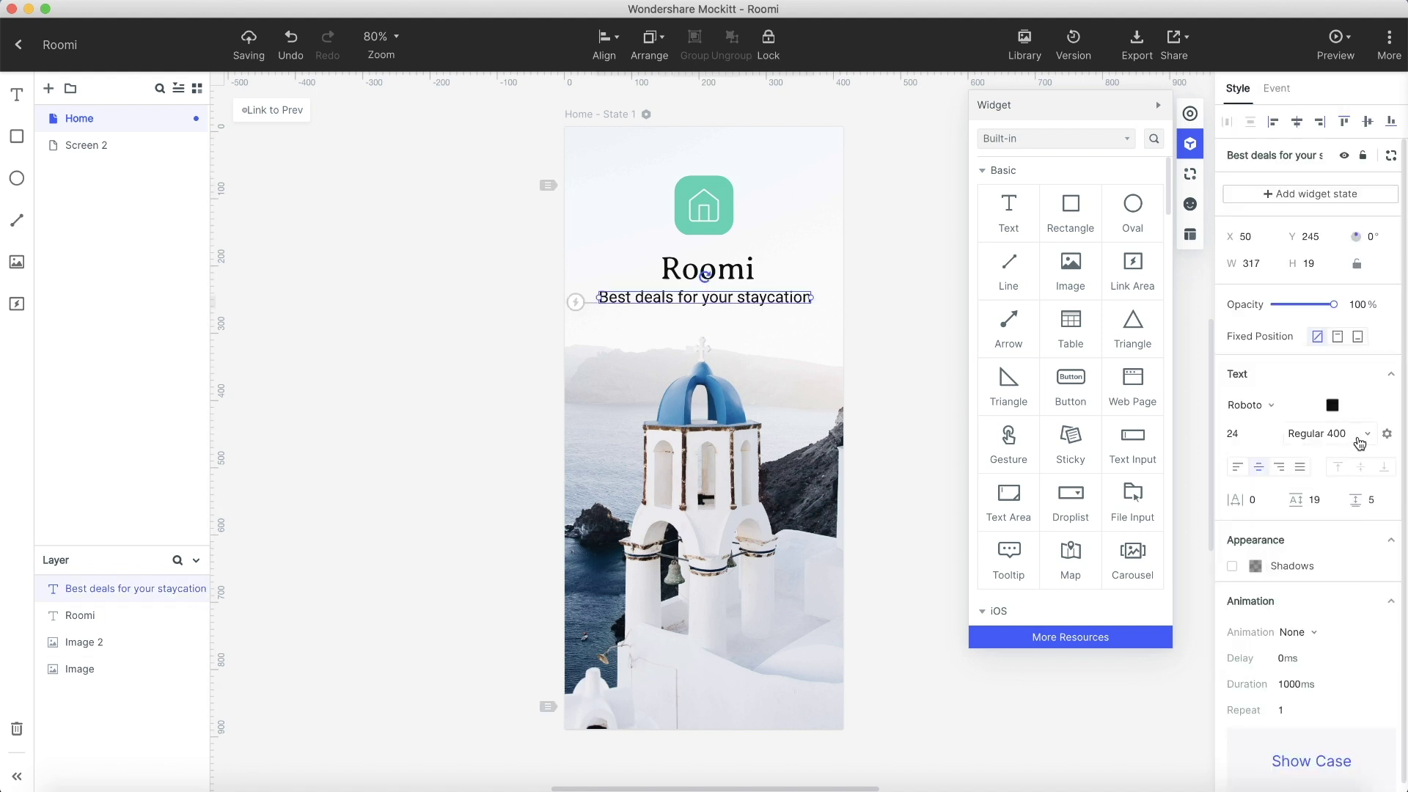
pyautogui.click(1360, 441)
pyautogui.click(1361, 341)
pyautogui.click(892, 357)
pyautogui.click(740, 306)
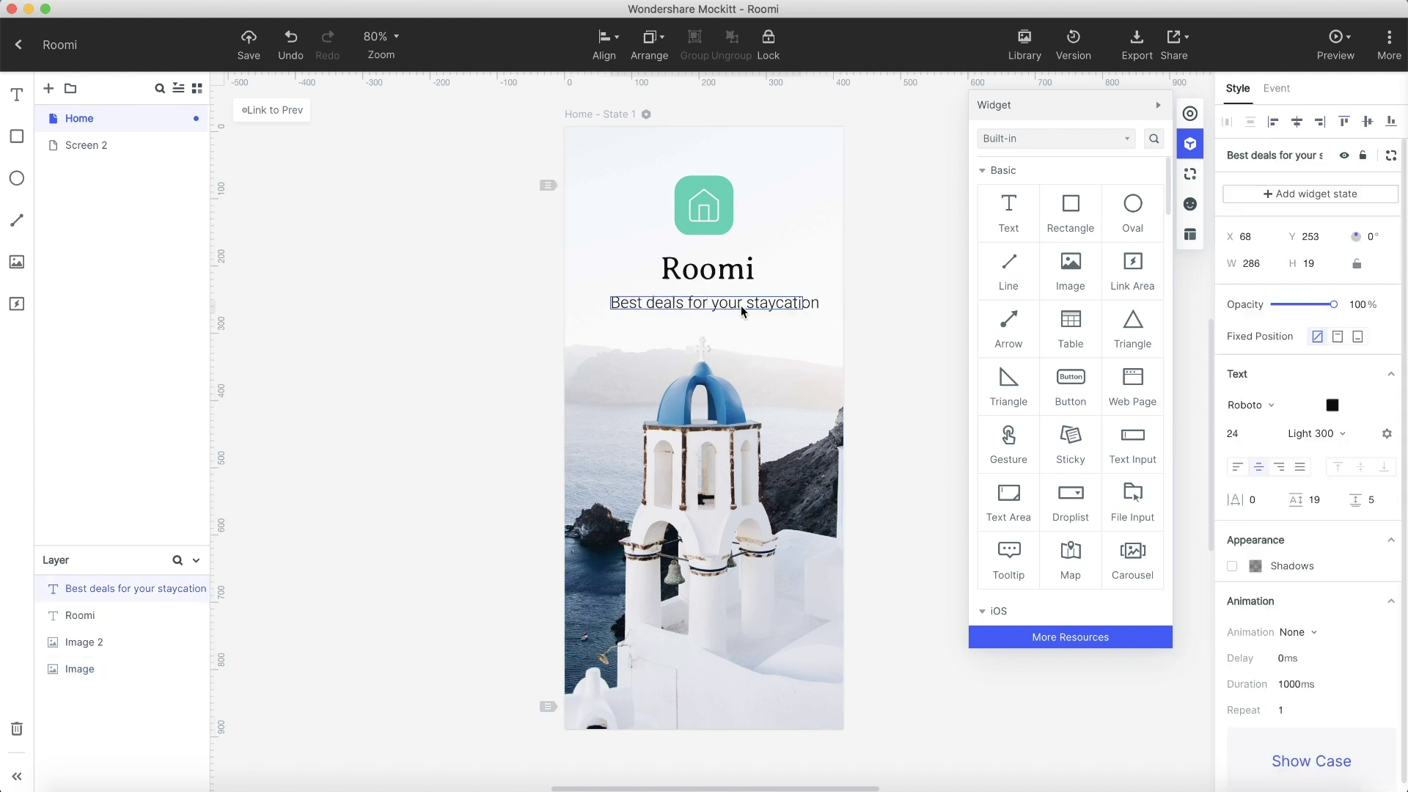
pyautogui.click(875, 328)
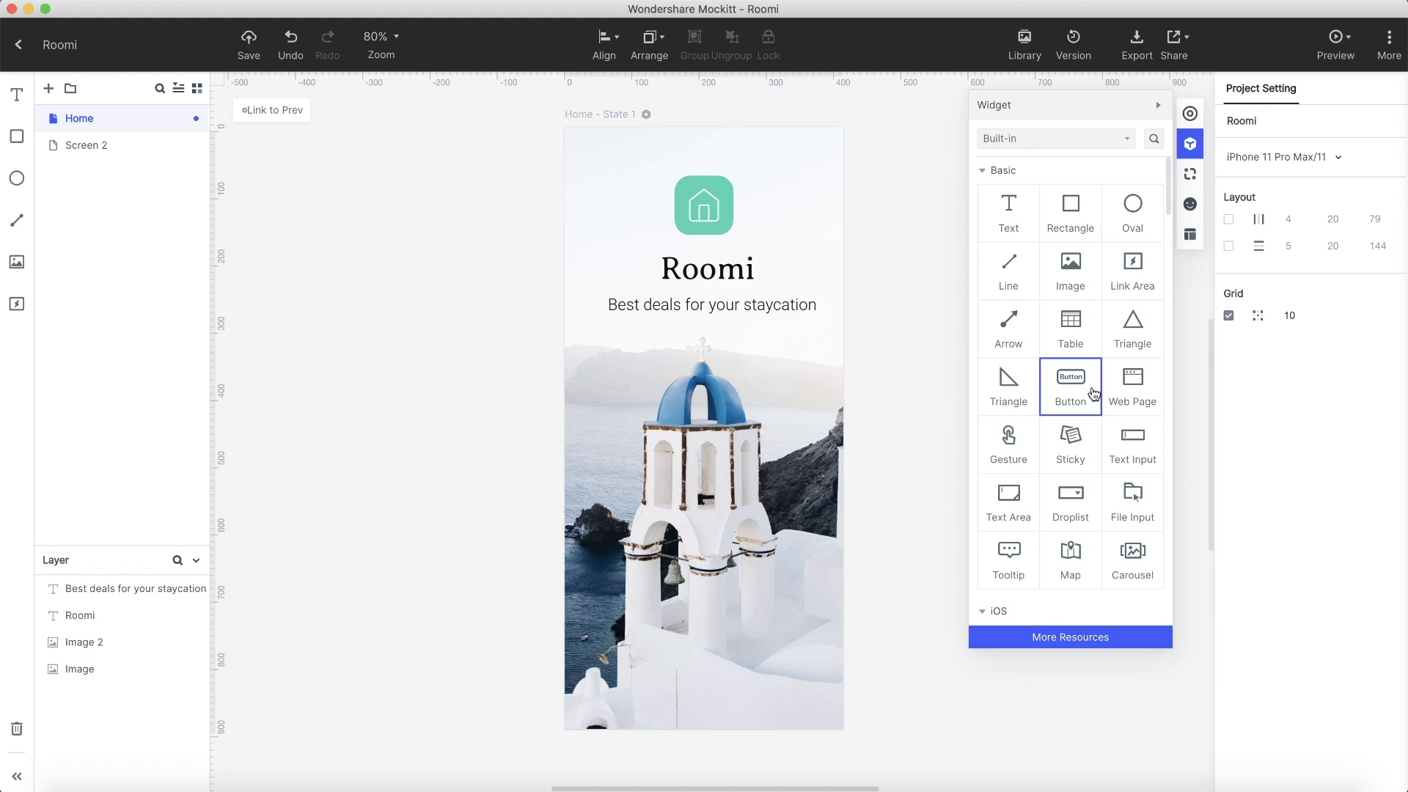
# Add a rectangle near the bottom of the screen and widen it to about 313 across.
pyautogui.moveTo(1093, 394)
pyautogui.mouseDown()
pyautogui.moveTo(732, 597)
pyautogui.moveTo(739, 609)
pyautogui.mouseUp()
pyautogui.press('Delete')
pyautogui.moveTo(1071, 215)
pyautogui.mouseDown()
pyautogui.moveTo(769, 664)
pyautogui.moveTo(825, 614)
pyautogui.moveTo(739, 633)
pyautogui.mouseUp()
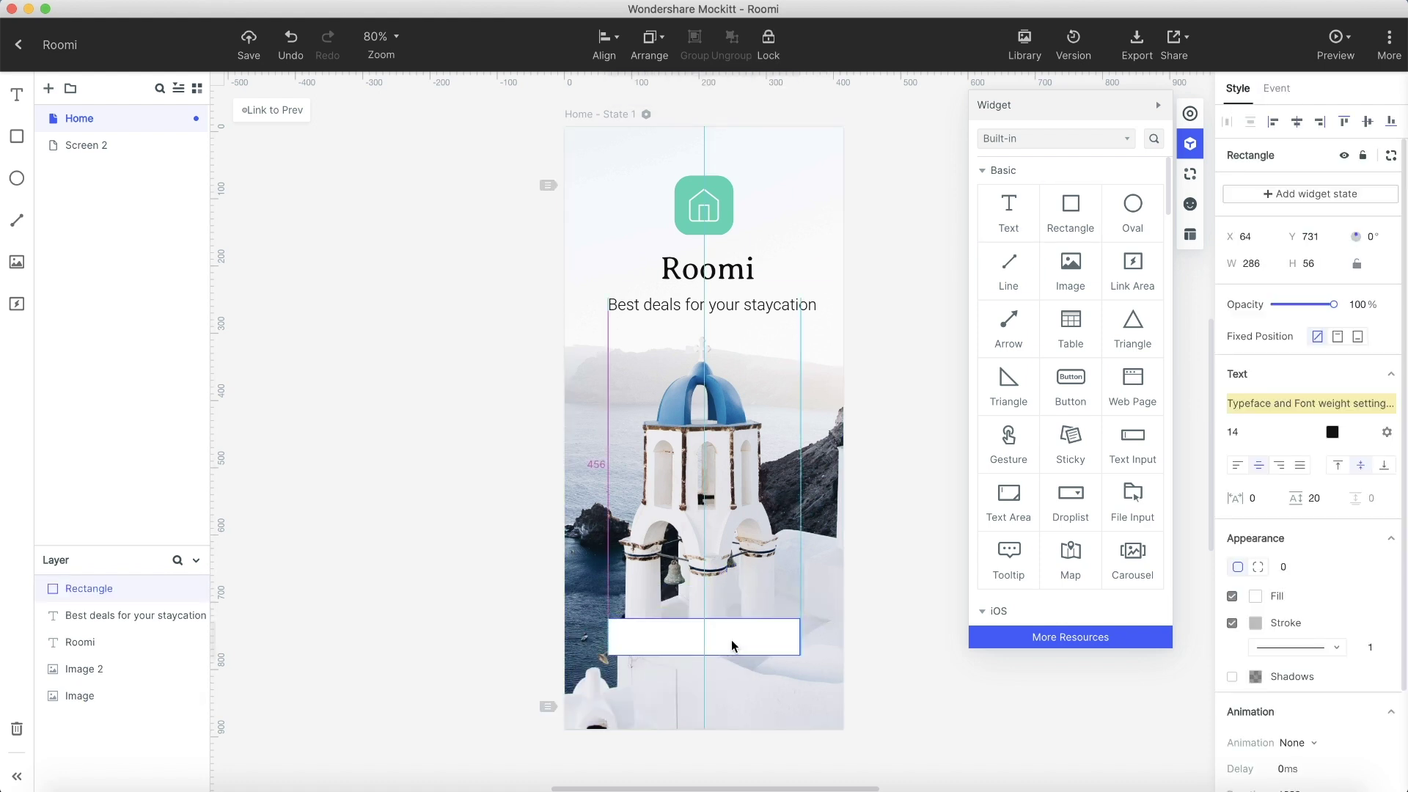
pyautogui.moveTo(614, 629); pyautogui.dragTo(581, 638)
pyautogui.moveTo(806, 630)
pyautogui.mouseDown()
pyautogui.moveTo(817, 634)
pyautogui.moveTo(752, 632)
pyautogui.mouseUp()
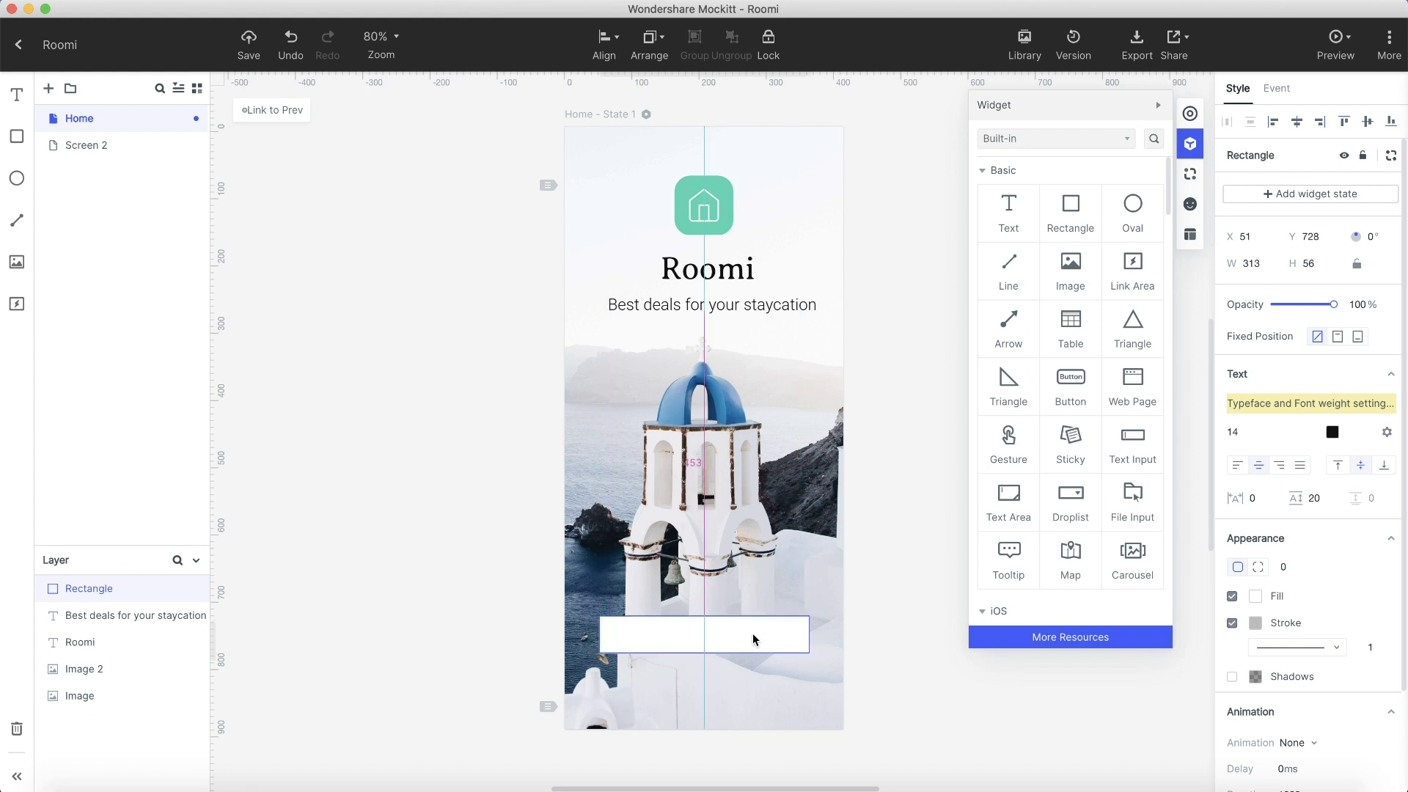
# Give the rectangle a corner radius of 36 and make it slightly shorter.
pyautogui.click(1283, 566)
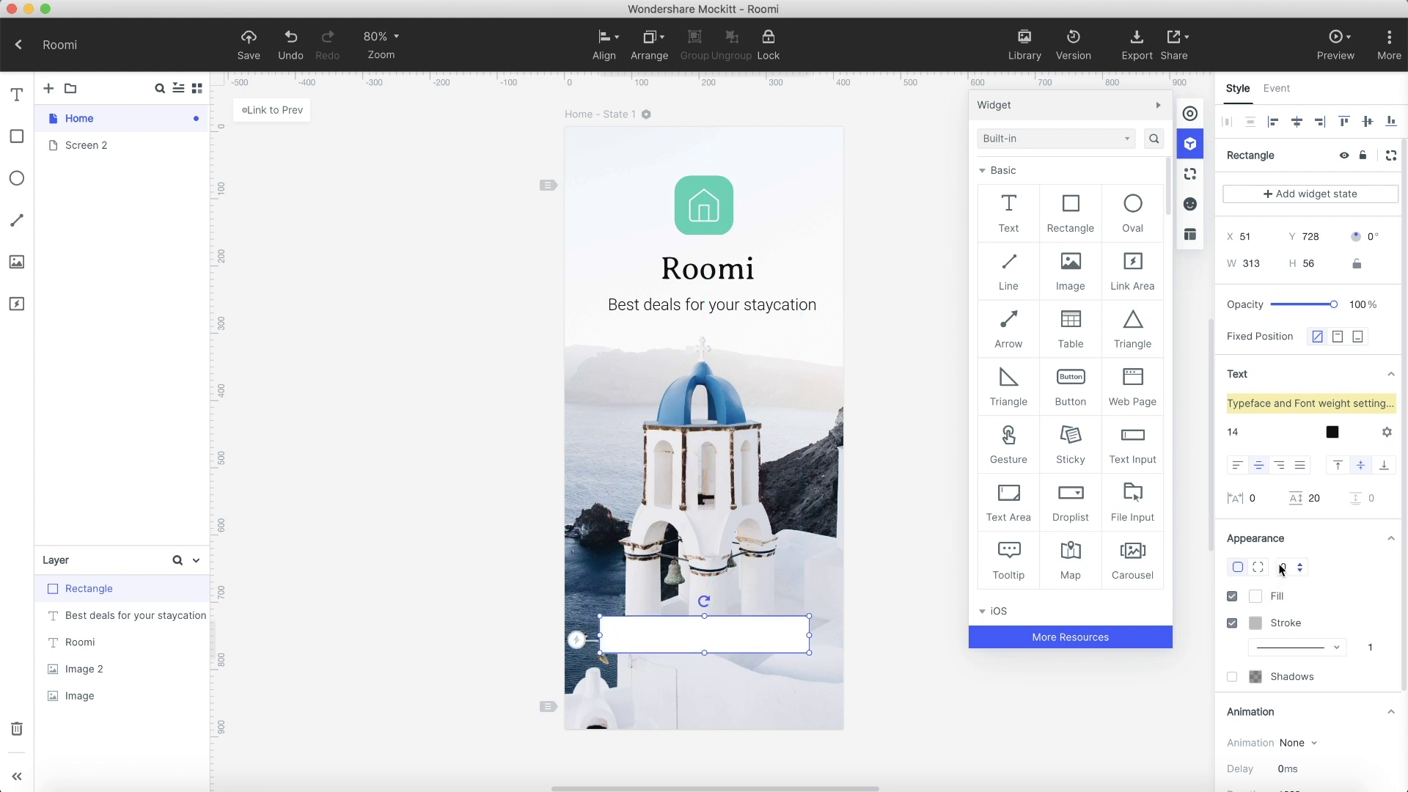
pyautogui.write('24')
pyautogui.write('36')
pyautogui.press('Return')
pyautogui.moveTo(703, 654); pyautogui.dragTo(702, 649)
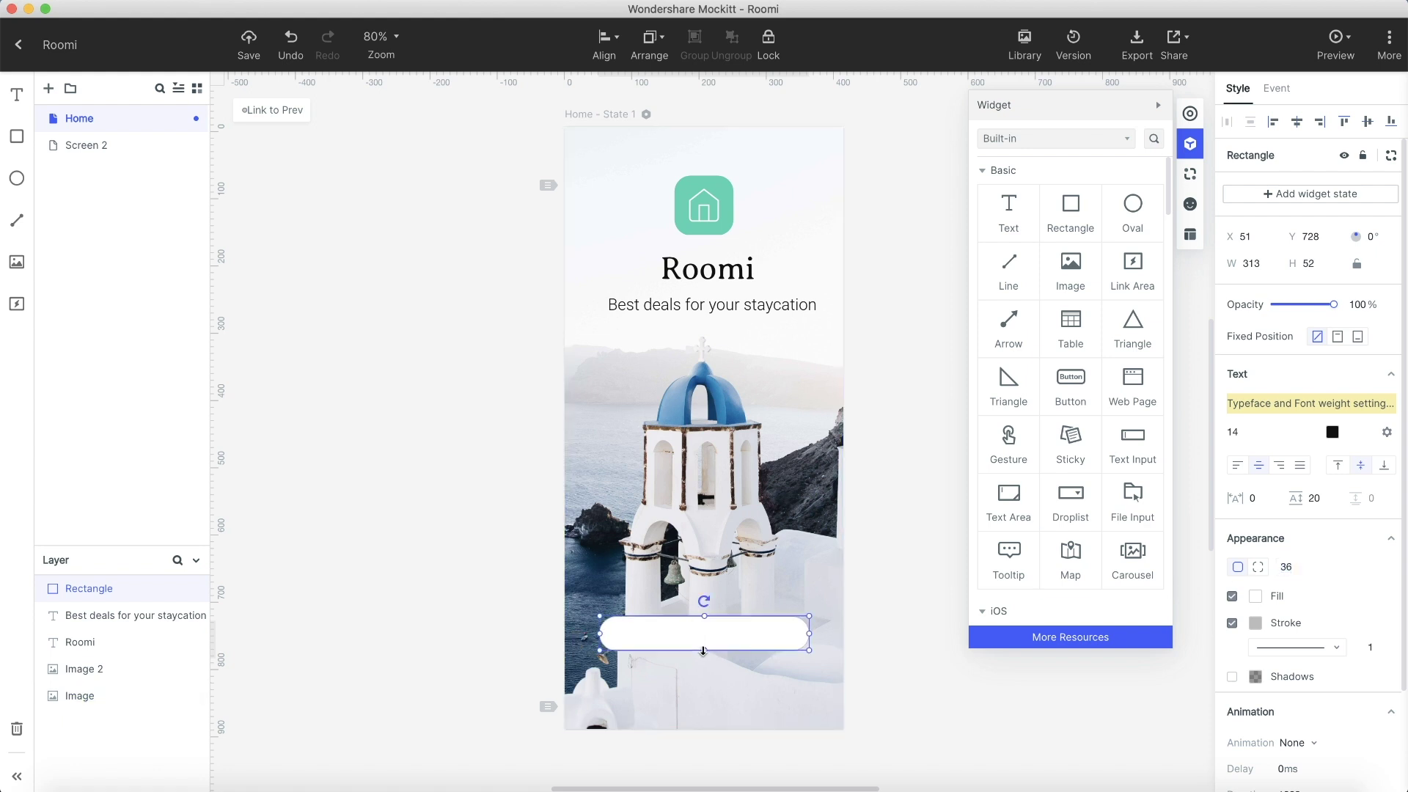
pyautogui.click(914, 678)
pyautogui.click(748, 640)
# Remove the rectangle's outline and fill it with the green sampled from the logo.
pyautogui.click(1233, 623)
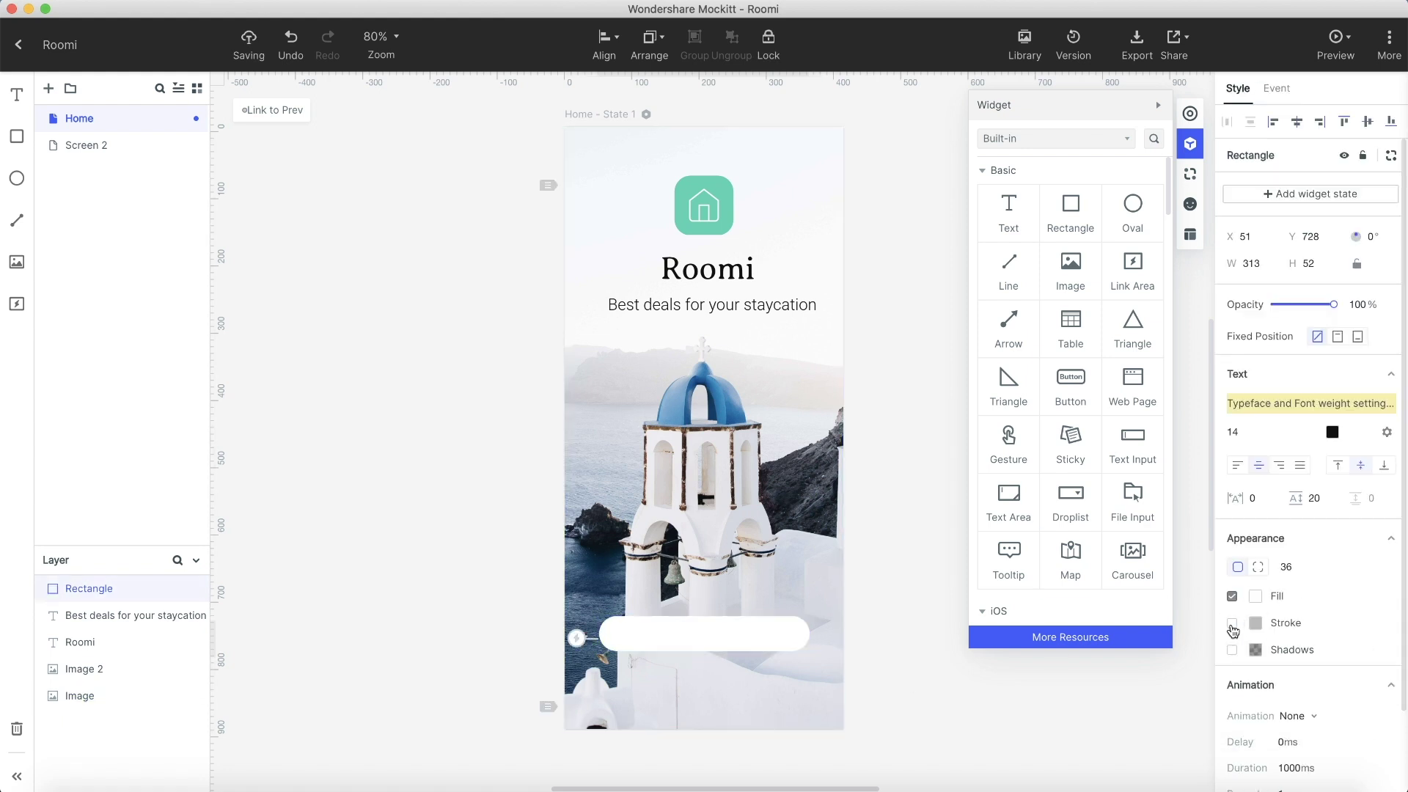
pyautogui.click(1254, 596)
pyautogui.click(1040, 633)
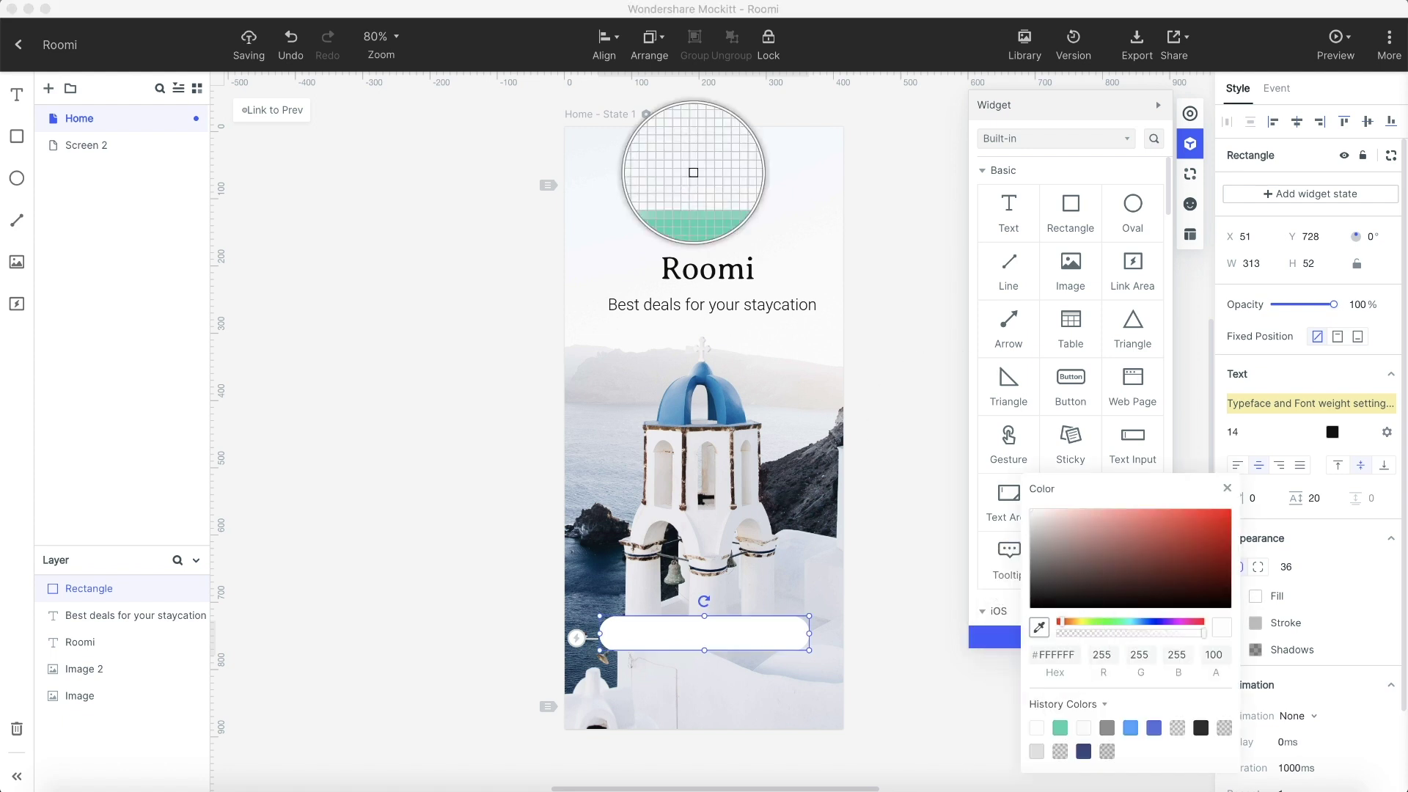
pyautogui.click(680, 195)
pyautogui.click(914, 573)
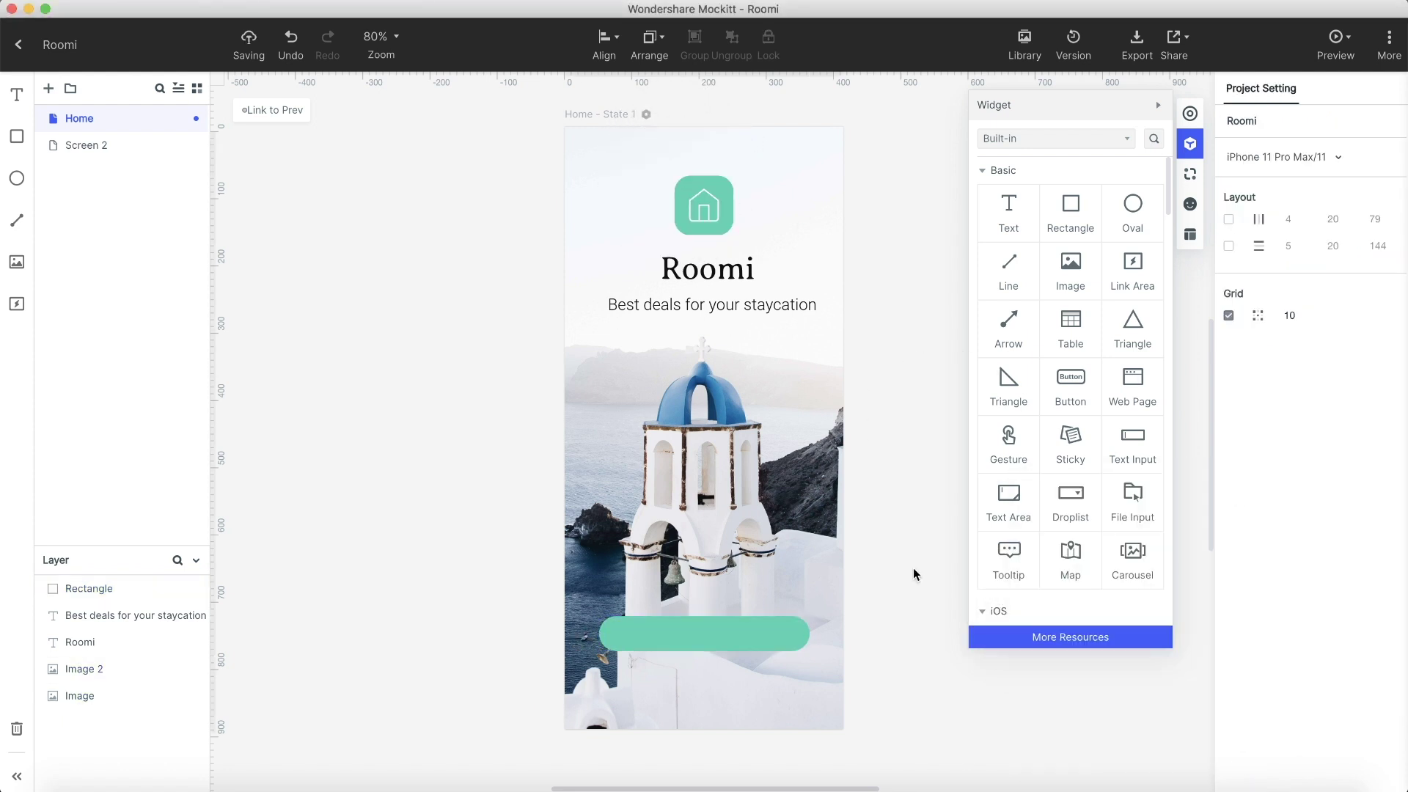
# Add a drop shadow to the green button with wider spread and lower alpha for a soft look.
pyautogui.click(764, 633)
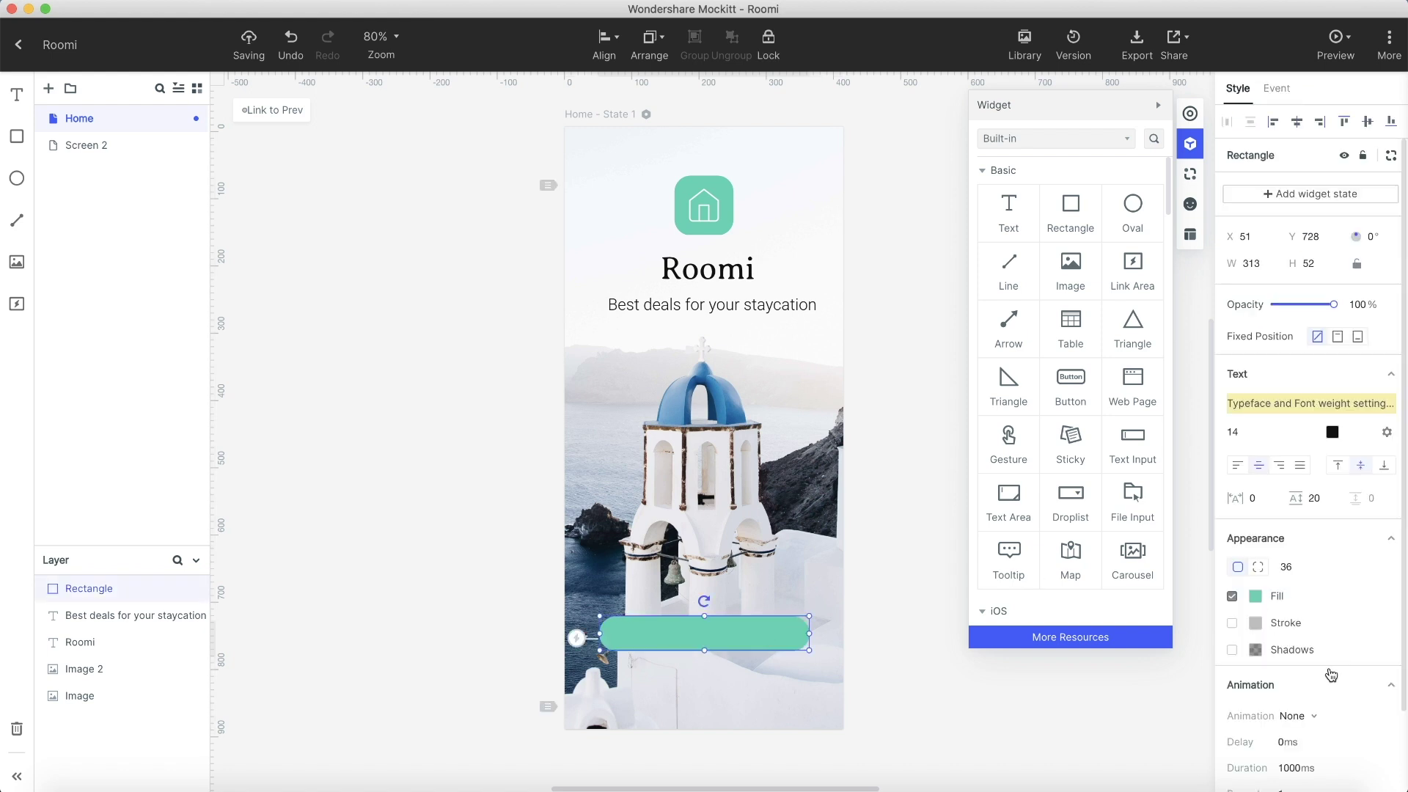
pyautogui.click(1232, 651)
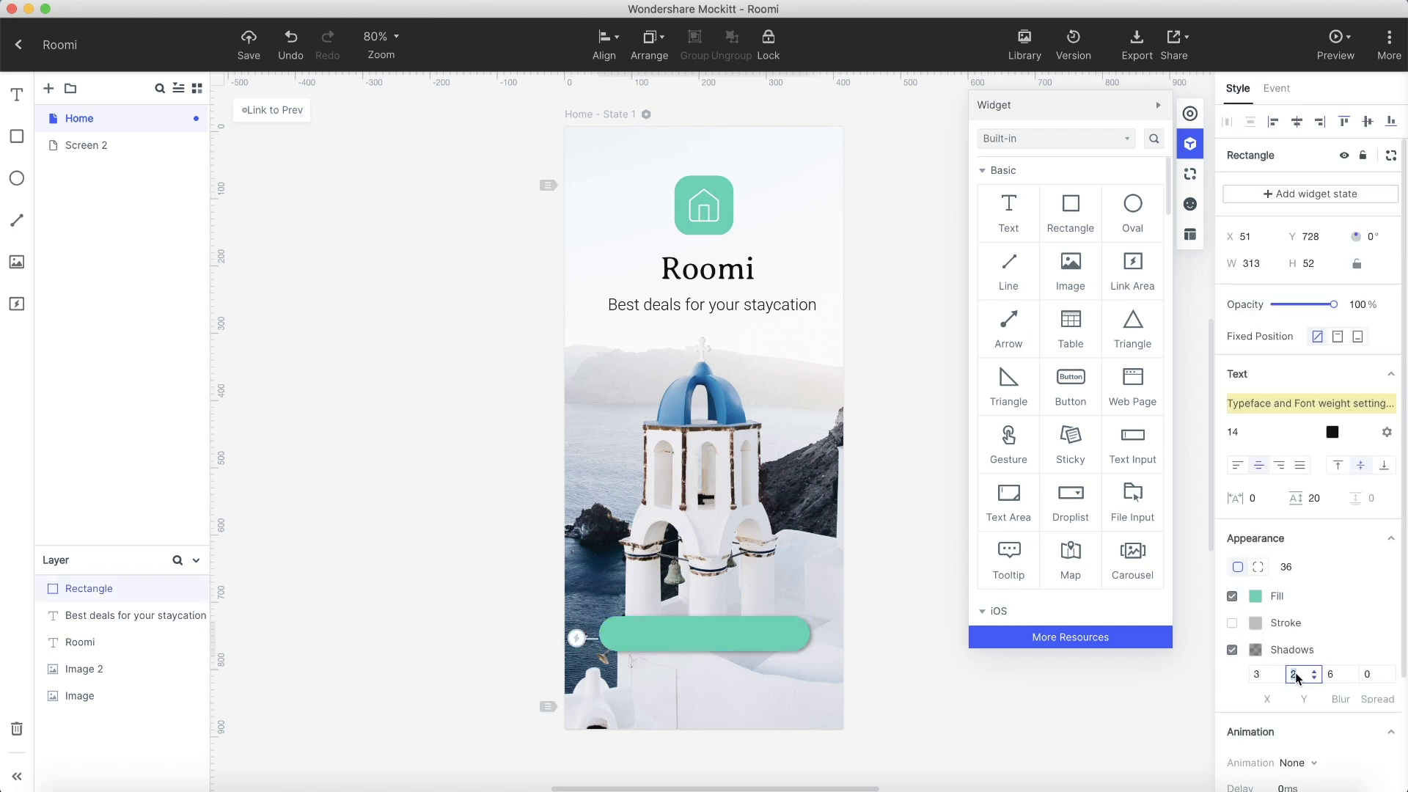
pyautogui.click(1385, 676)
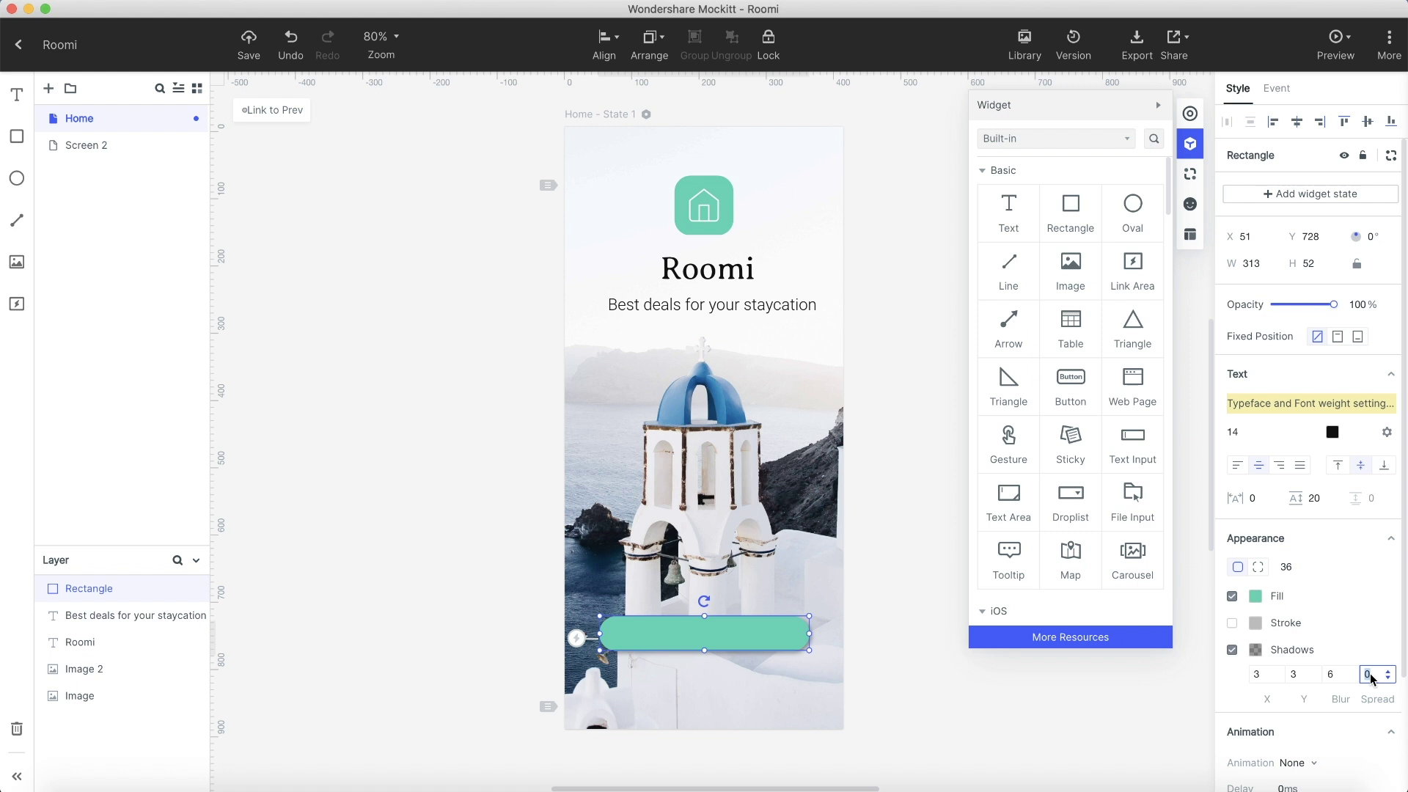
pyautogui.write('12')
pyautogui.press('Return')
pyautogui.click(1255, 650)
pyautogui.moveTo(1109, 639); pyautogui.dragTo(1083, 640)
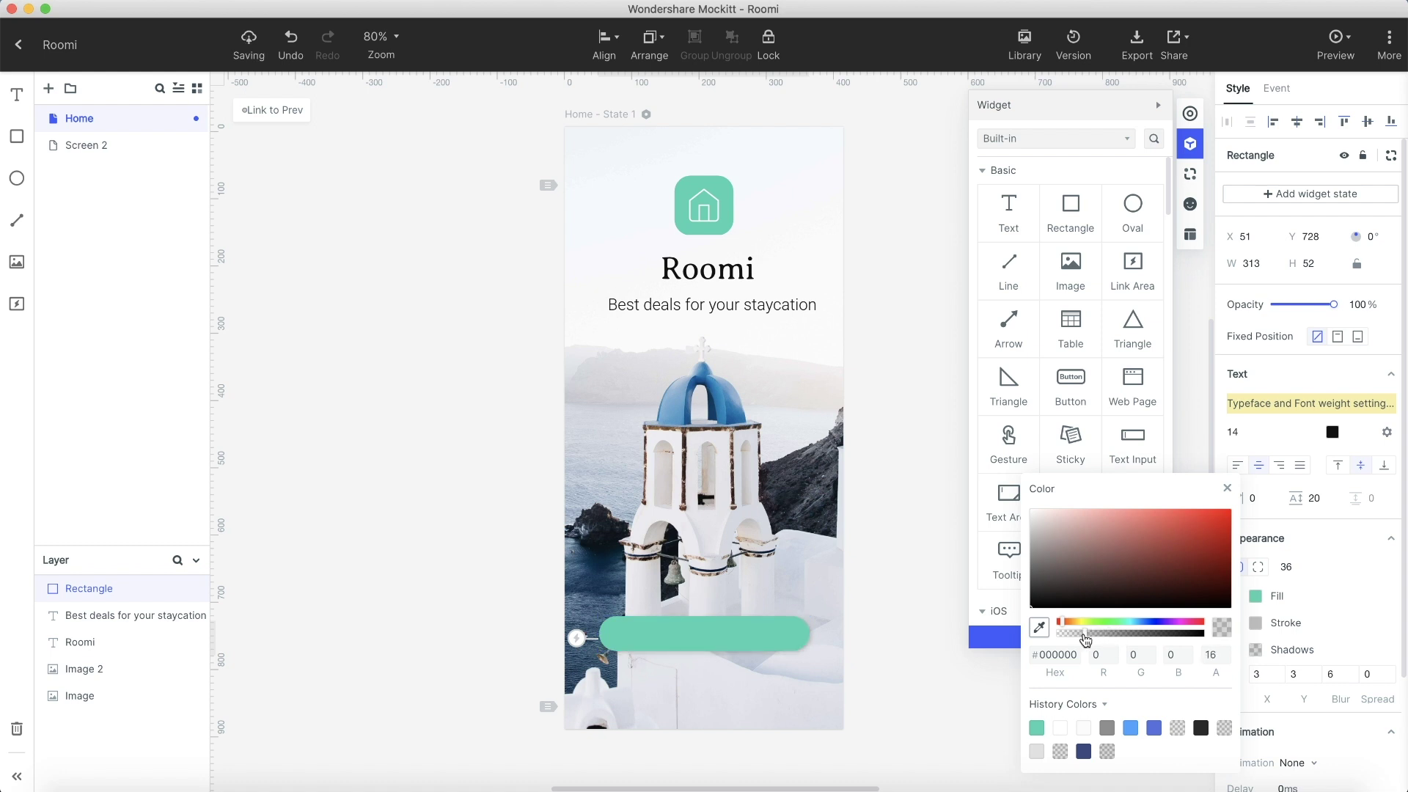
pyautogui.click(890, 674)
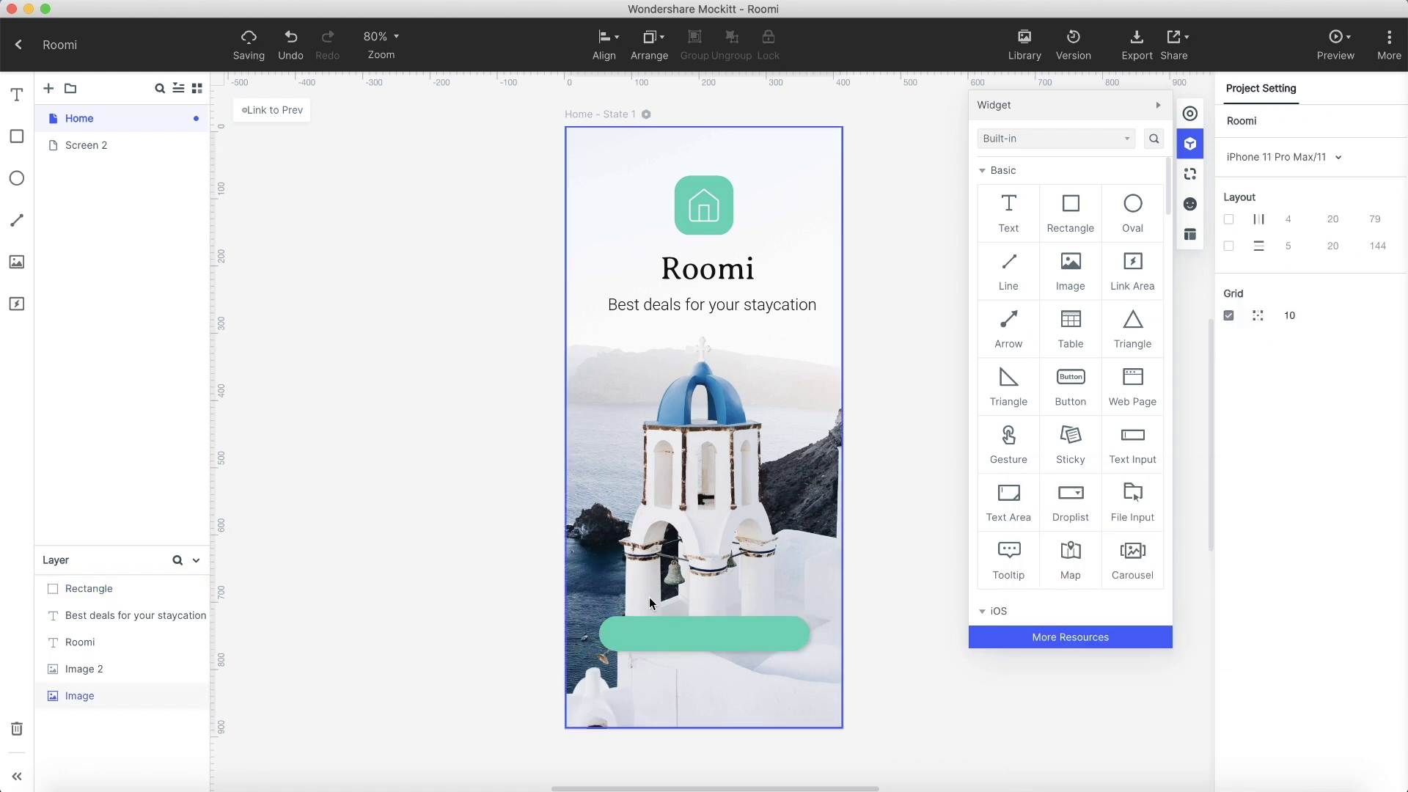
# Place a text box on the button reading Get Started, centre-aligned.
pyautogui.click(768, 650)
pyautogui.moveTo(1008, 209); pyautogui.dragTo(705, 636)
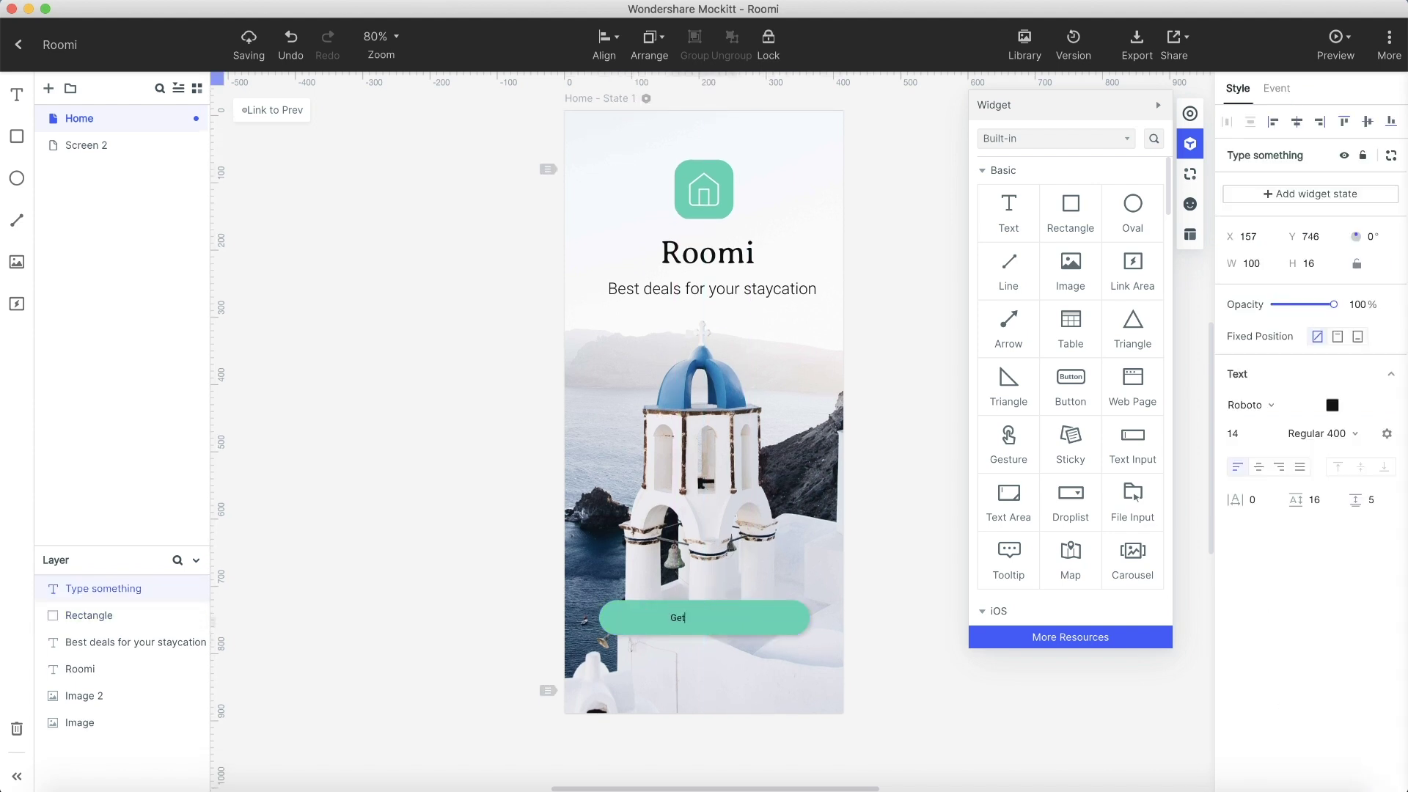
pyautogui.write('Started')
pyautogui.click(707, 619)
pyautogui.click(1259, 466)
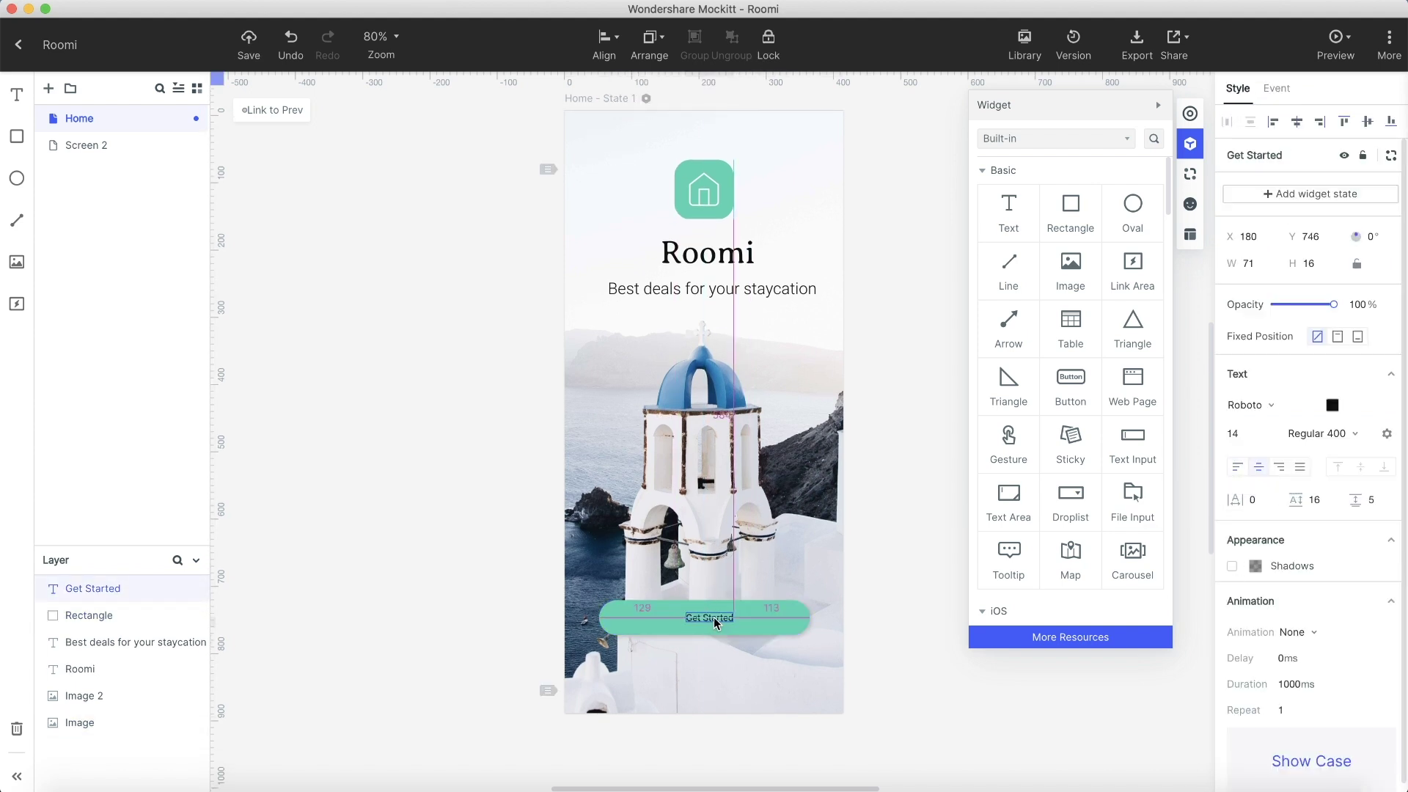
# Make the Get Started text white, Bold 700 and size 24.
pyautogui.click(1332, 405)
pyautogui.click(1114, 370)
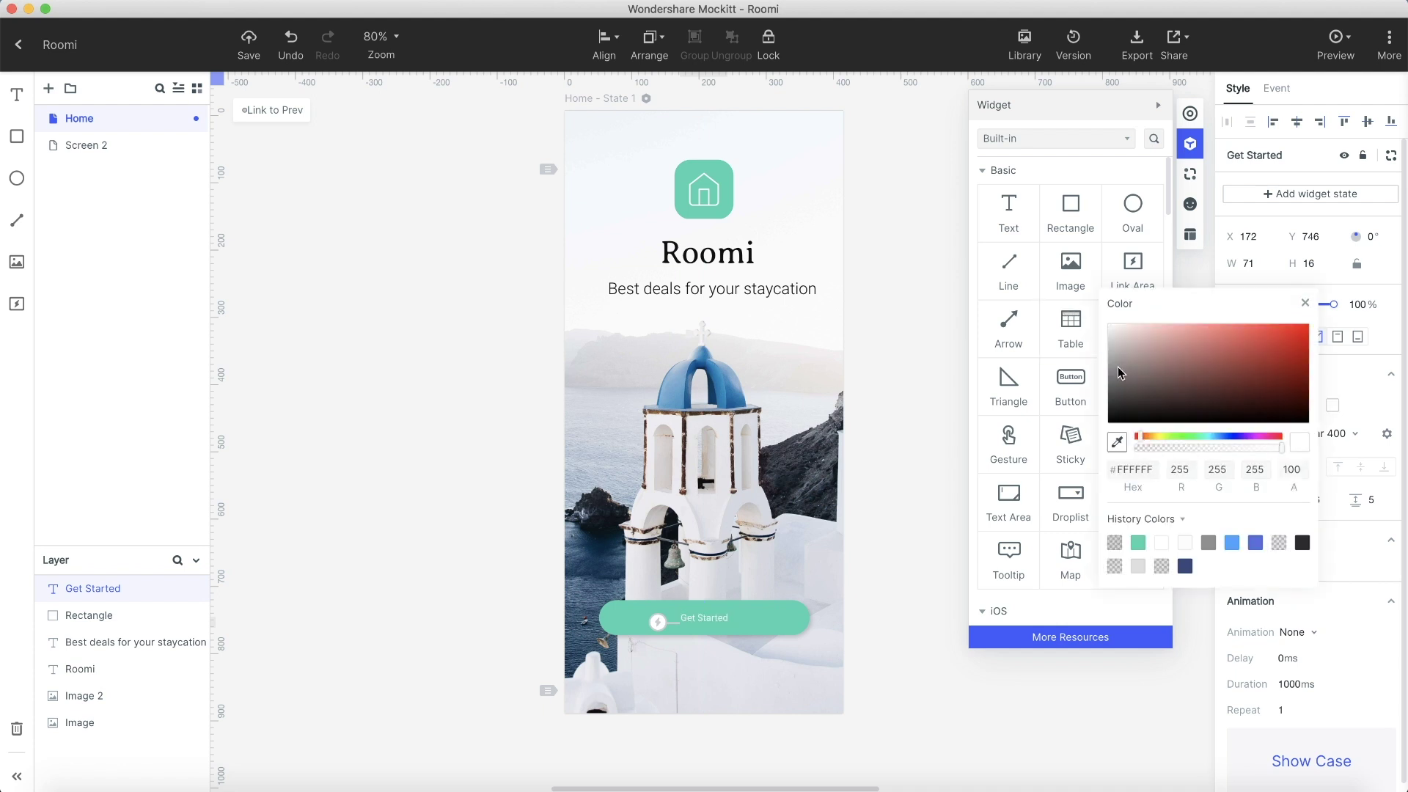
pyautogui.click(1365, 408)
pyautogui.click(1366, 437)
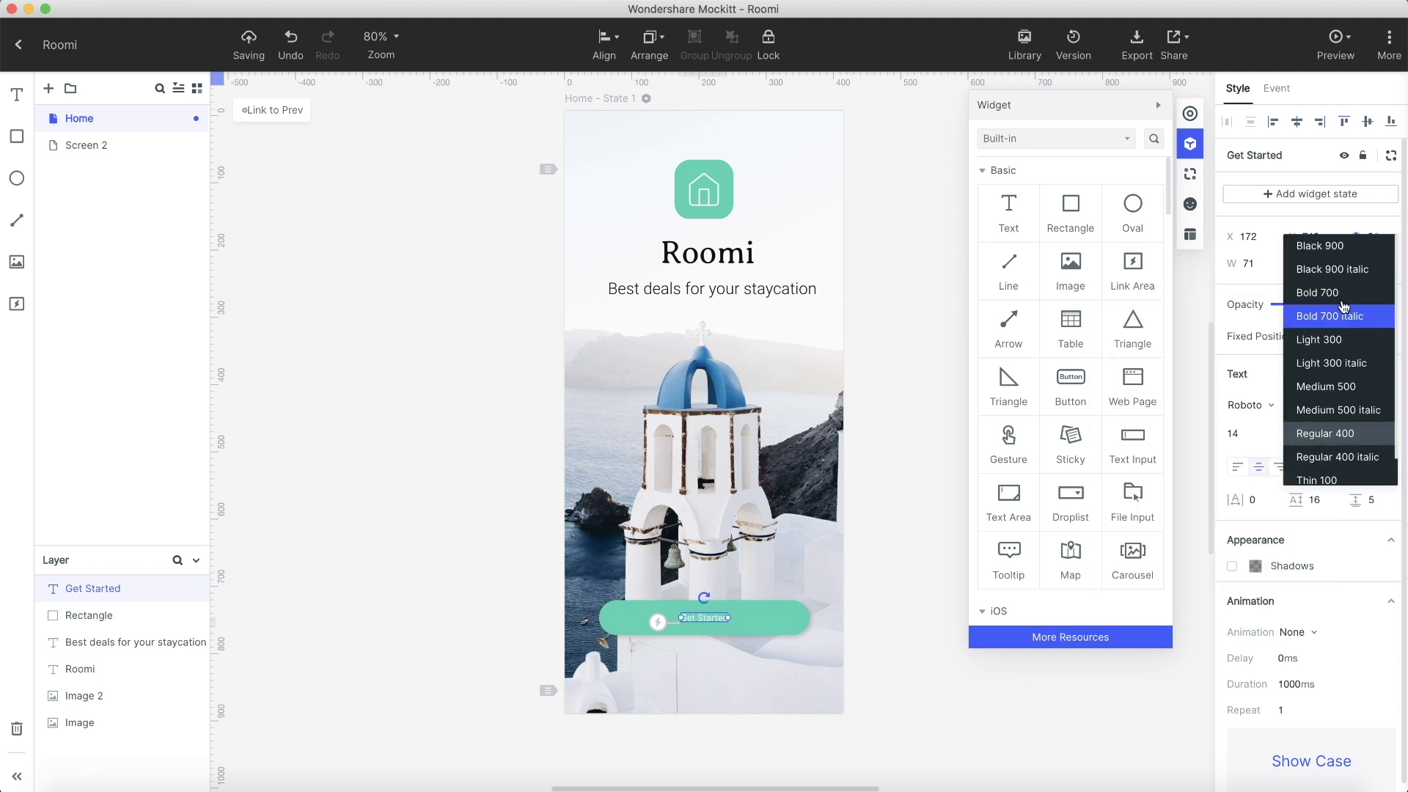
pyautogui.click(1335, 289)
pyautogui.click(1238, 438)
pyautogui.write('24')
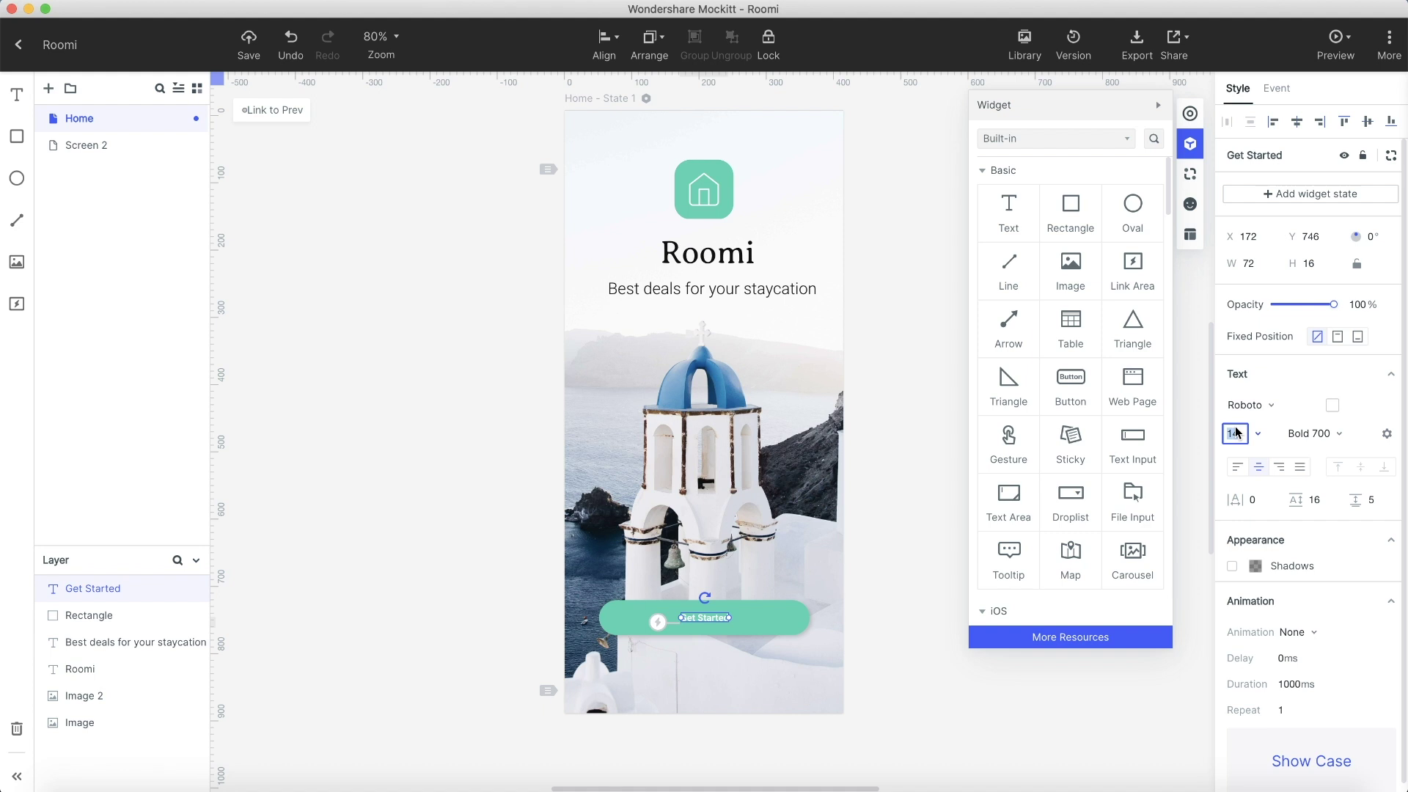
pyautogui.press('Return')
# Centre the label on the button, group text and rectangle with Cmd+G and rename the group custom_button.
pyautogui.moveTo(725, 623); pyautogui.dragTo(722, 613)
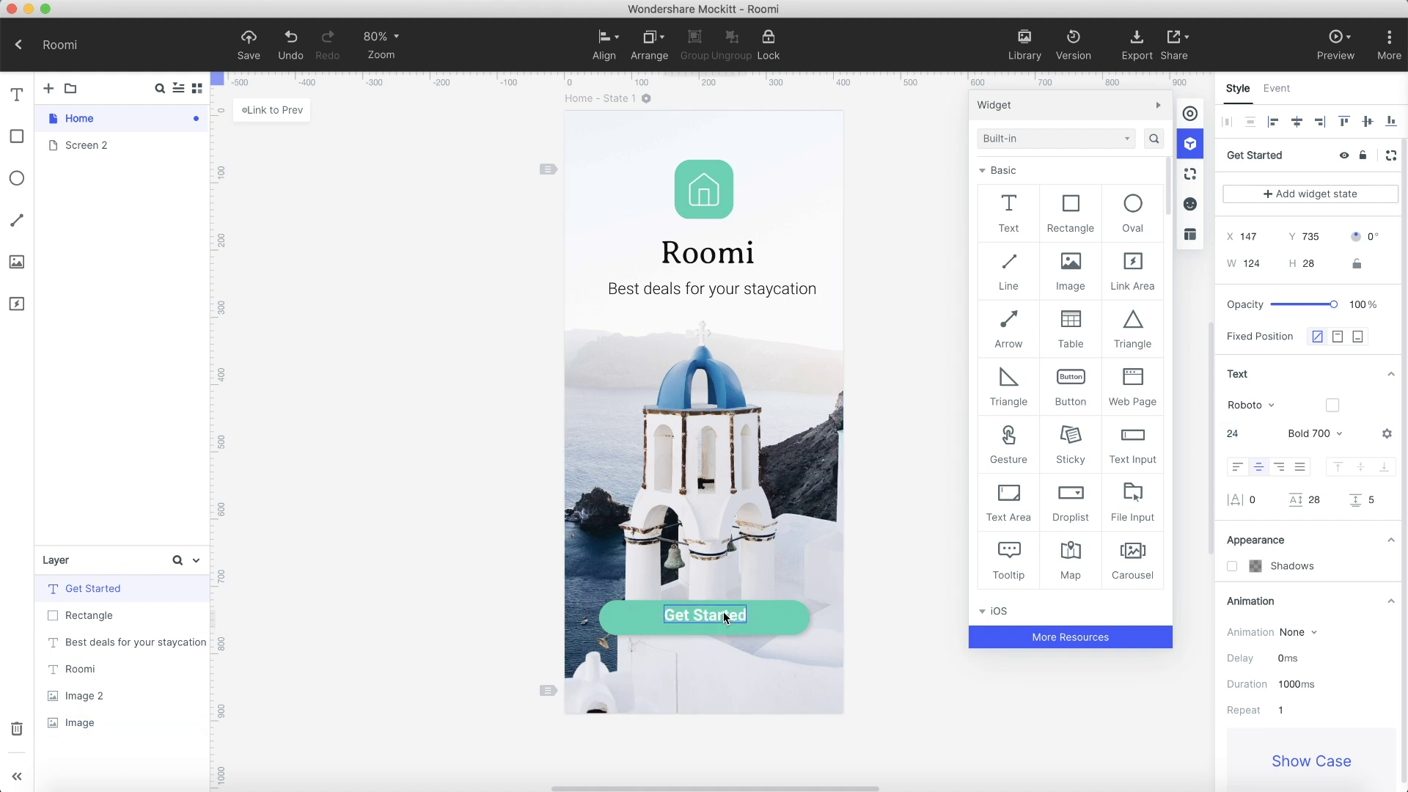
pyautogui.press('super+g')
pyautogui.press('Escape')
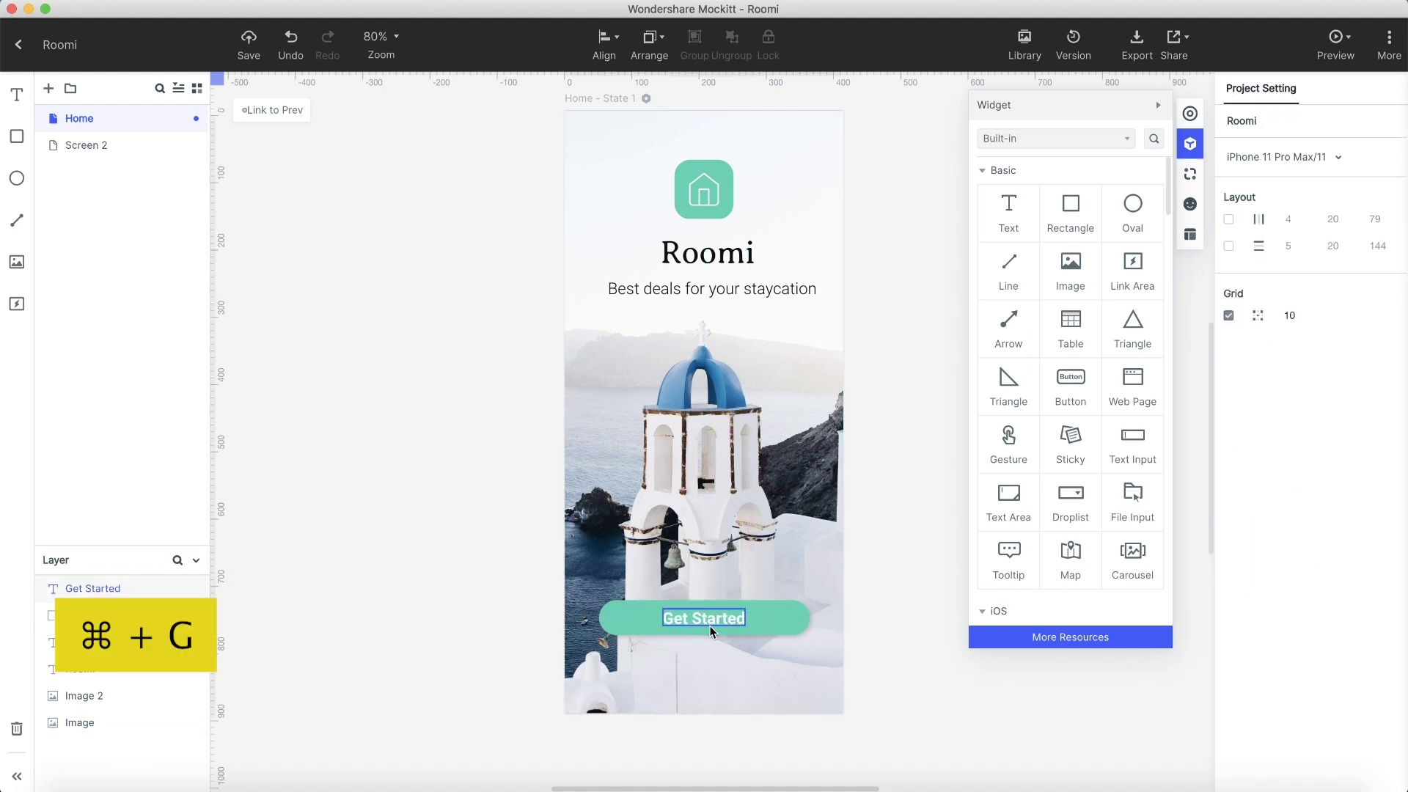
pyautogui.click(710, 629)
pyautogui.keyDown('shift'); pyautogui.click(783, 624); pyautogui.keyUp('shift')
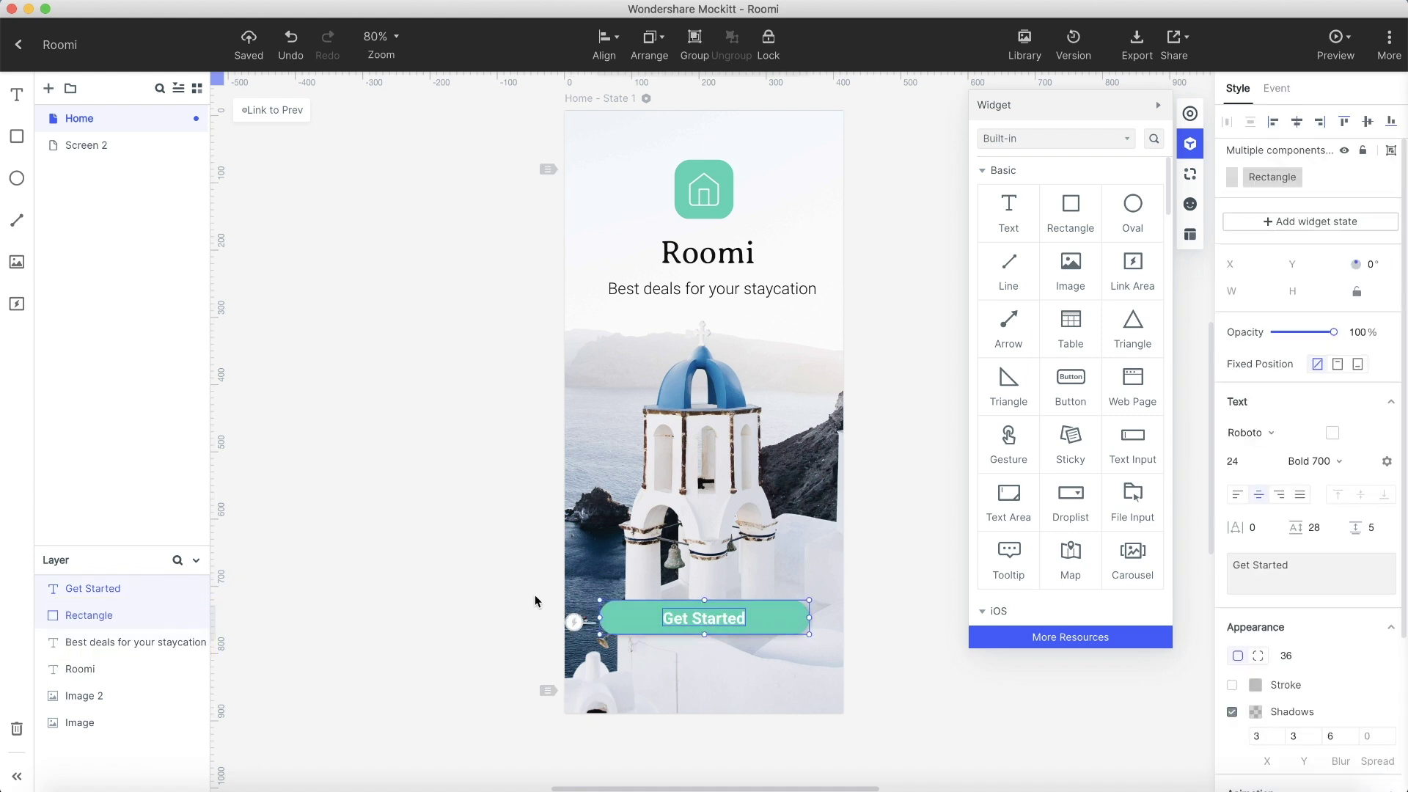
pyautogui.press('super+g')
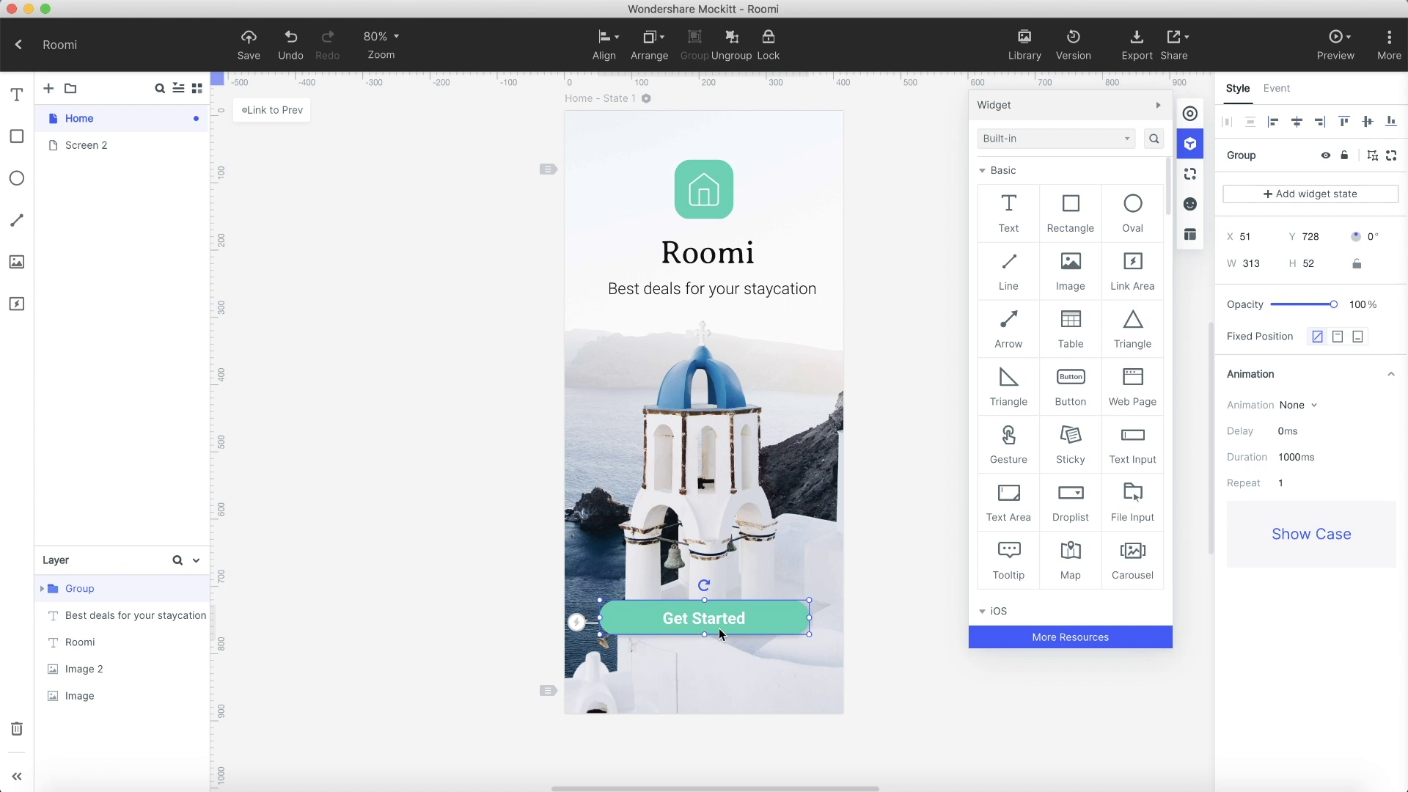
pyautogui.doubleClick(74, 588)
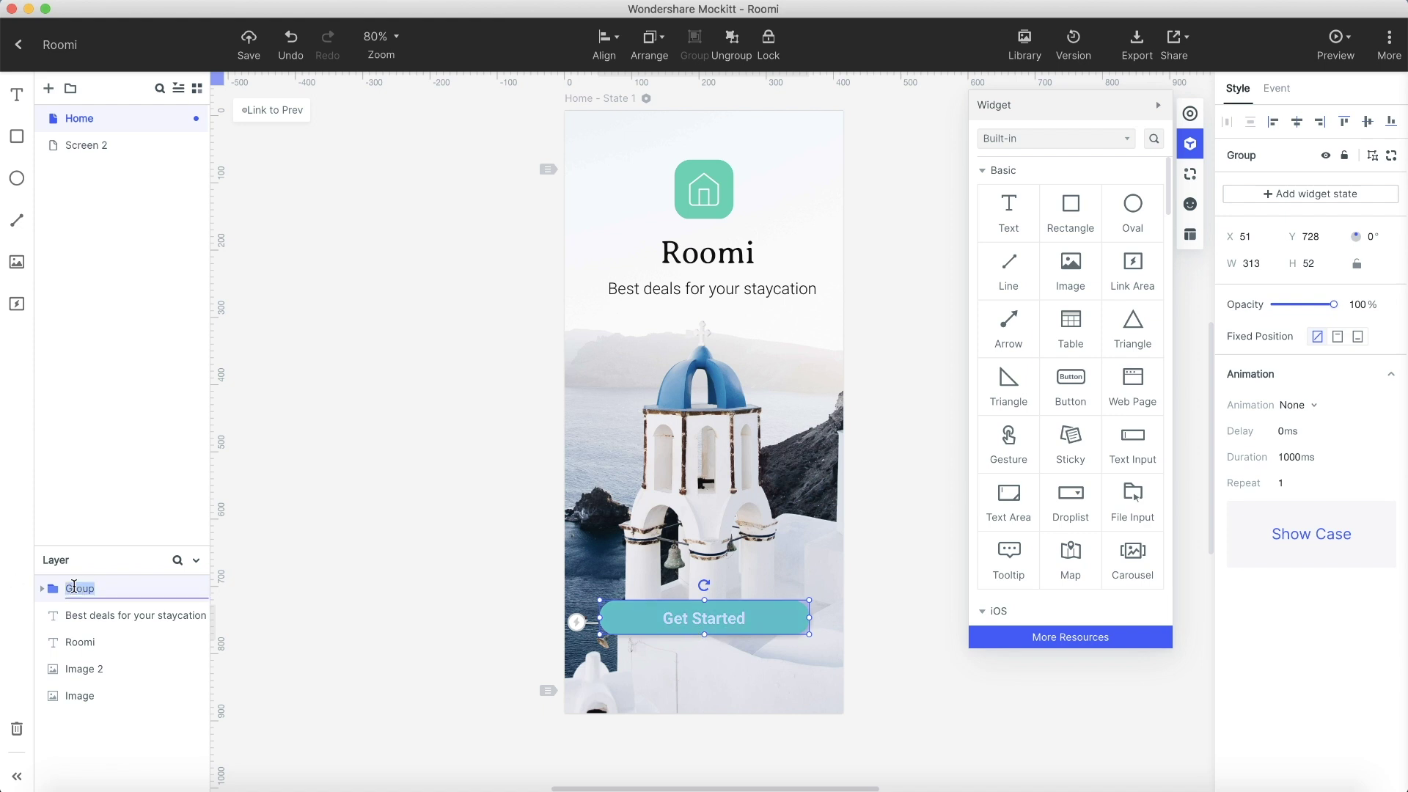
pyautogui.write('custom_button')
# Copy the tagline to the bottom as Already have account? Login and underline the word Login.
pyautogui.click(711, 288)
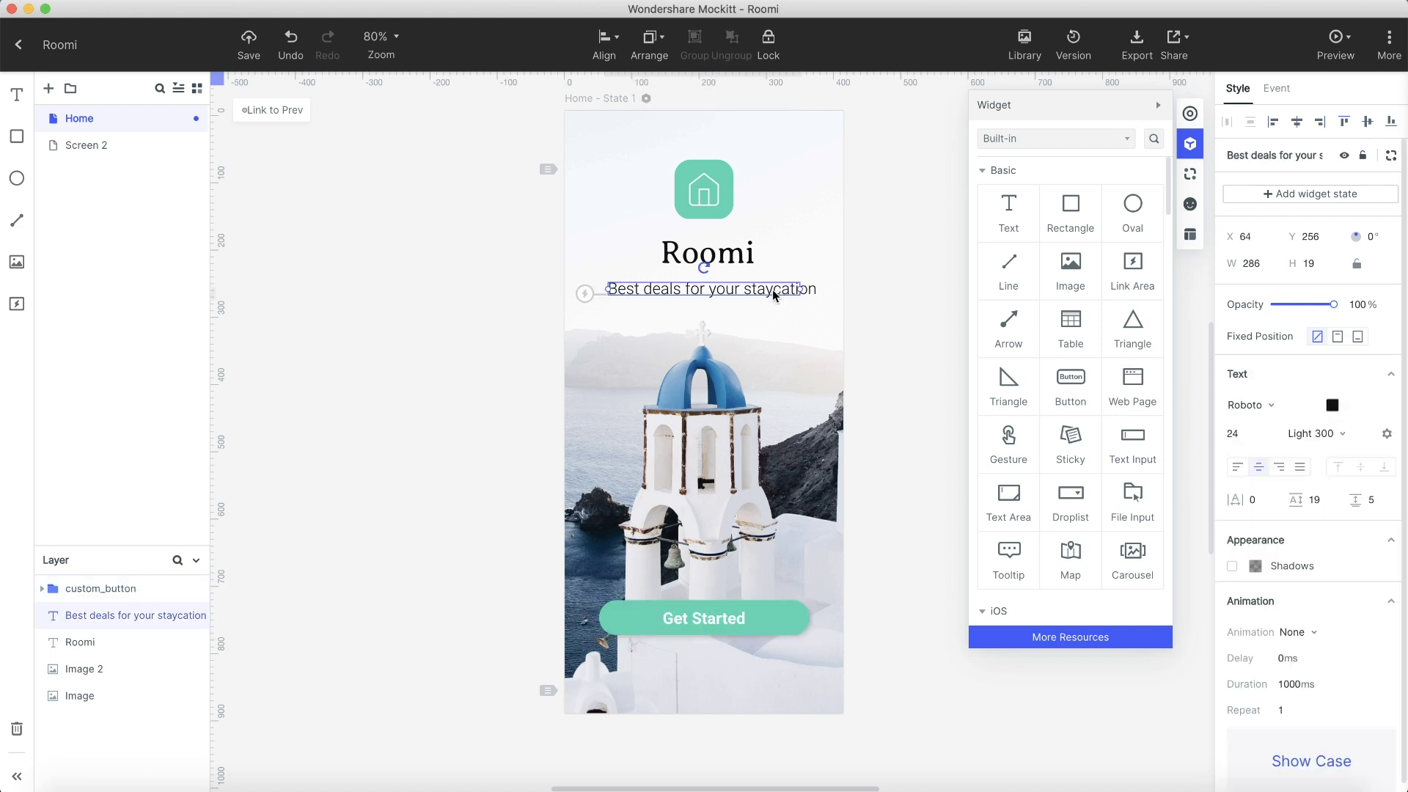
pyautogui.moveTo(759, 290)
pyautogui.mouseDown()
pyautogui.moveTo(770, 338)
pyautogui.moveTo(725, 699)
pyautogui.mouseUp()
pyautogui.doubleClick(717, 695)
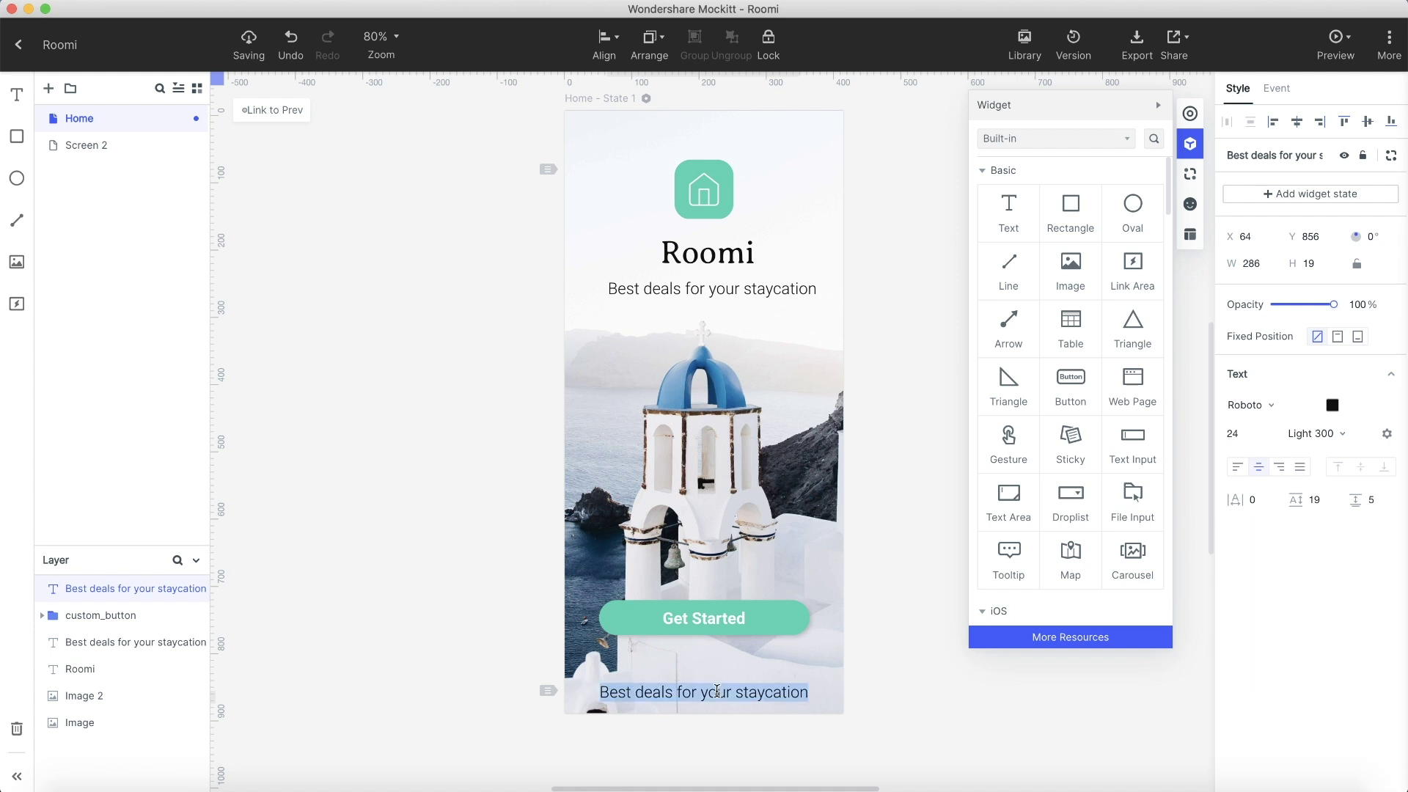
pyautogui.write('Alre')
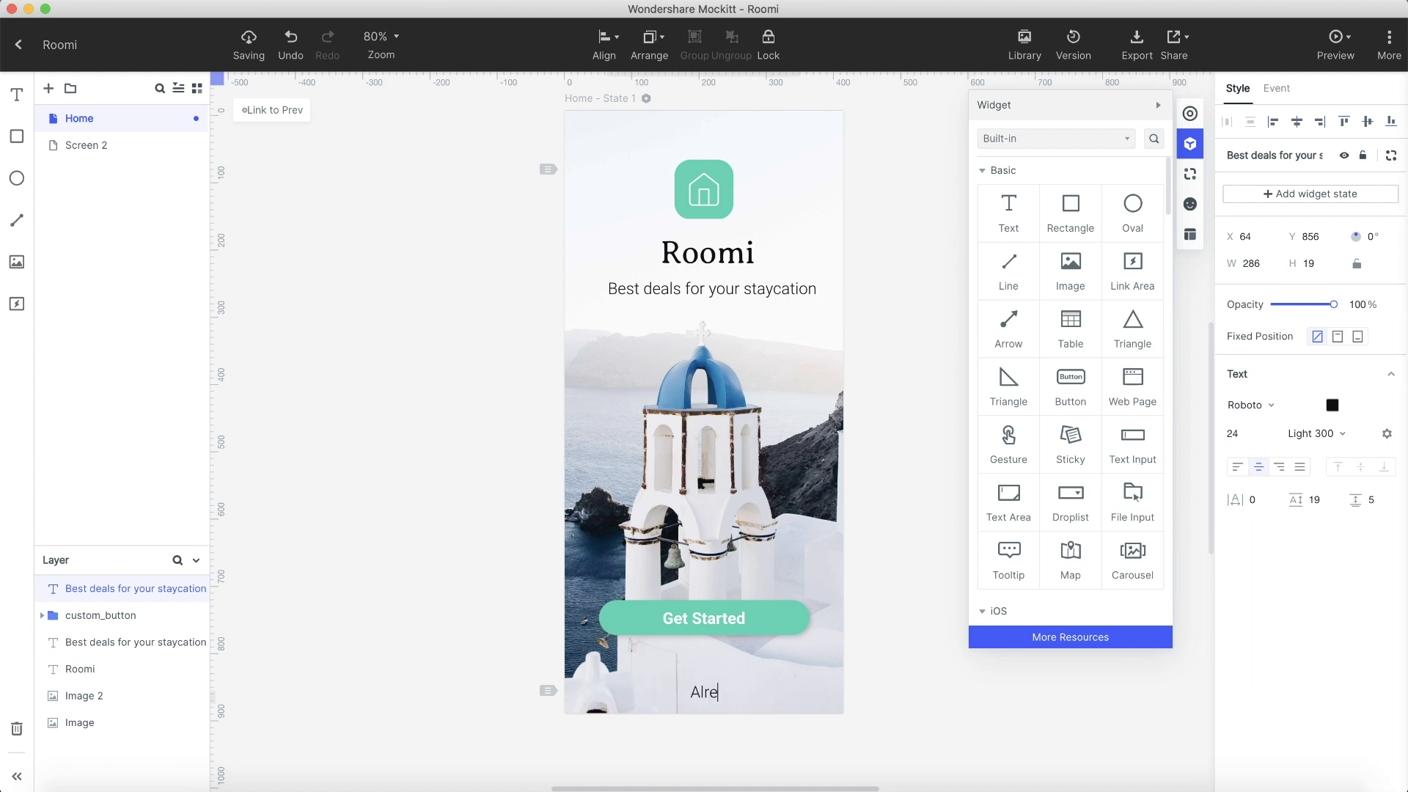
pyautogui.write('ady have')
pyautogui.write(' account? Logi')
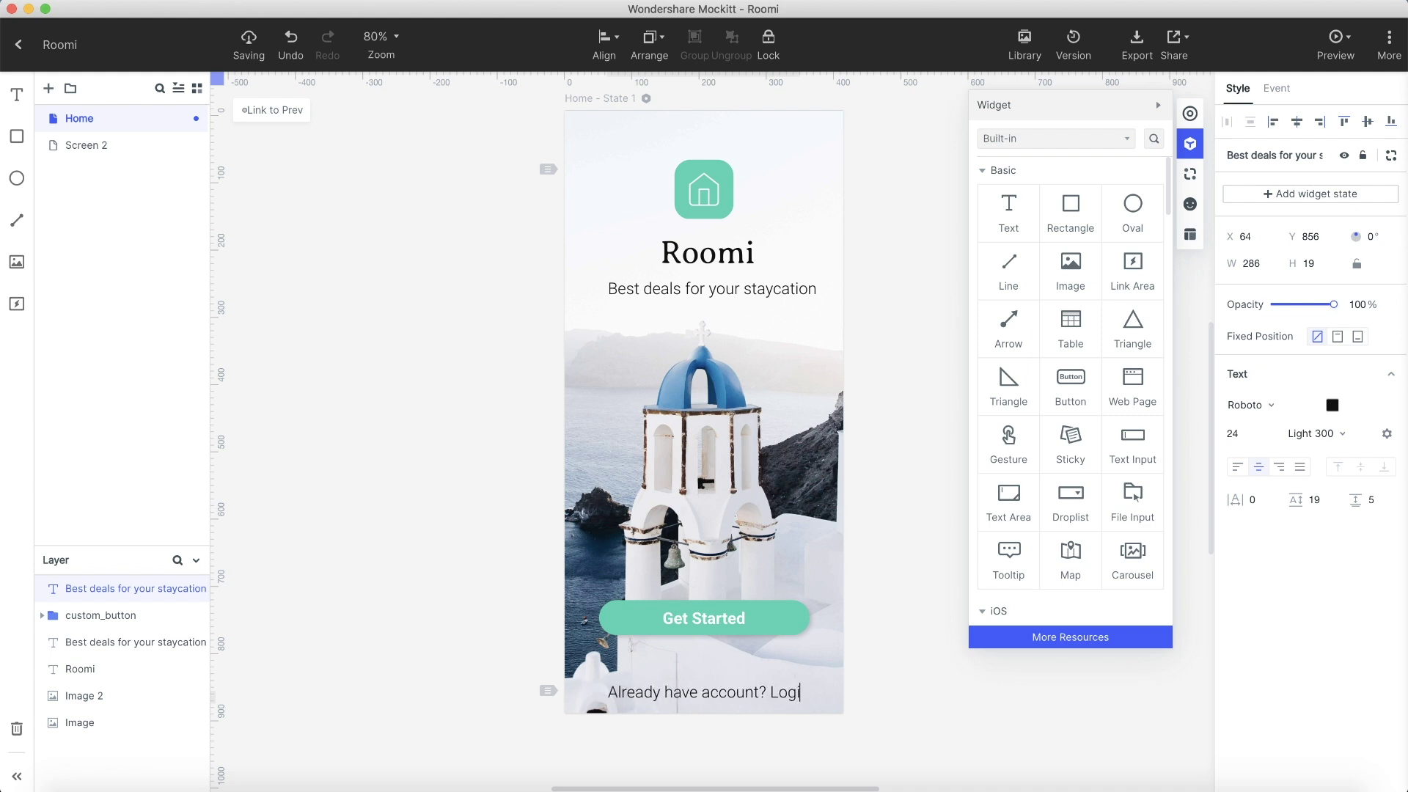
pyautogui.write('n')
pyautogui.hotkey('shift', 'alt', 'Left')
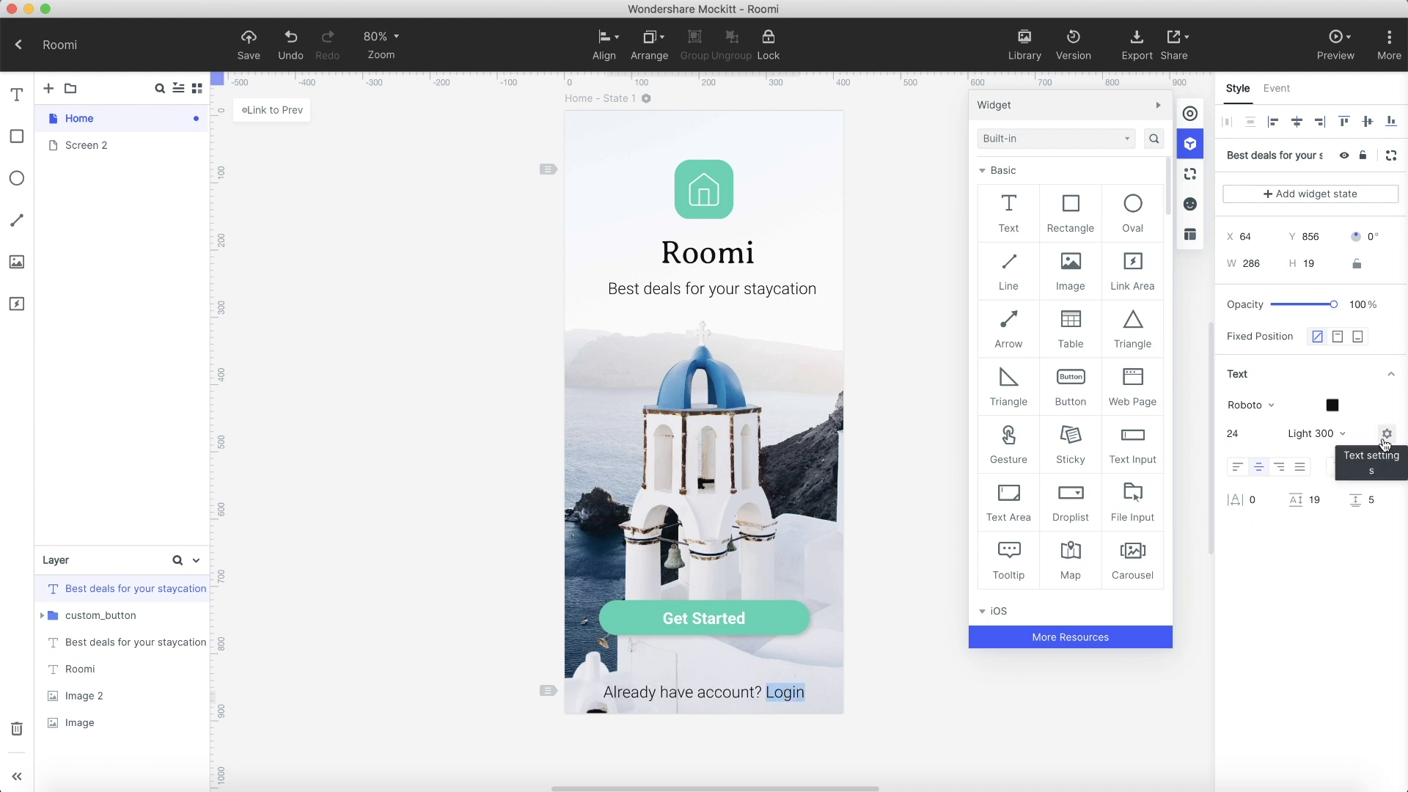
pyautogui.click(1387, 433)
pyautogui.click(1020, 728)
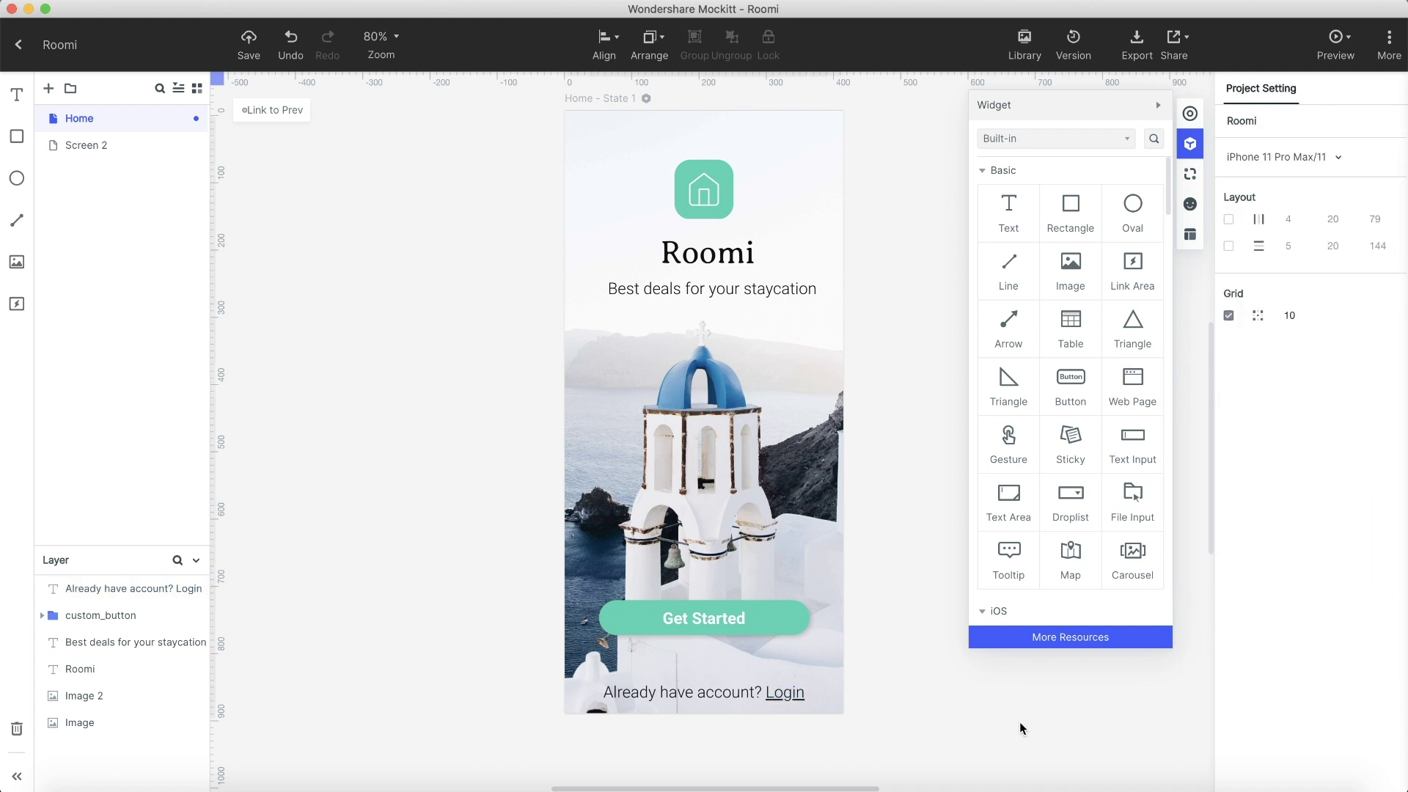
# Add a new screen named Onboarding and delete its default Status Bar, Tab Bar and Rect.
pyautogui.click(53, 94)
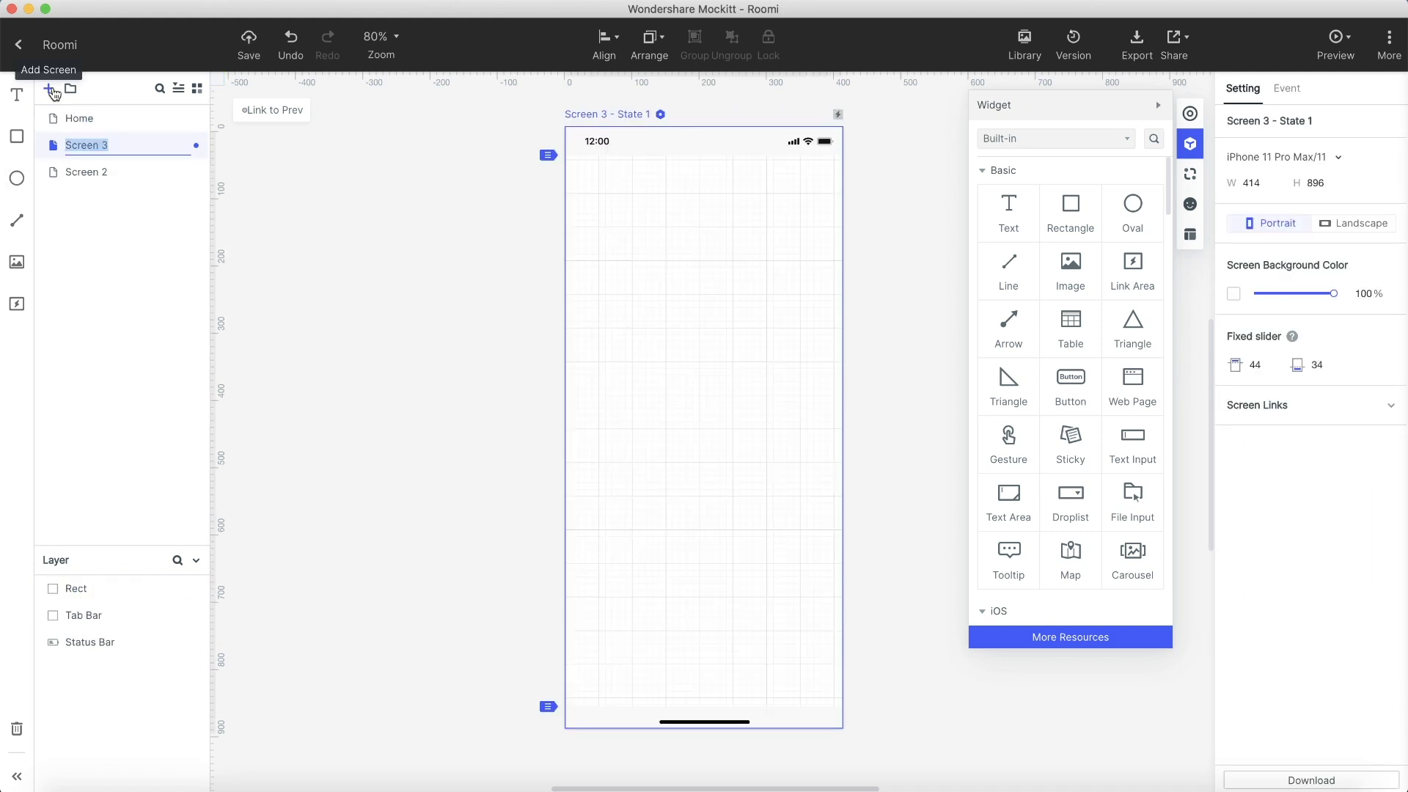
pyautogui.write('Onboarding')
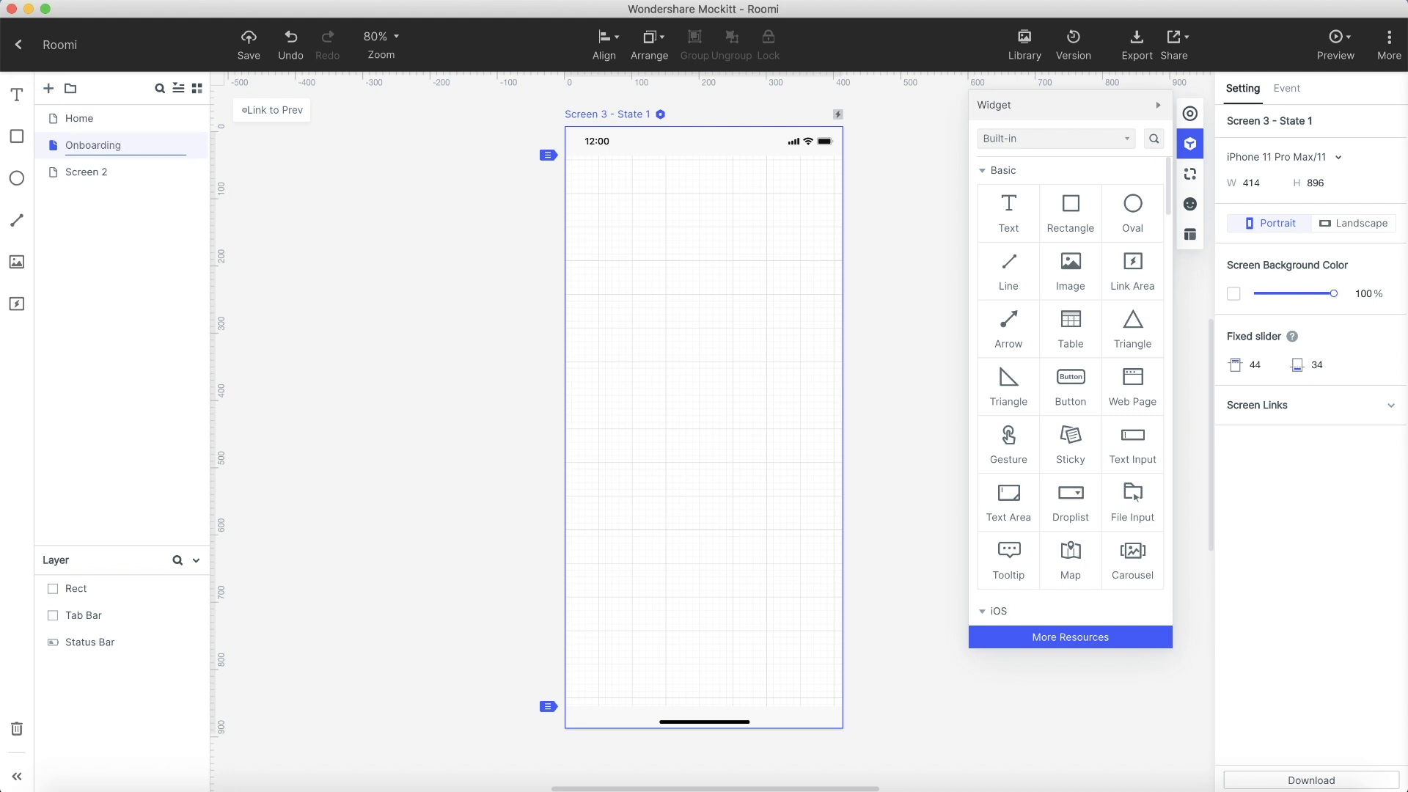
pyautogui.press('Return')
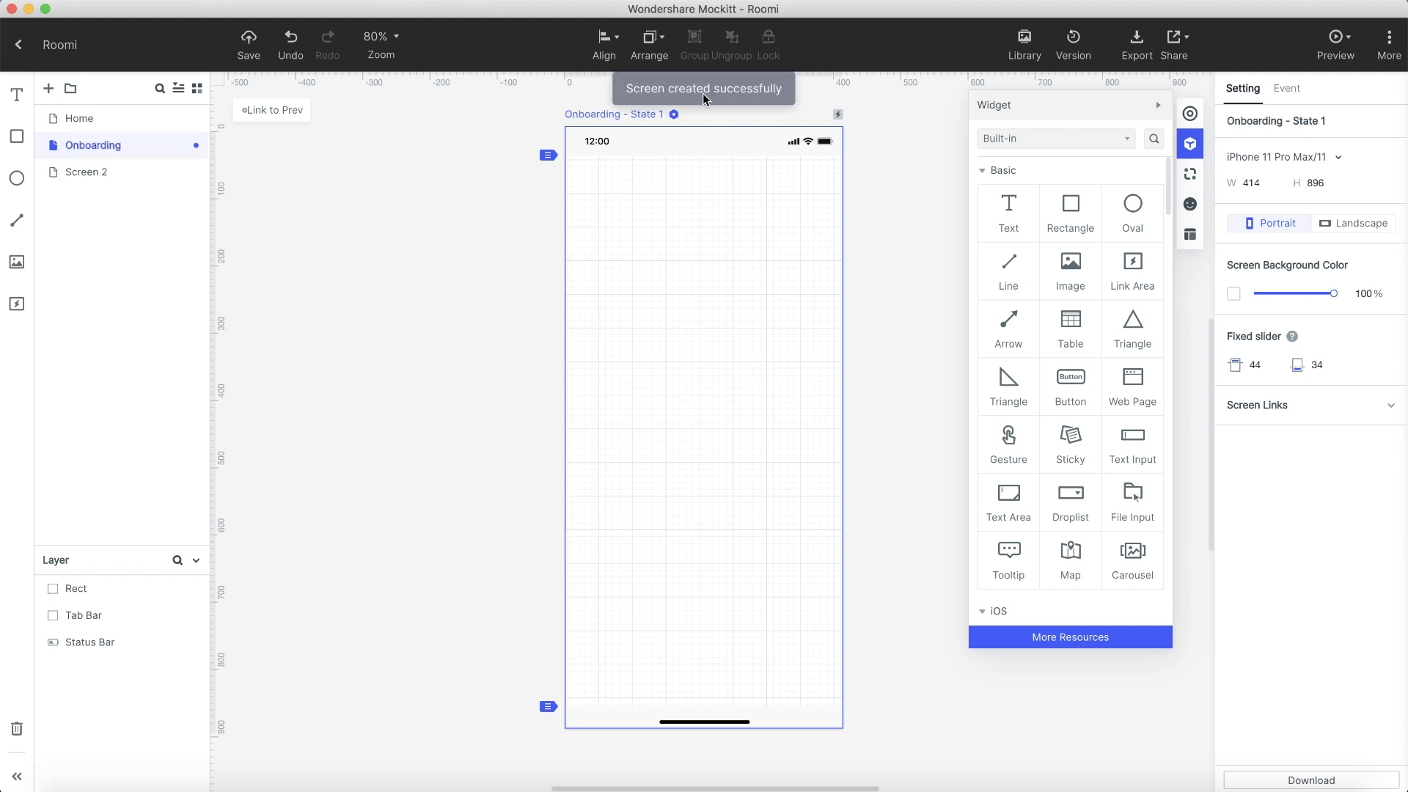
pyautogui.moveTo(704, 94); pyautogui.dragTo(721, 726)
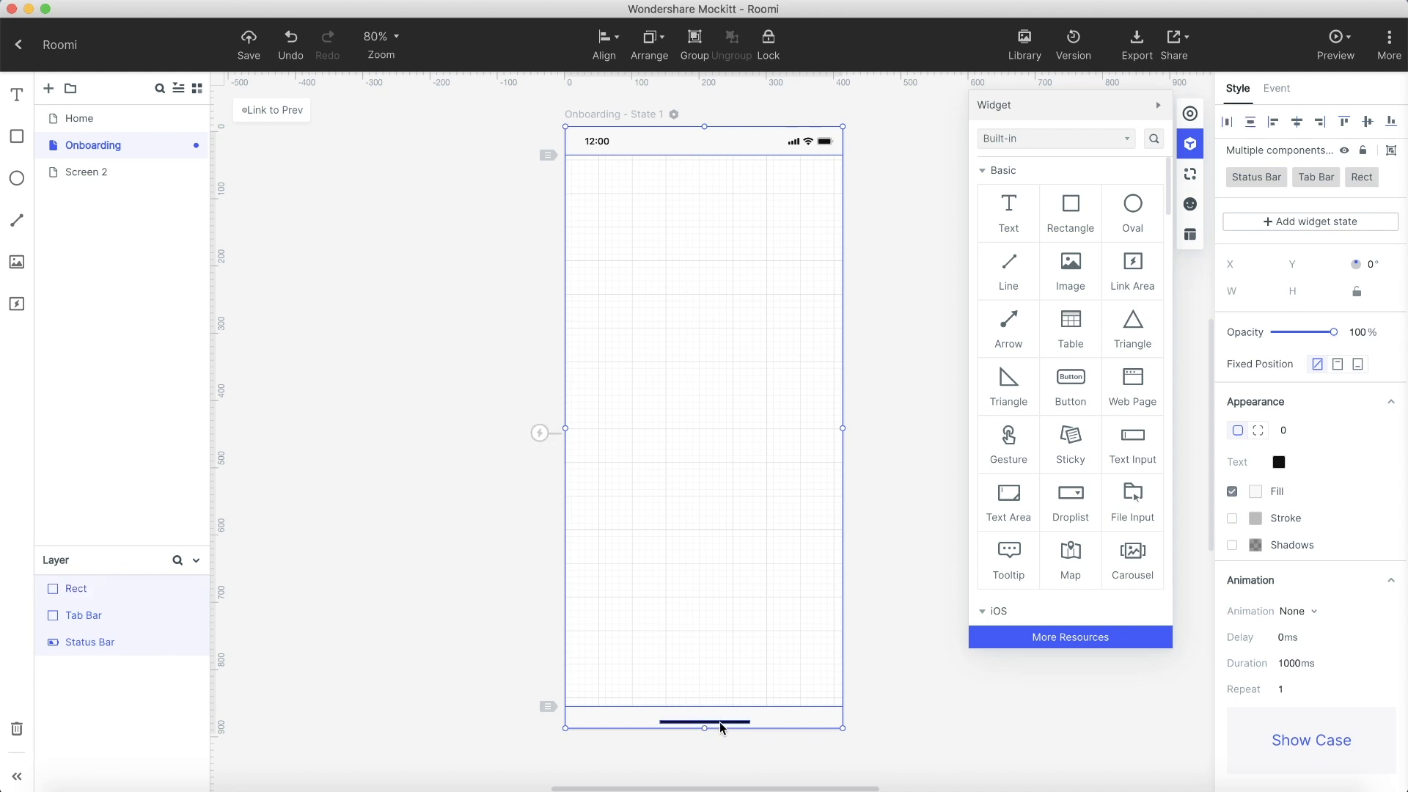
pyautogui.press('Delete')
# Place a white rectangle covering the whole Onboarding screen and lock it as background.
pyautogui.moveTo(1070, 214)
pyautogui.mouseDown()
pyautogui.moveTo(671, 245)
pyautogui.moveTo(643, 169)
pyautogui.moveTo(843, 729)
pyautogui.mouseUp()
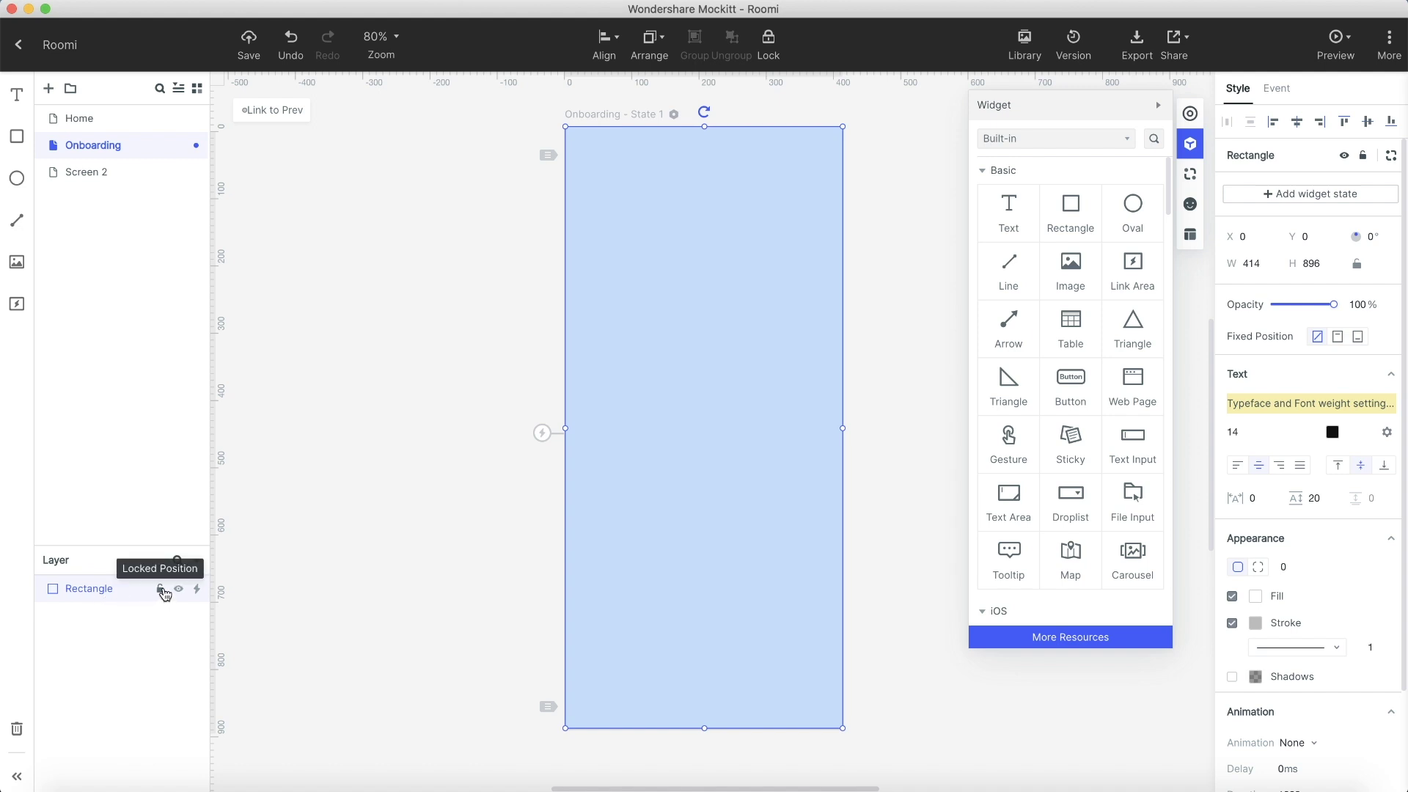
pyautogui.click(162, 590)
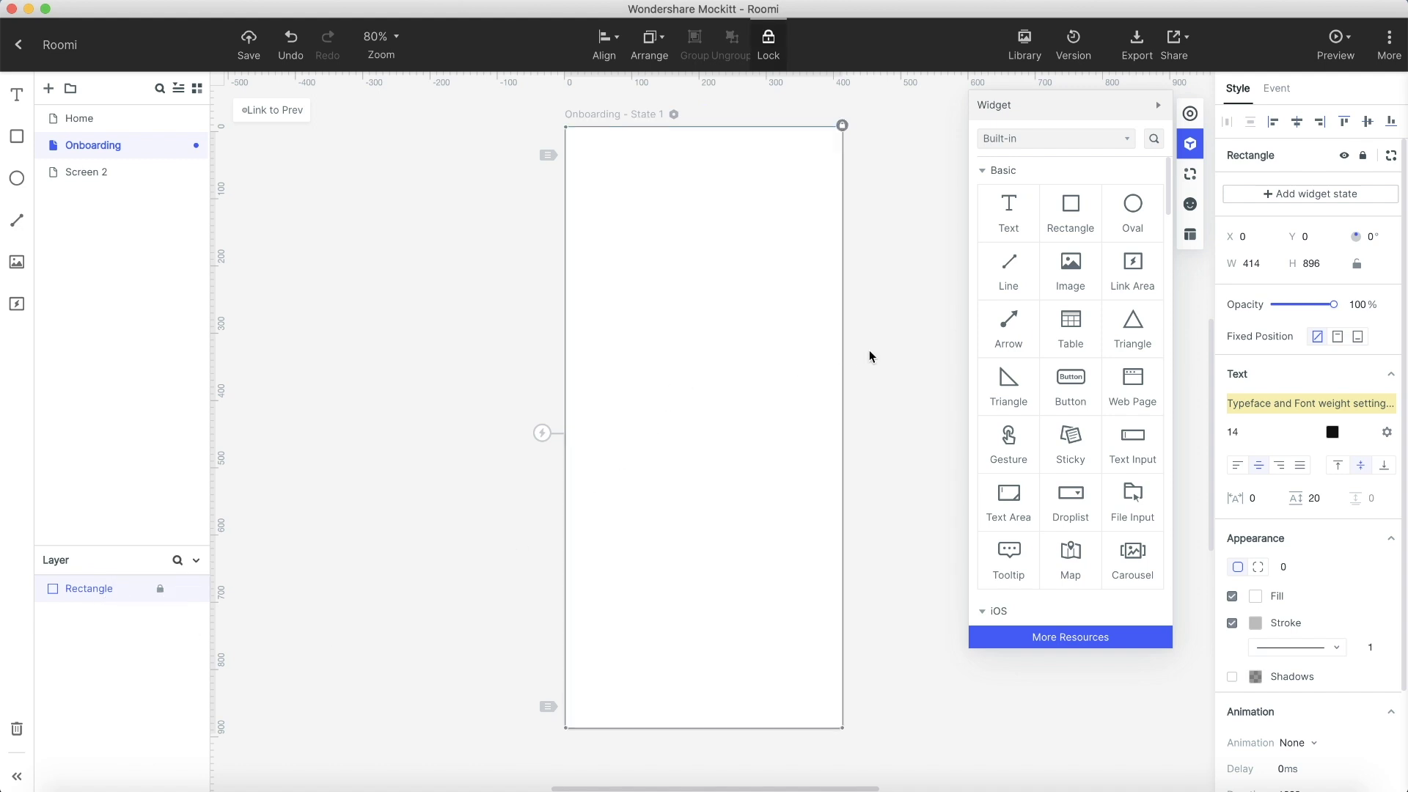
pyautogui.click(875, 352)
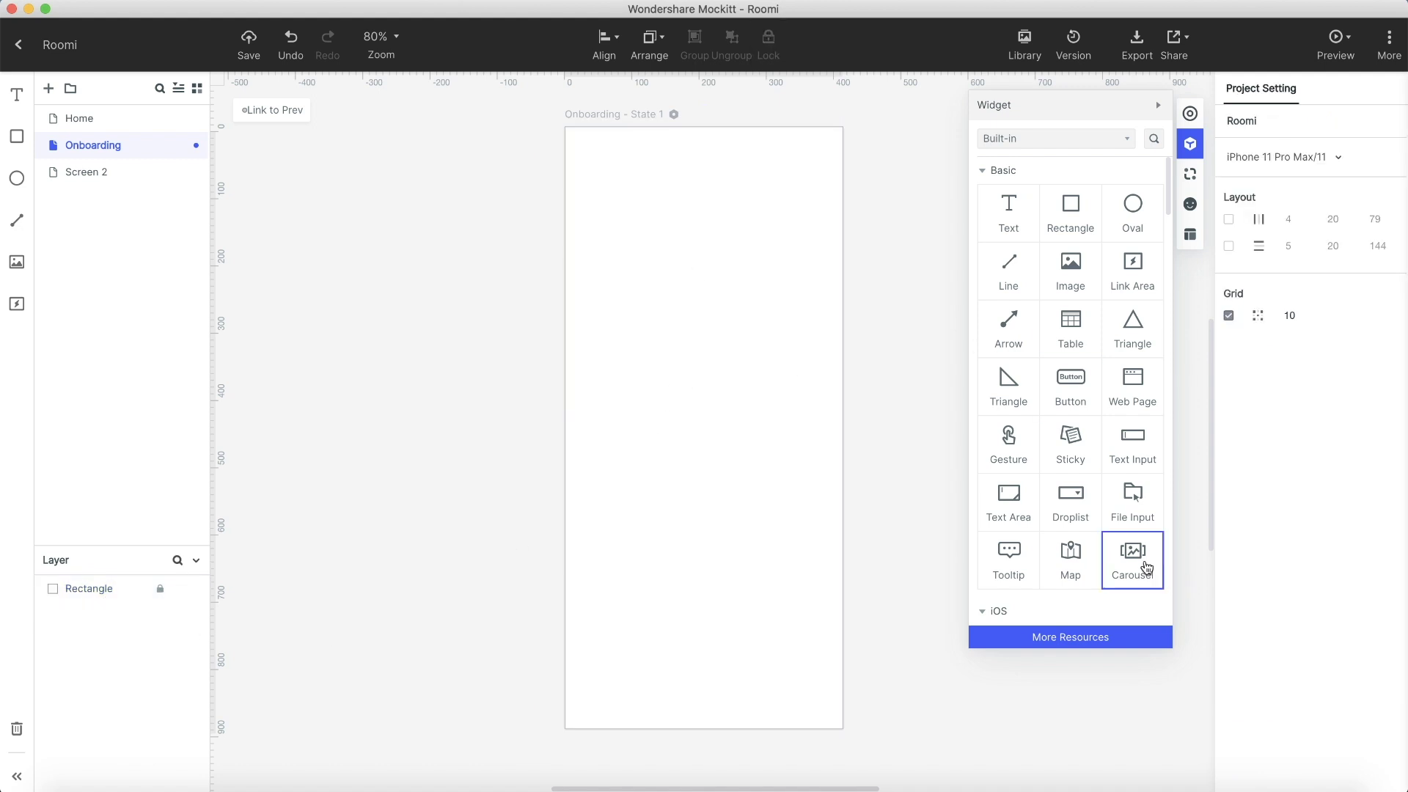
# Add a full-width carousel at X 0, Y 84 near the top of Onboarding.
pyautogui.moveTo(1145, 567); pyautogui.dragTo(720, 259)
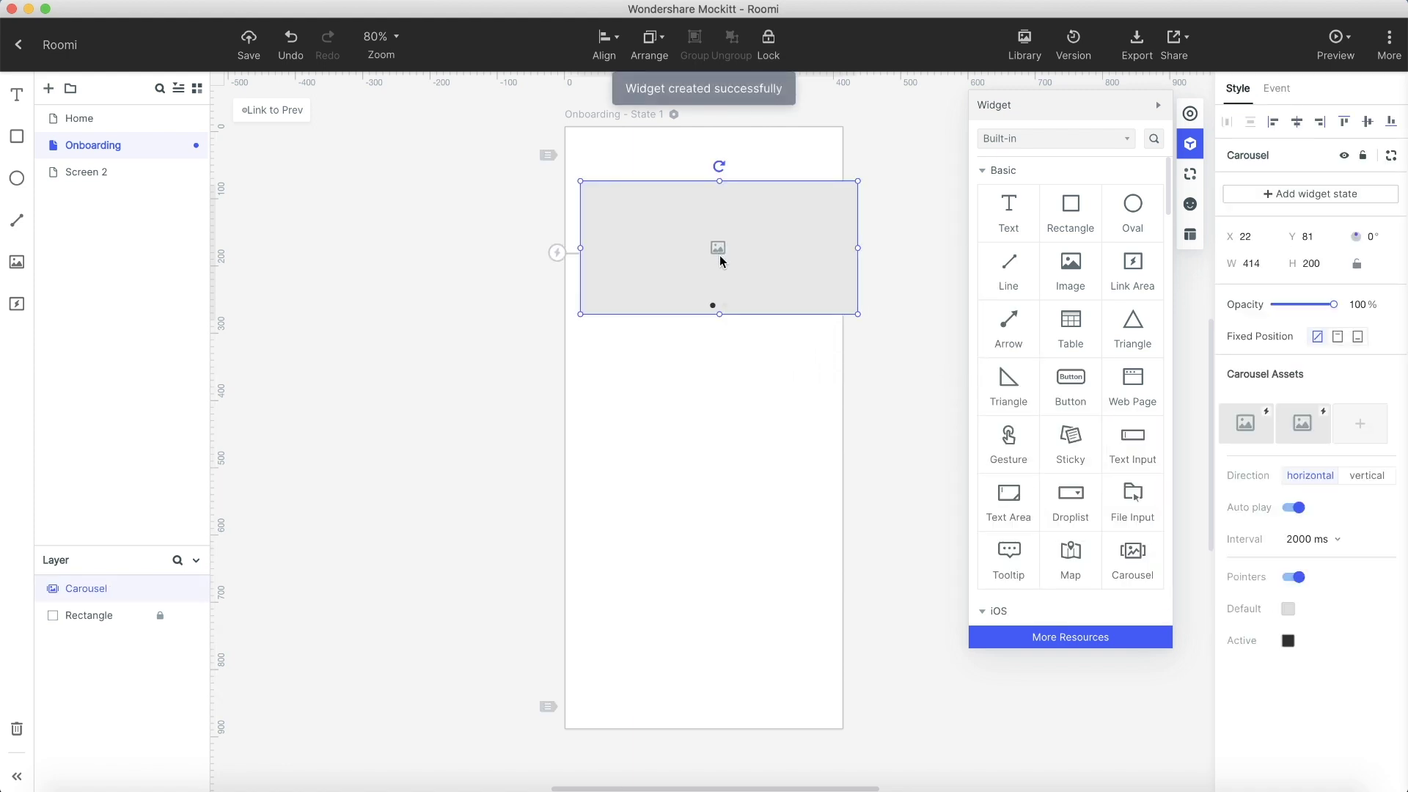
pyautogui.moveTo(745, 260); pyautogui.dragTo(730, 228)
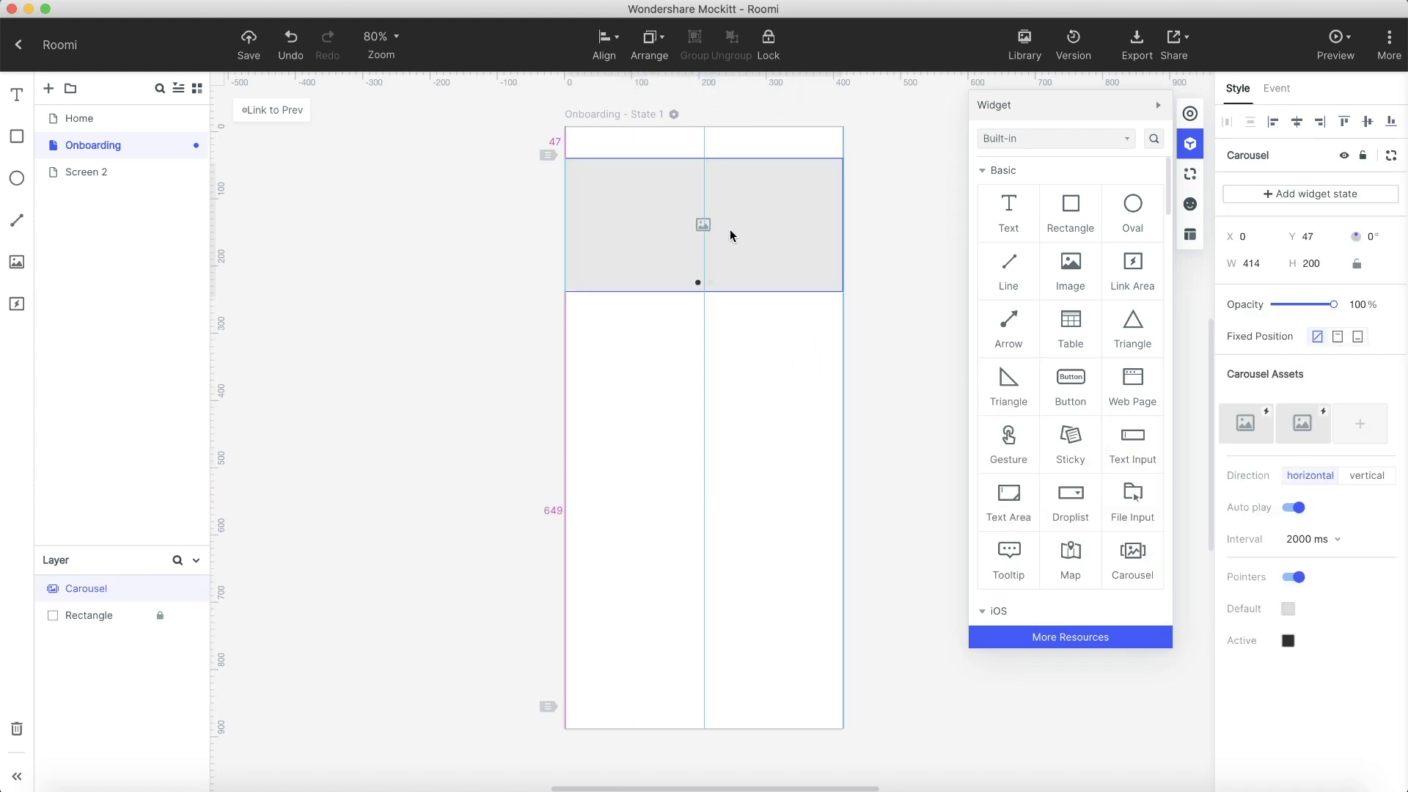
pyautogui.moveTo(730, 230); pyautogui.dragTo(730, 255)
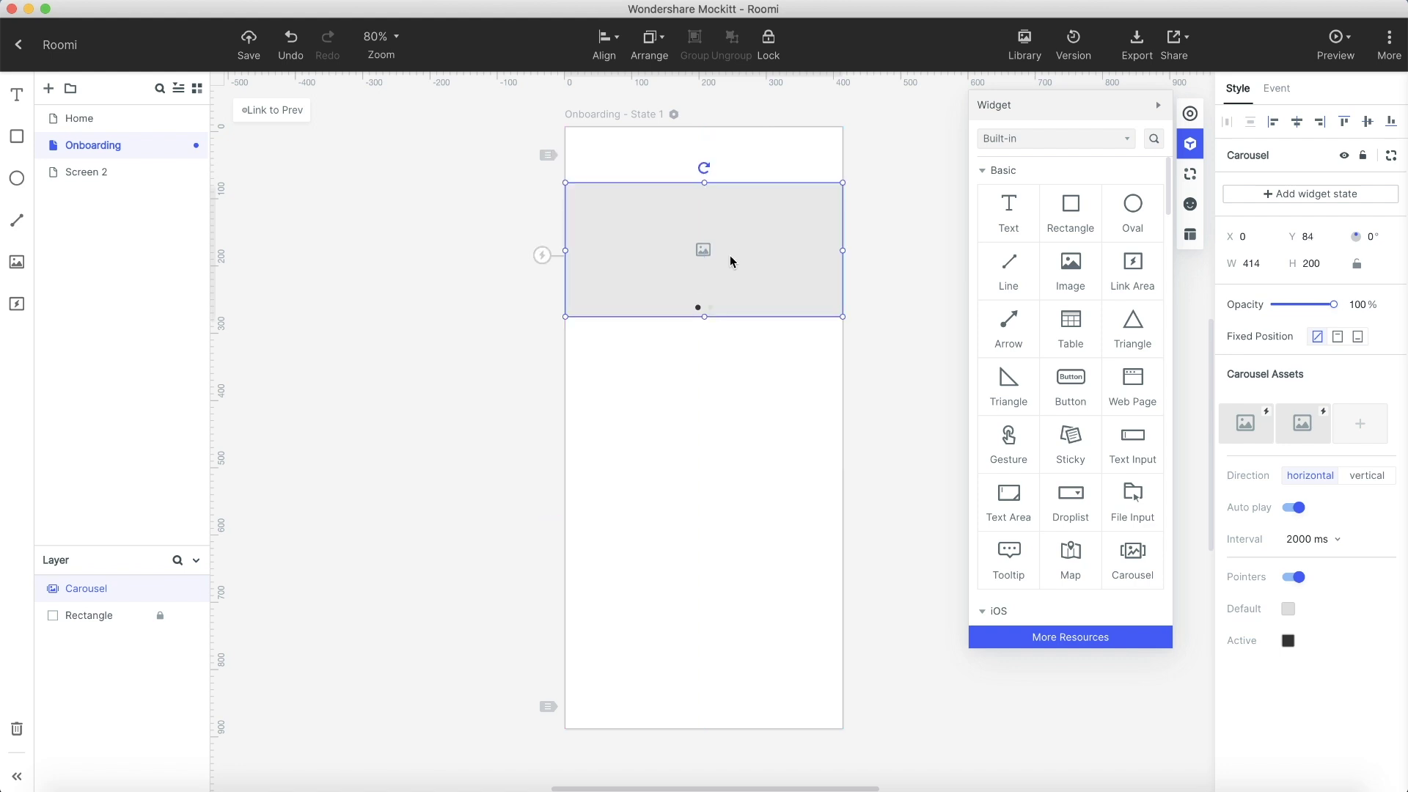
pyautogui.moveTo(1245, 423)
pyautogui.click(1264, 441)
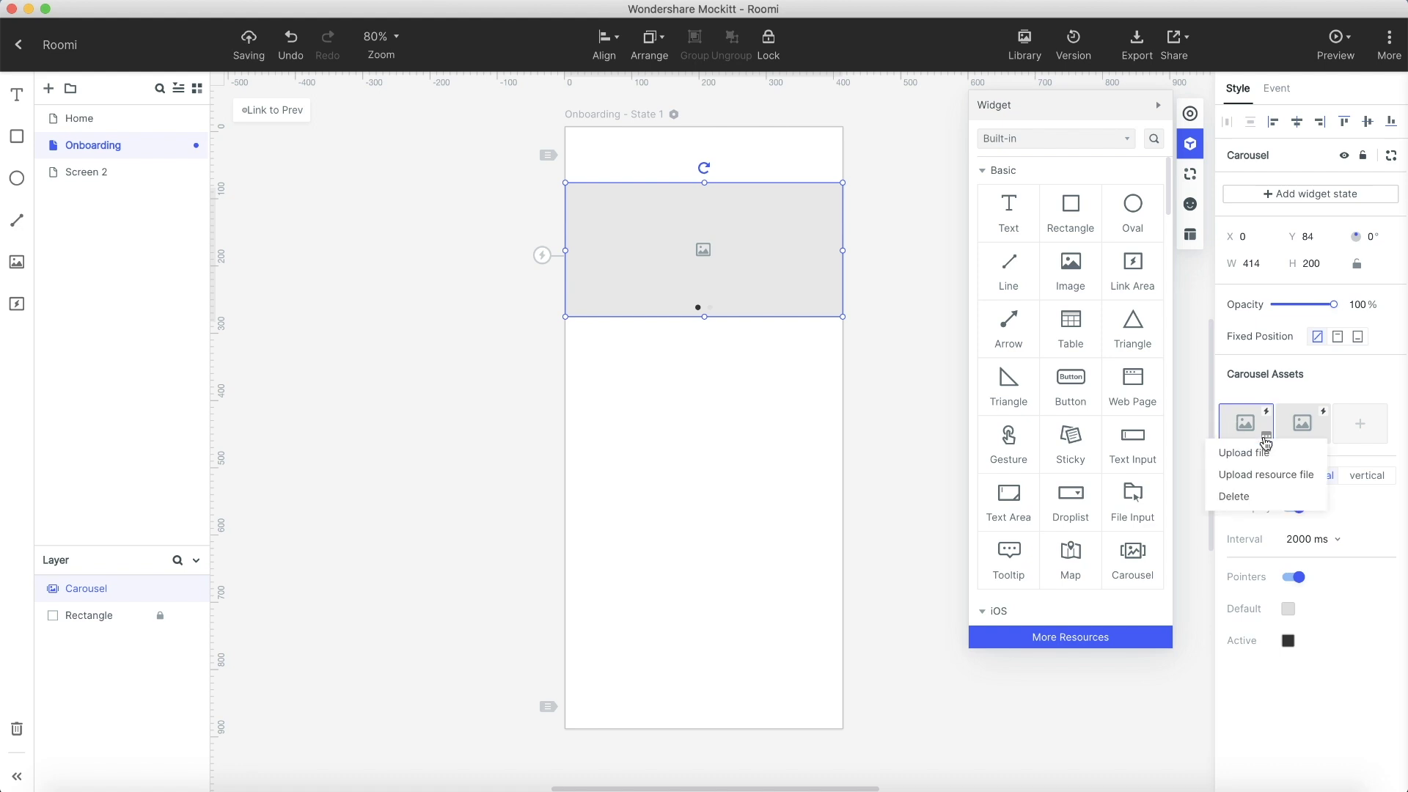
# Upload onboarding1.png and onboarding2.png as the carousel slides and stretch it to about 414 by 272.
pyautogui.click(1244, 452)
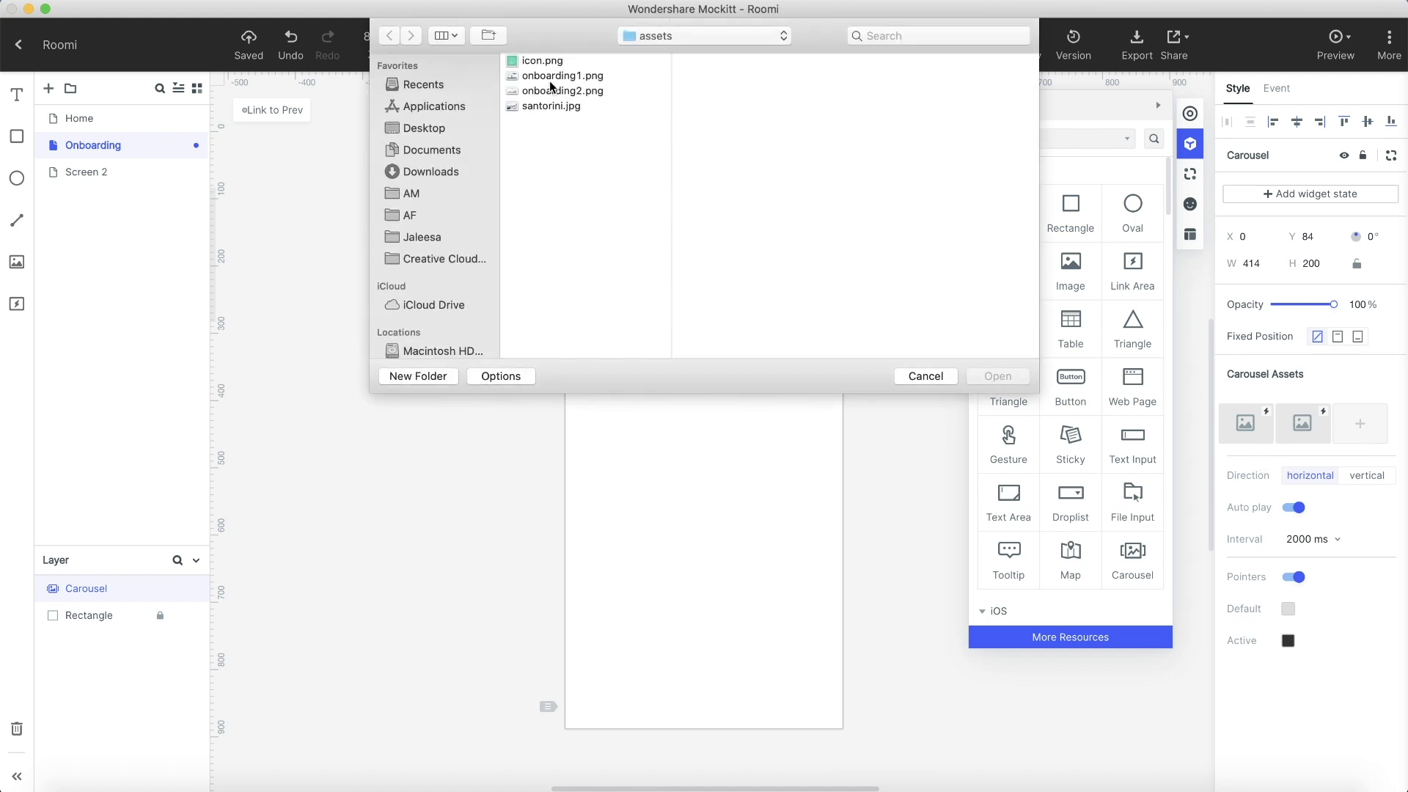
pyautogui.click(554, 76)
pyautogui.click(989, 376)
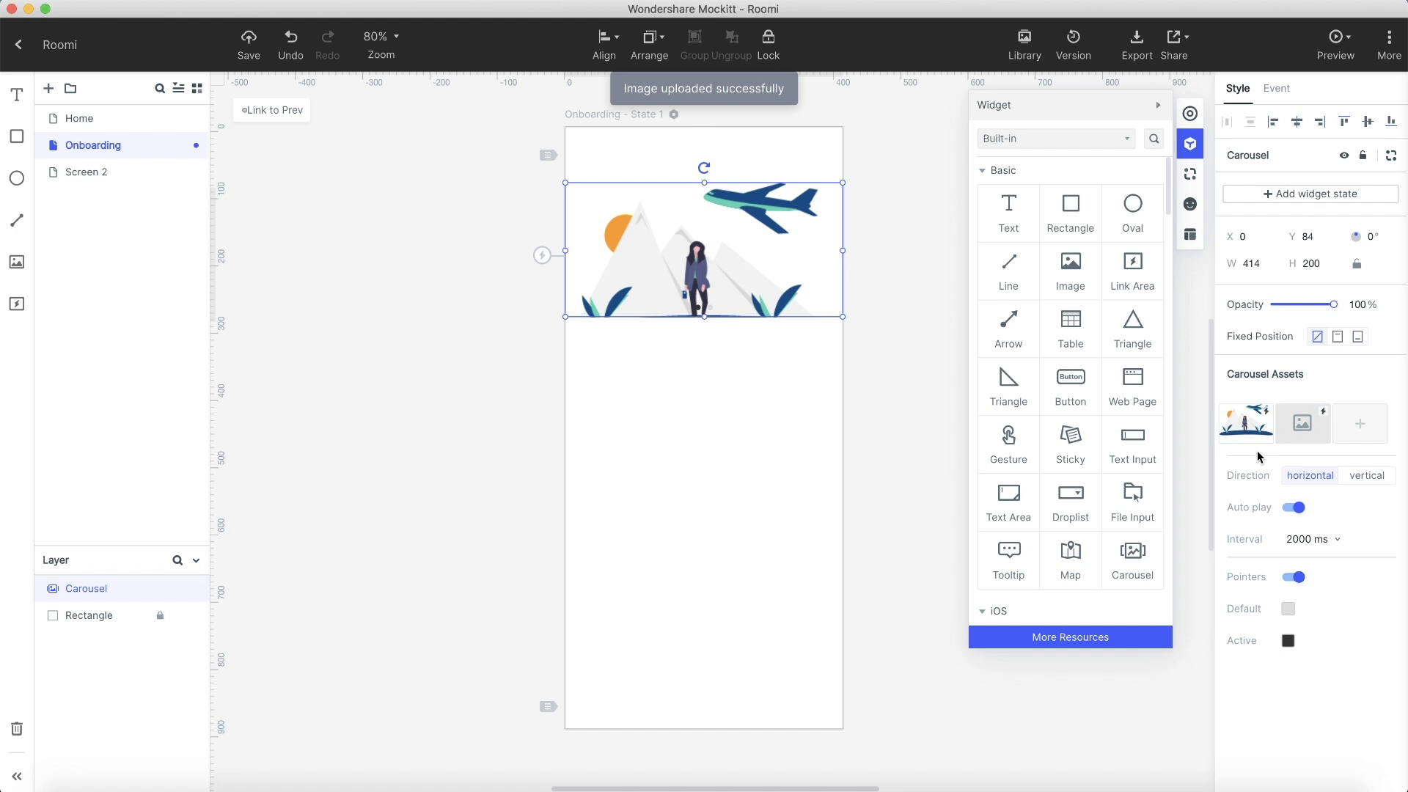
pyautogui.click(1323, 437)
pyautogui.click(1313, 460)
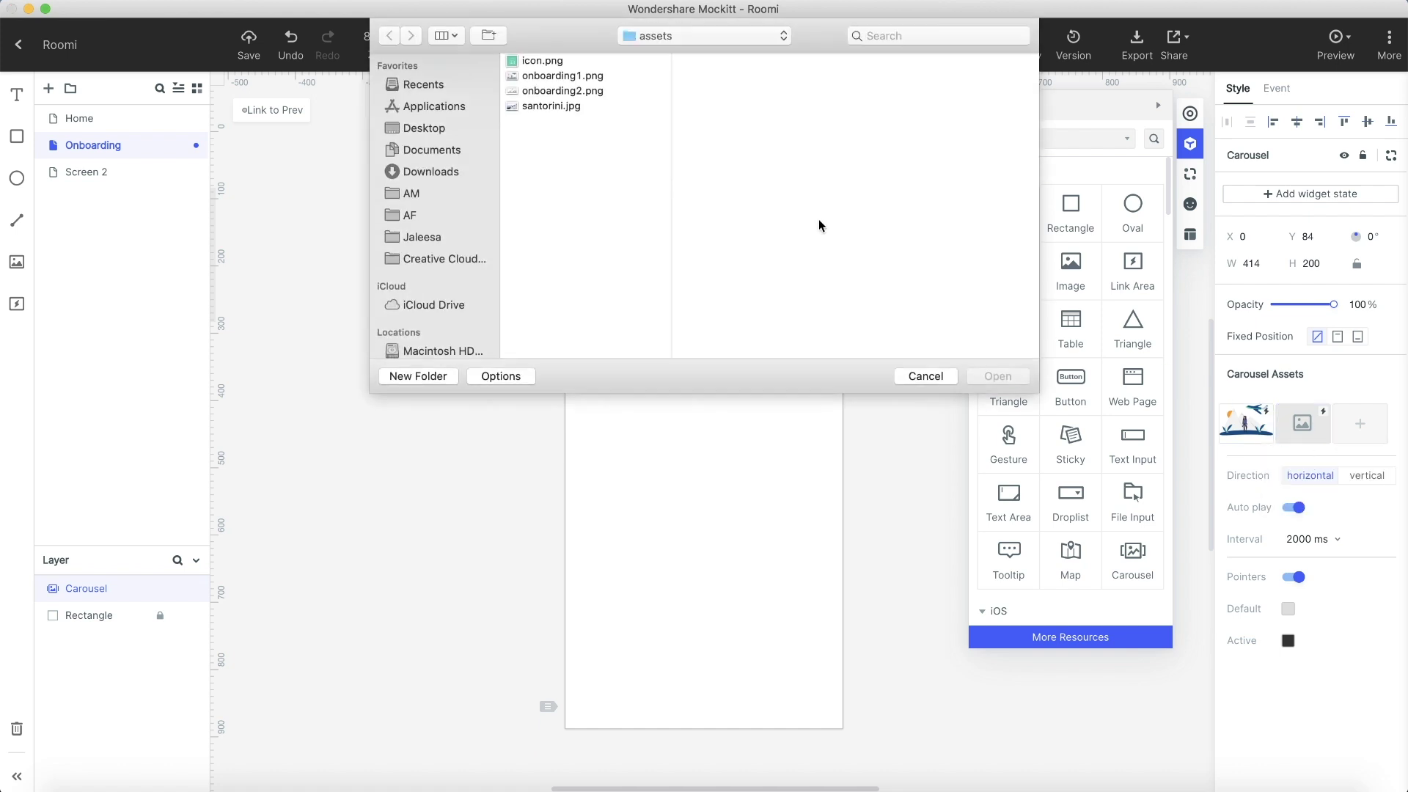
pyautogui.click(572, 92)
pyautogui.click(1016, 383)
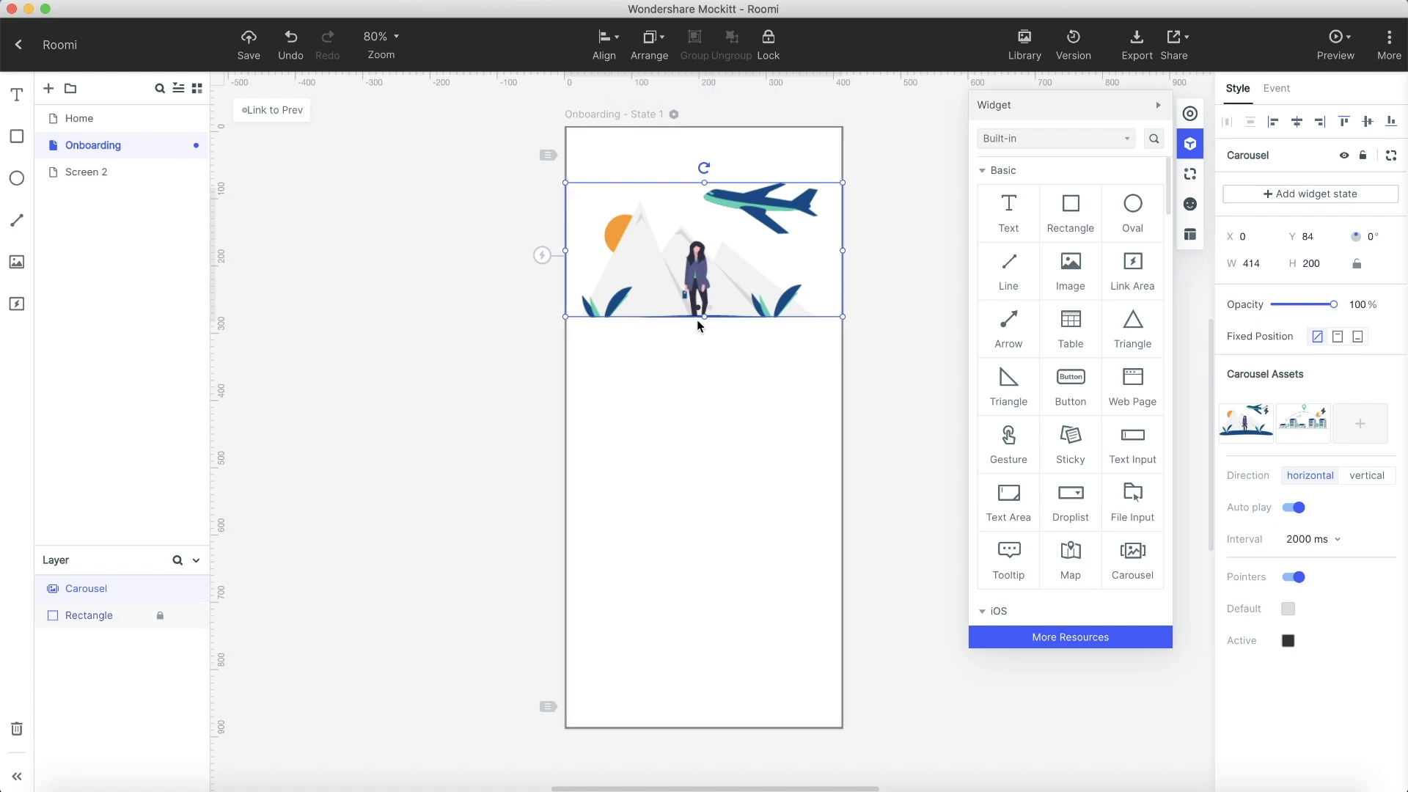
pyautogui.moveTo(704, 315); pyautogui.dragTo(702, 366)
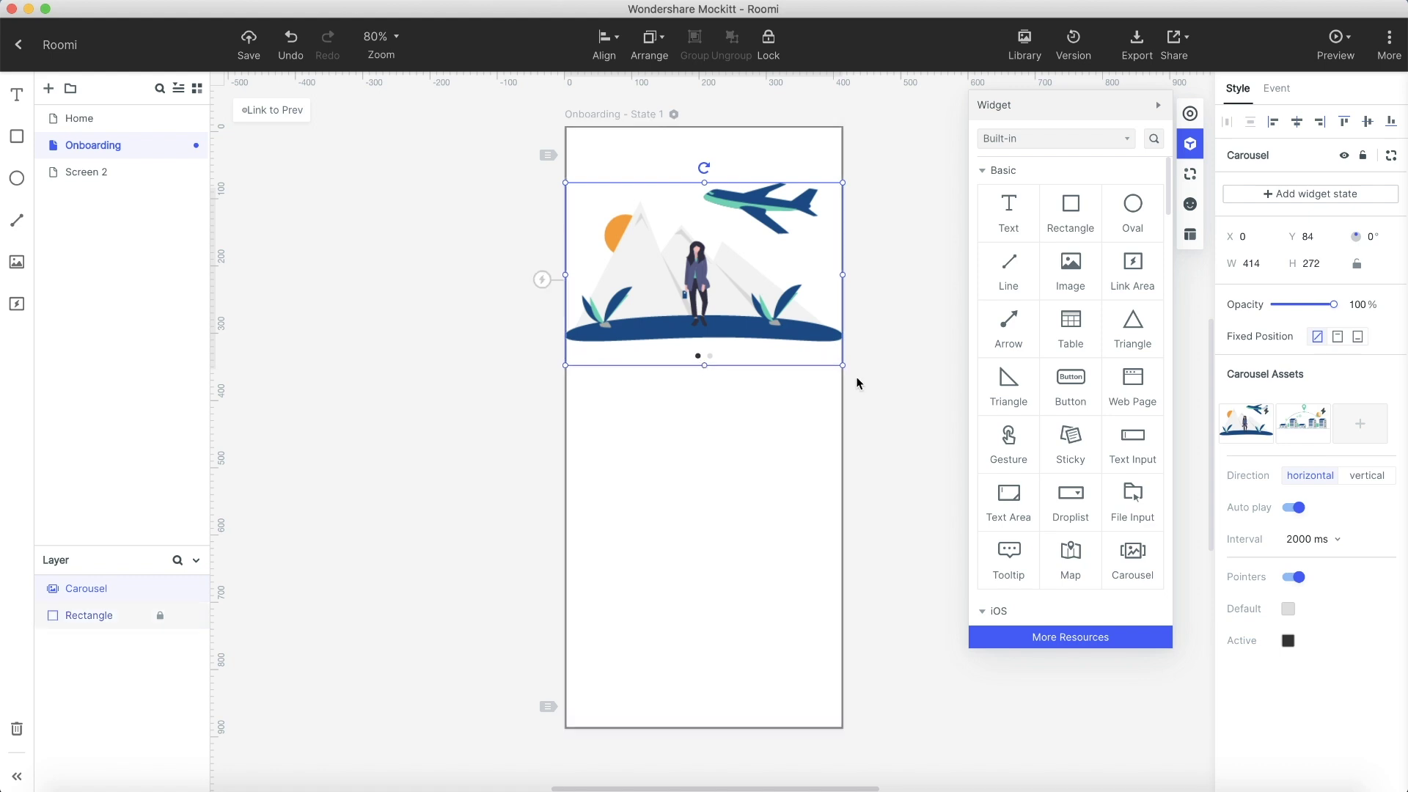
# Set the carousel's active slide indicator colour to green.
pyautogui.click(1288, 643)
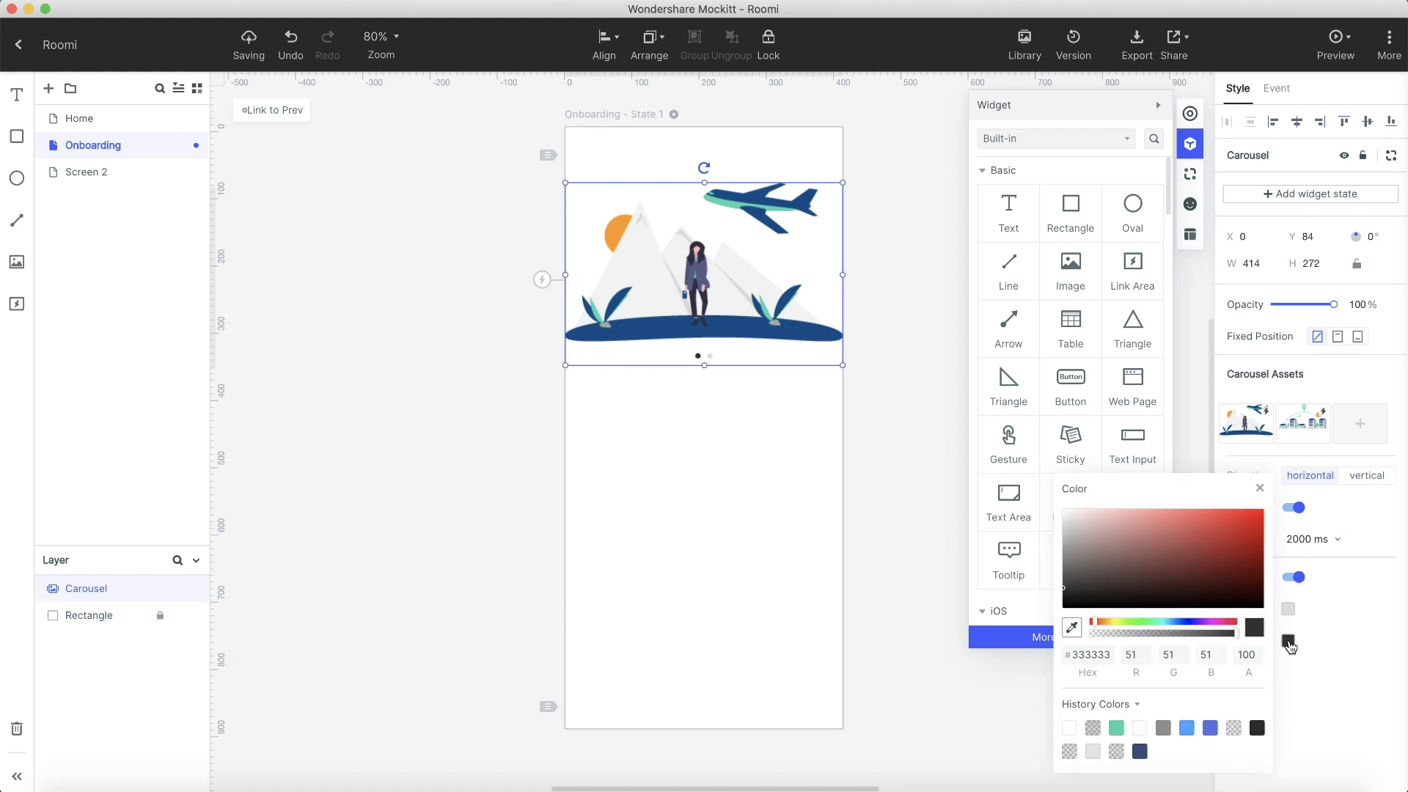
pyautogui.click(1117, 729)
pyautogui.press('Escape')
# Preview the Onboarding carousel sliding, then return to the editor on the Home screen.
pyautogui.click(1335, 45)
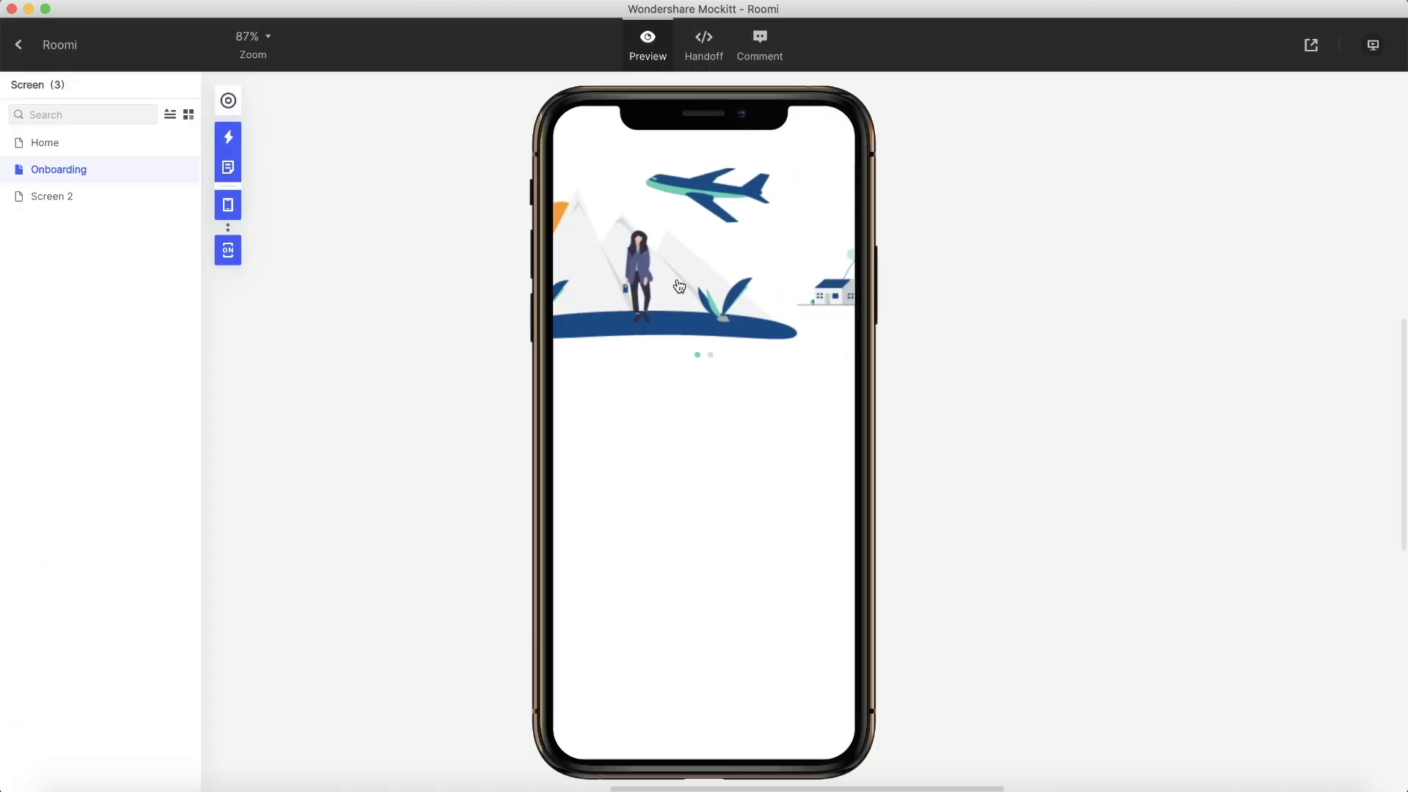
pyautogui.click(18, 44)
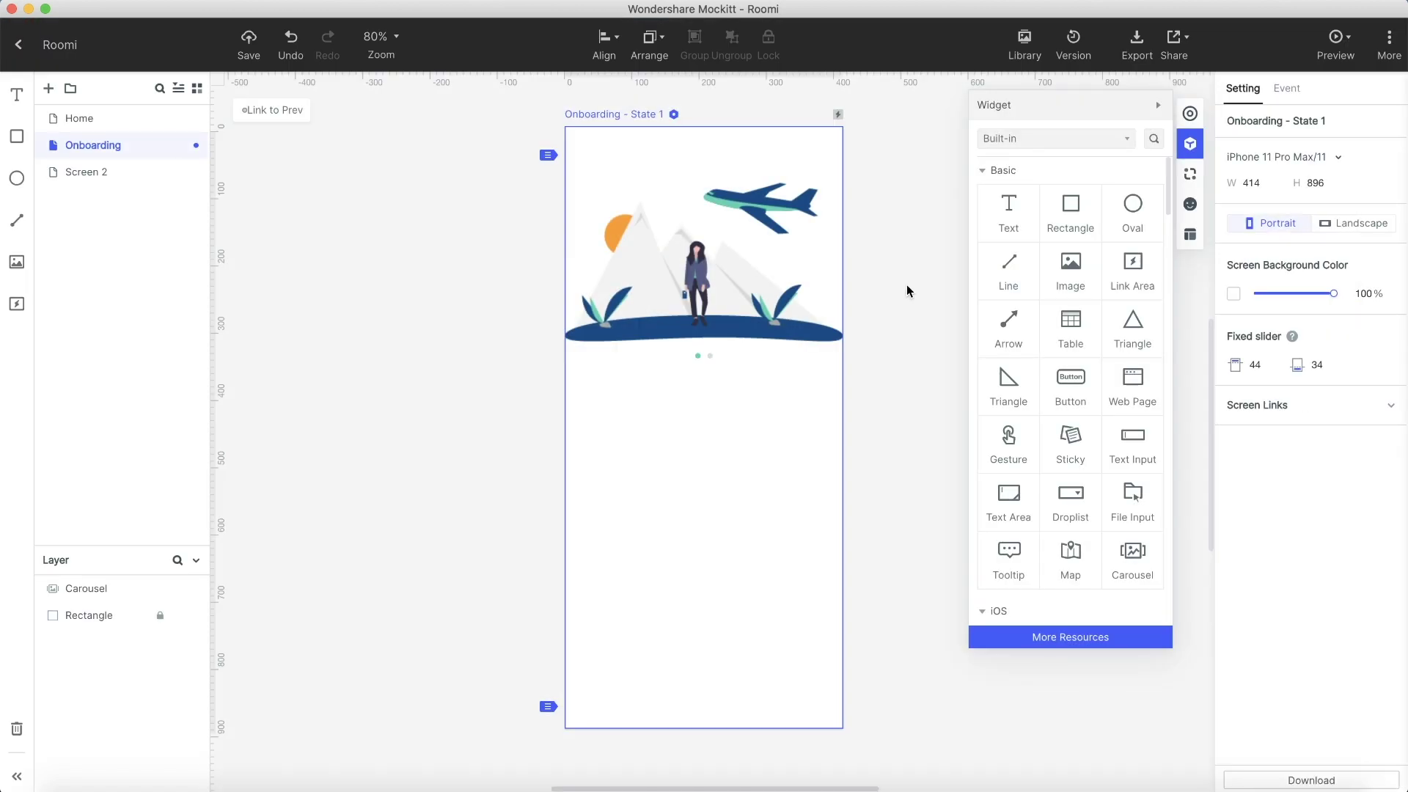
pyautogui.click(80, 118)
# Copy the Roomi title from Home onto Onboarding below the carousel as the Plan your trips heading.
pyautogui.click(724, 275)
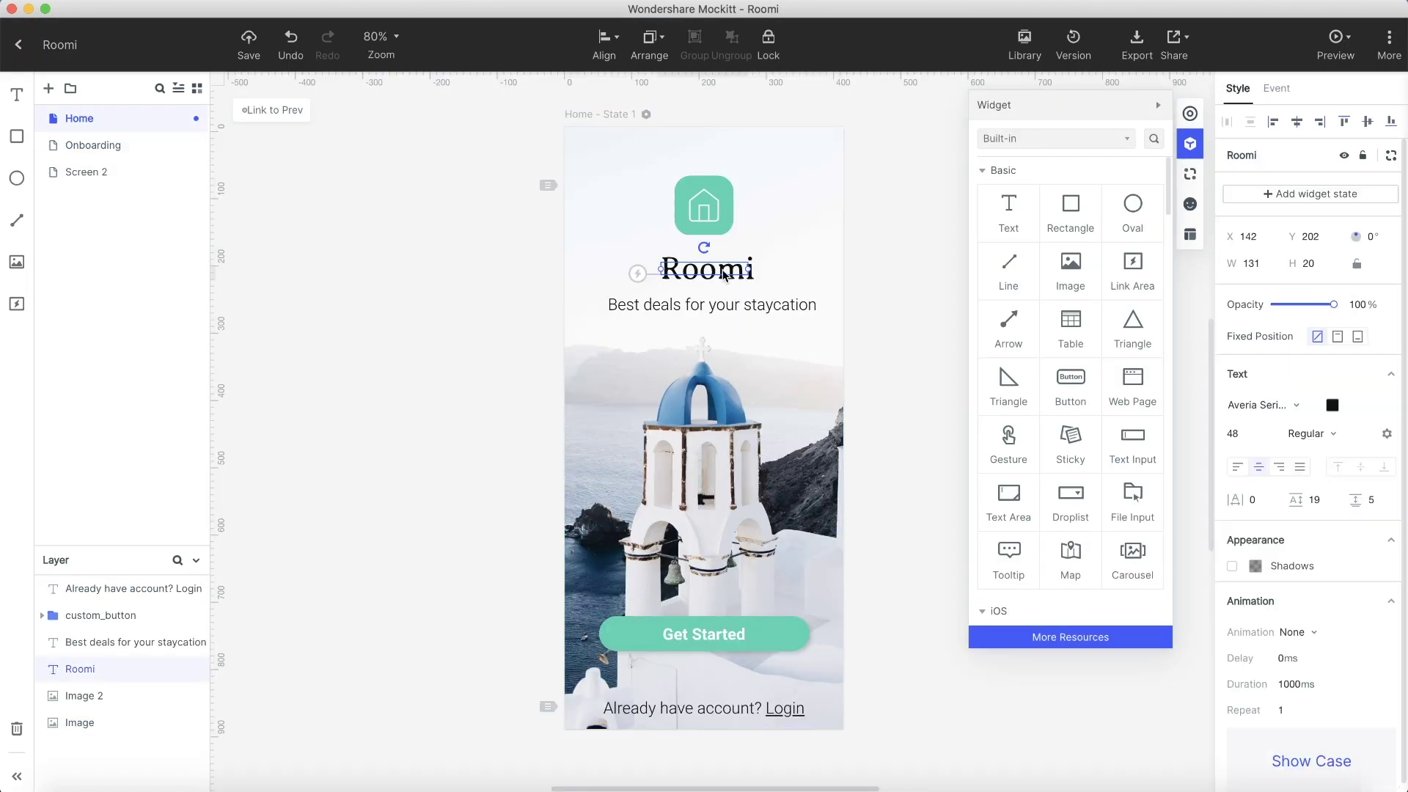
pyautogui.moveTo(122, 146)
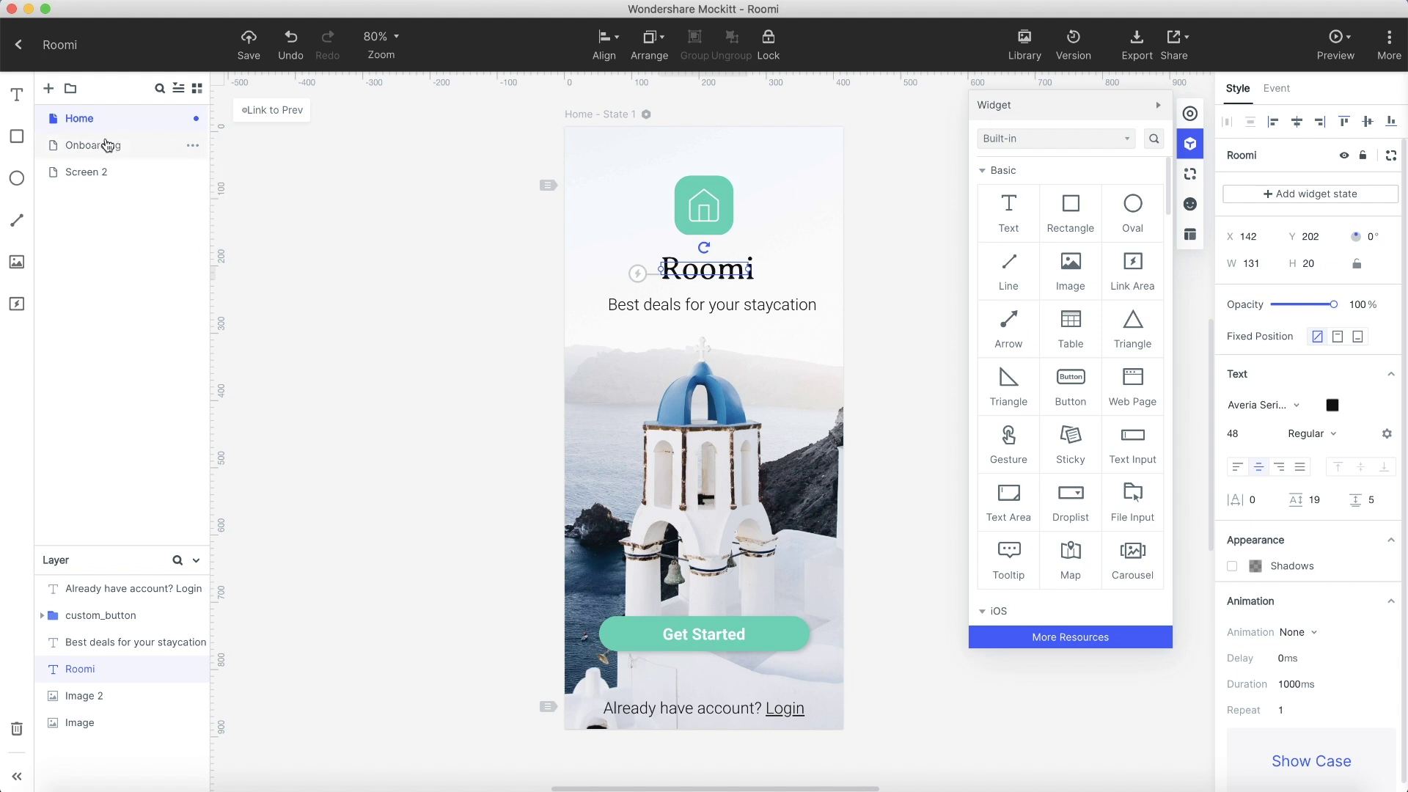
pyautogui.click(106, 146)
pyautogui.hotkey('ctrl', 'v')
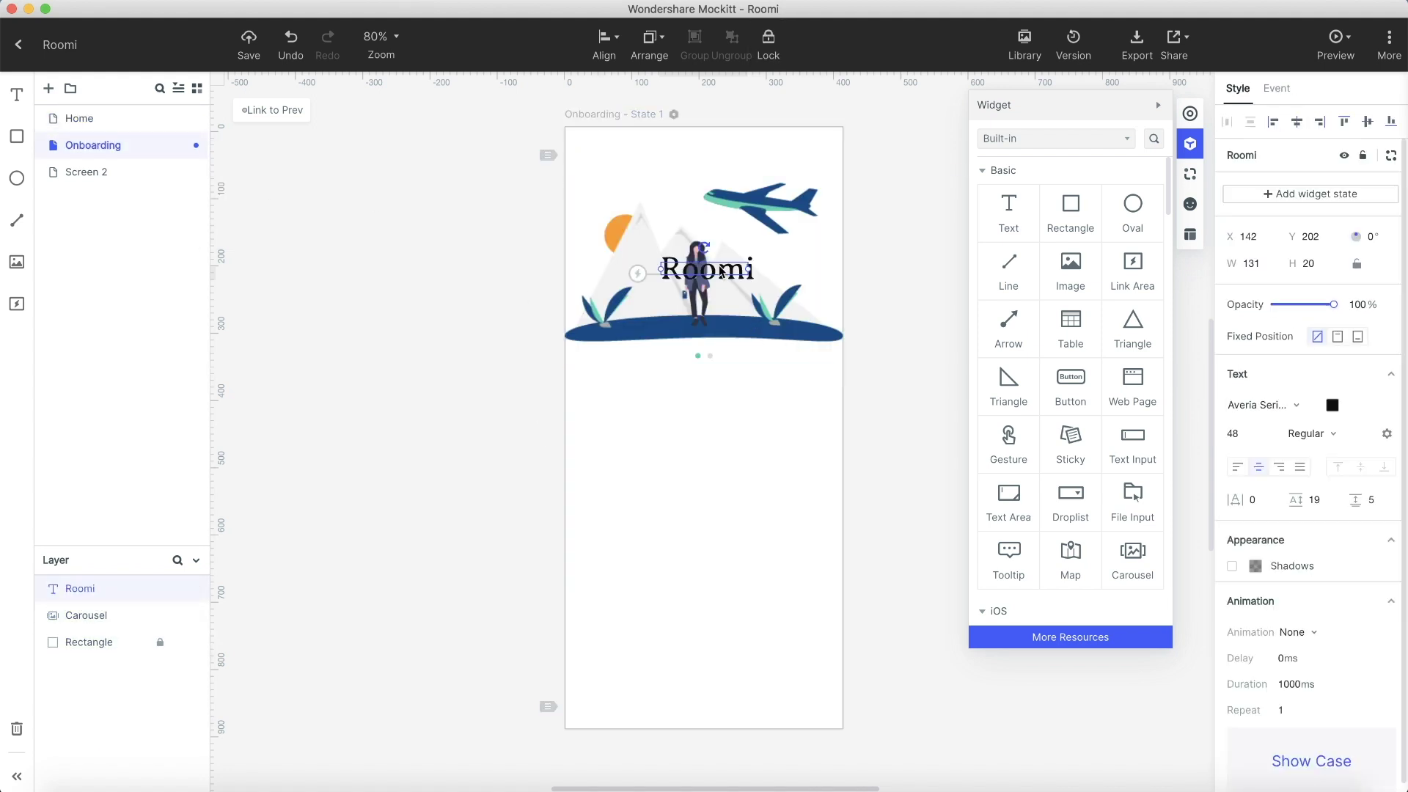
pyautogui.moveTo(723, 275); pyautogui.dragTo(663, 386)
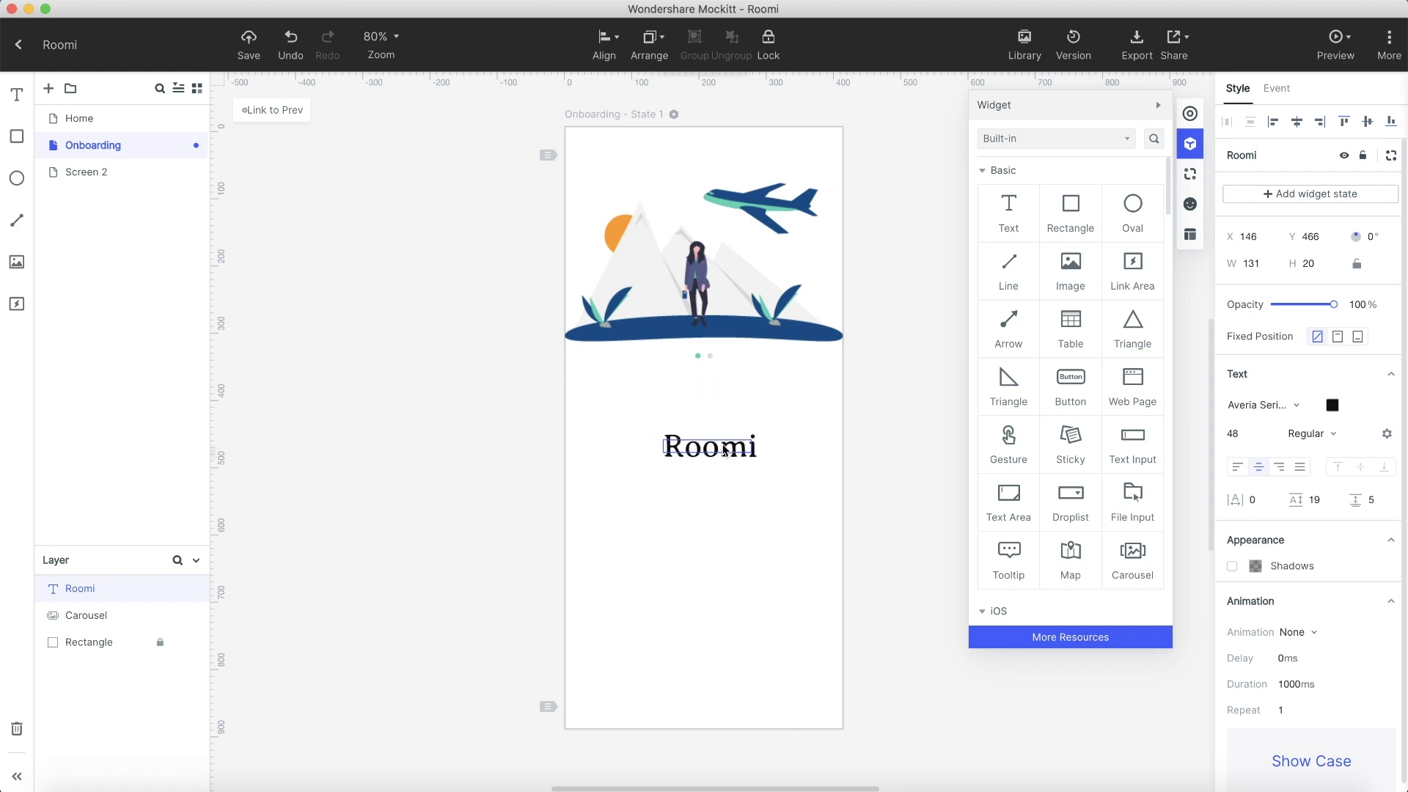
pyautogui.click(922, 384)
# Paste the tagline under the heading as a two-line hotel-booking description with line height 36.
pyautogui.hotkey('ctrl', 'v')
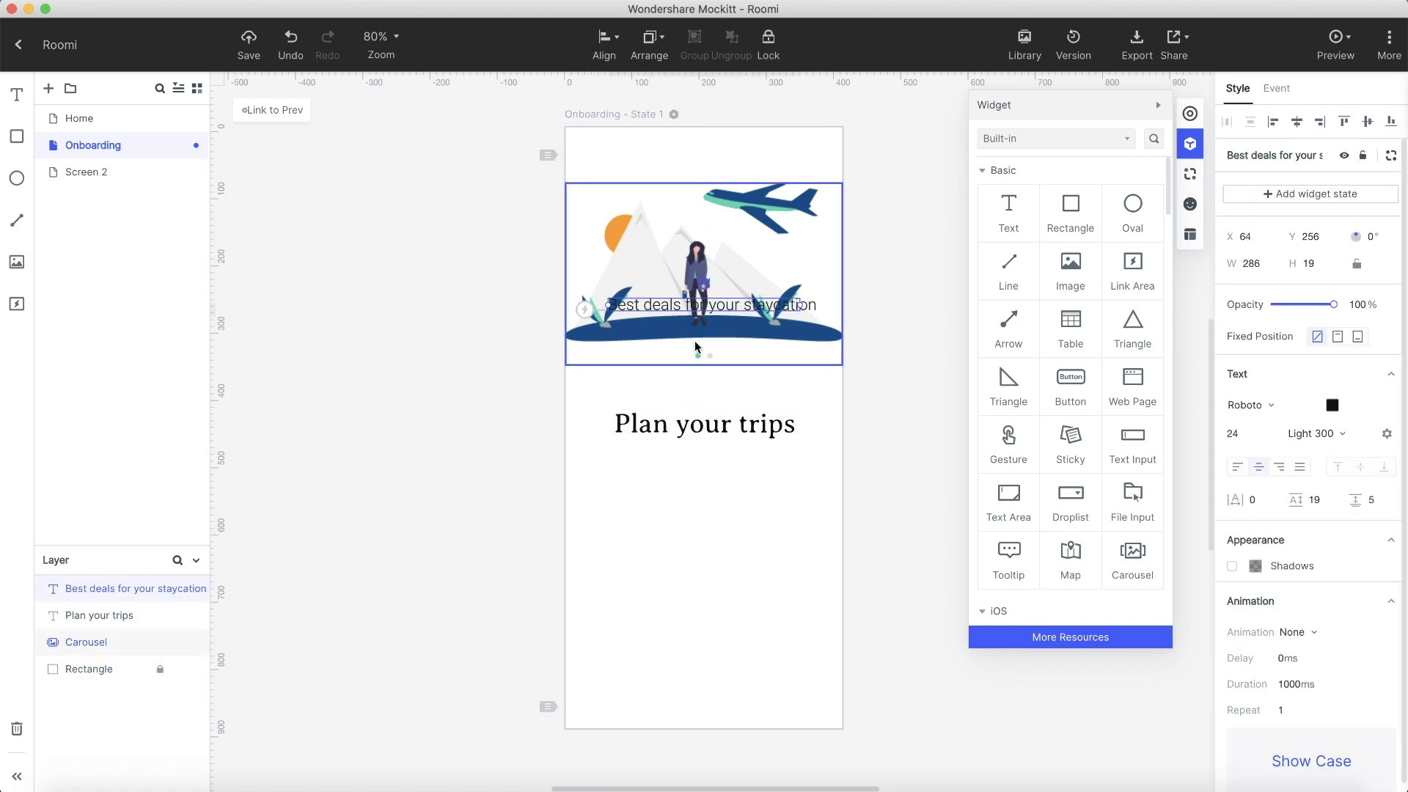
pyautogui.moveTo(693, 319)
pyautogui.mouseDown()
pyautogui.moveTo(693, 495)
pyautogui.moveTo(697, 462)
pyautogui.mouseUp()
pyautogui.write('Book one of unique hotel to escape the ordinary')
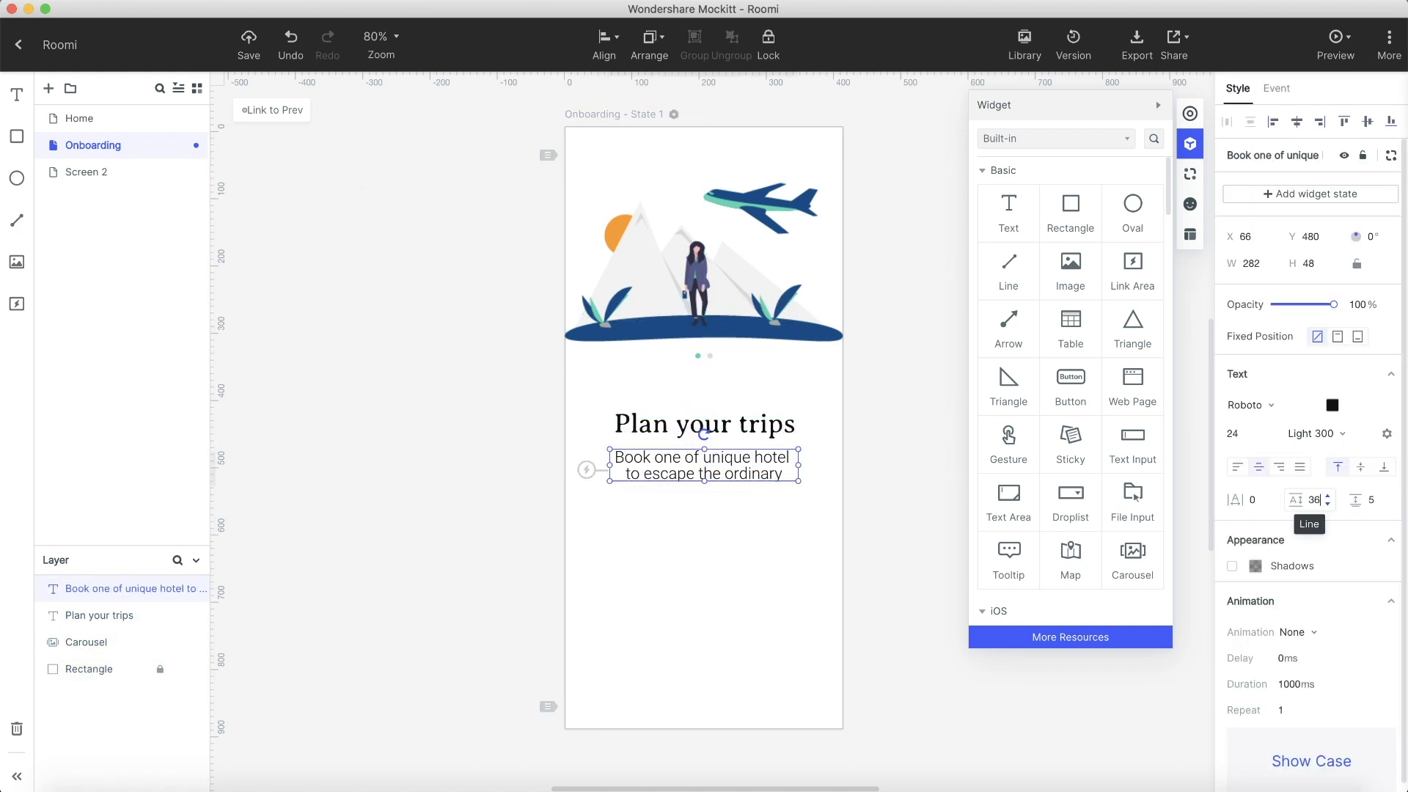
pyautogui.click(1313, 500)
pyautogui.write('36')
pyautogui.moveTo(703, 484); pyautogui.dragTo(703, 499)
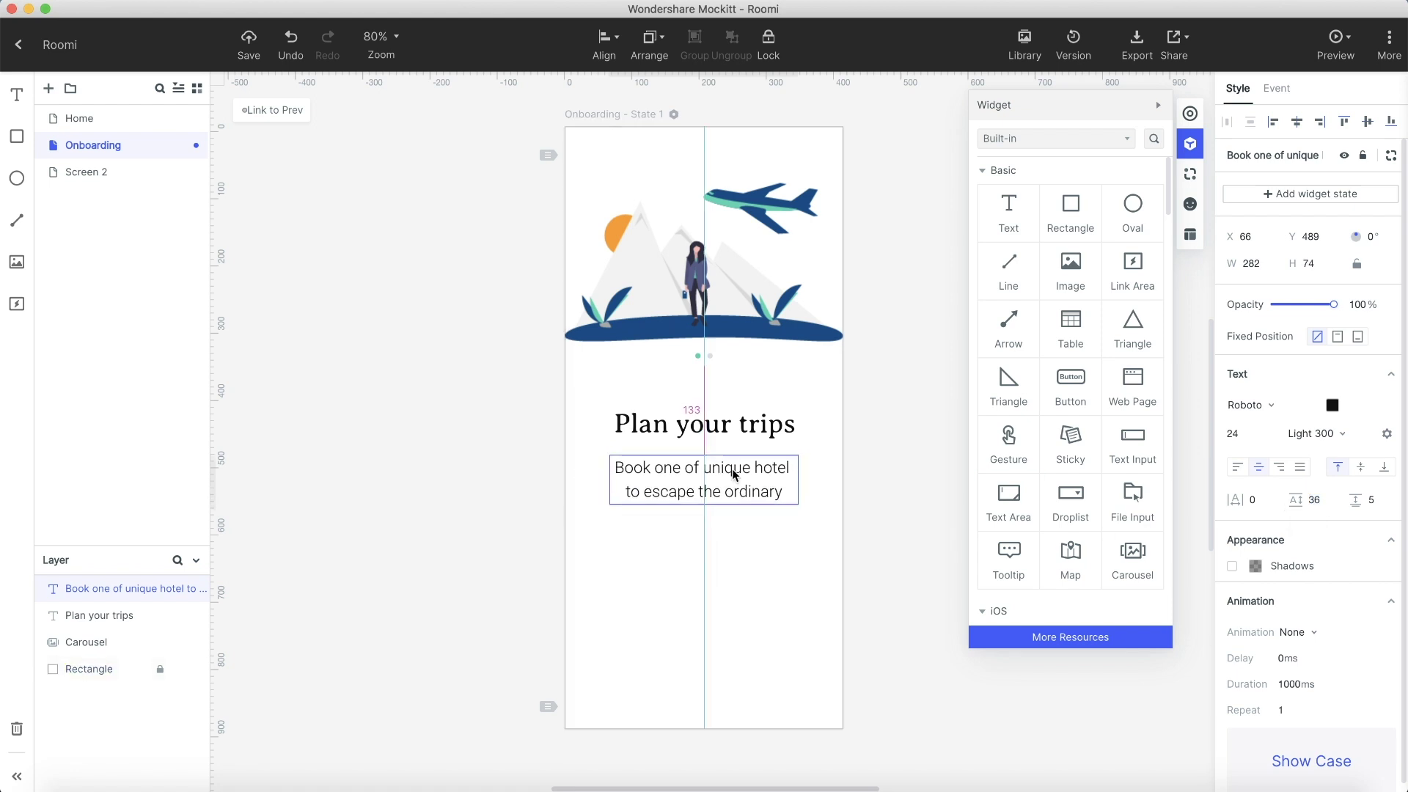
pyautogui.click(385, 330)
# Copy the Get Started button from Home onto Onboarding and relabel it Log in.
pyautogui.click(79, 118)
pyautogui.click(699, 635)
pyautogui.hotkey('ctrl', 'c')
pyautogui.click(93, 144)
pyautogui.hotkey('ctrl', 'v')
pyautogui.doubleClick(706, 594)
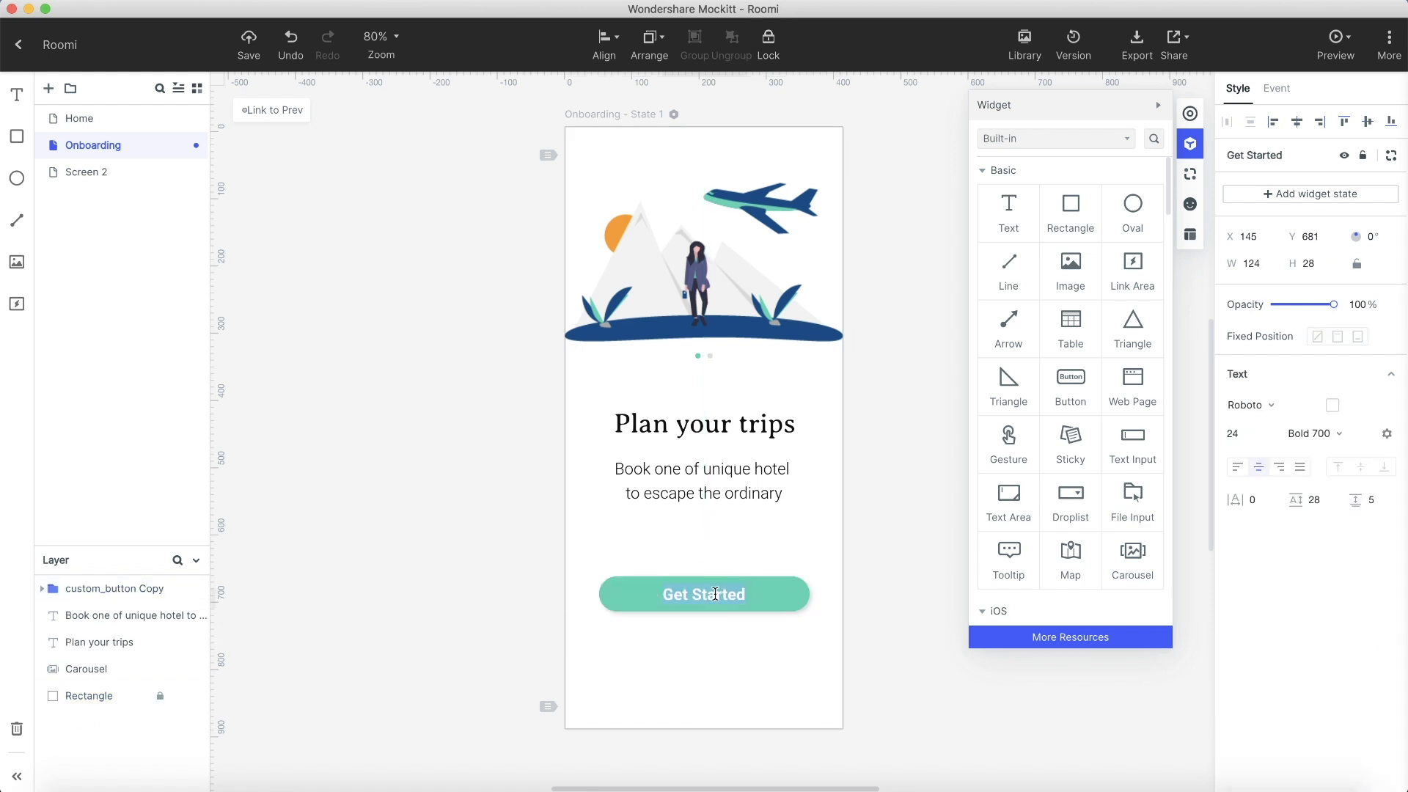
pyautogui.write('Log in')
pyautogui.press('Escape')
# Duplicate the button below as Create Account and give it a white fill.
pyautogui.moveTo(744, 597); pyautogui.dragTo(737, 639)
pyautogui.doubleClick(738, 639)
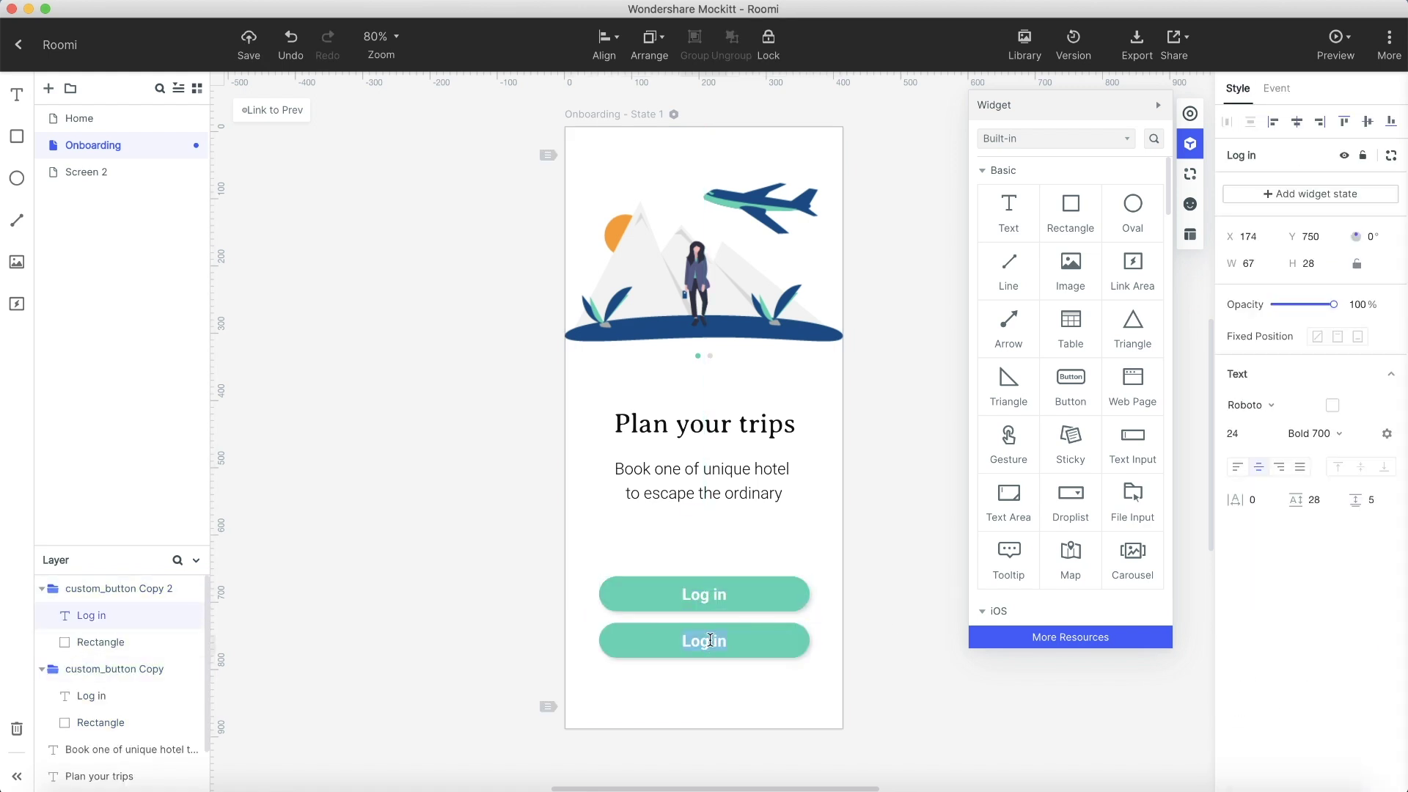
pyautogui.write('Create Account')
pyautogui.click(1333, 432)
pyautogui.click(1272, 540)
pyautogui.click(791, 646)
pyautogui.click(1255, 596)
pyautogui.click(1031, 506)
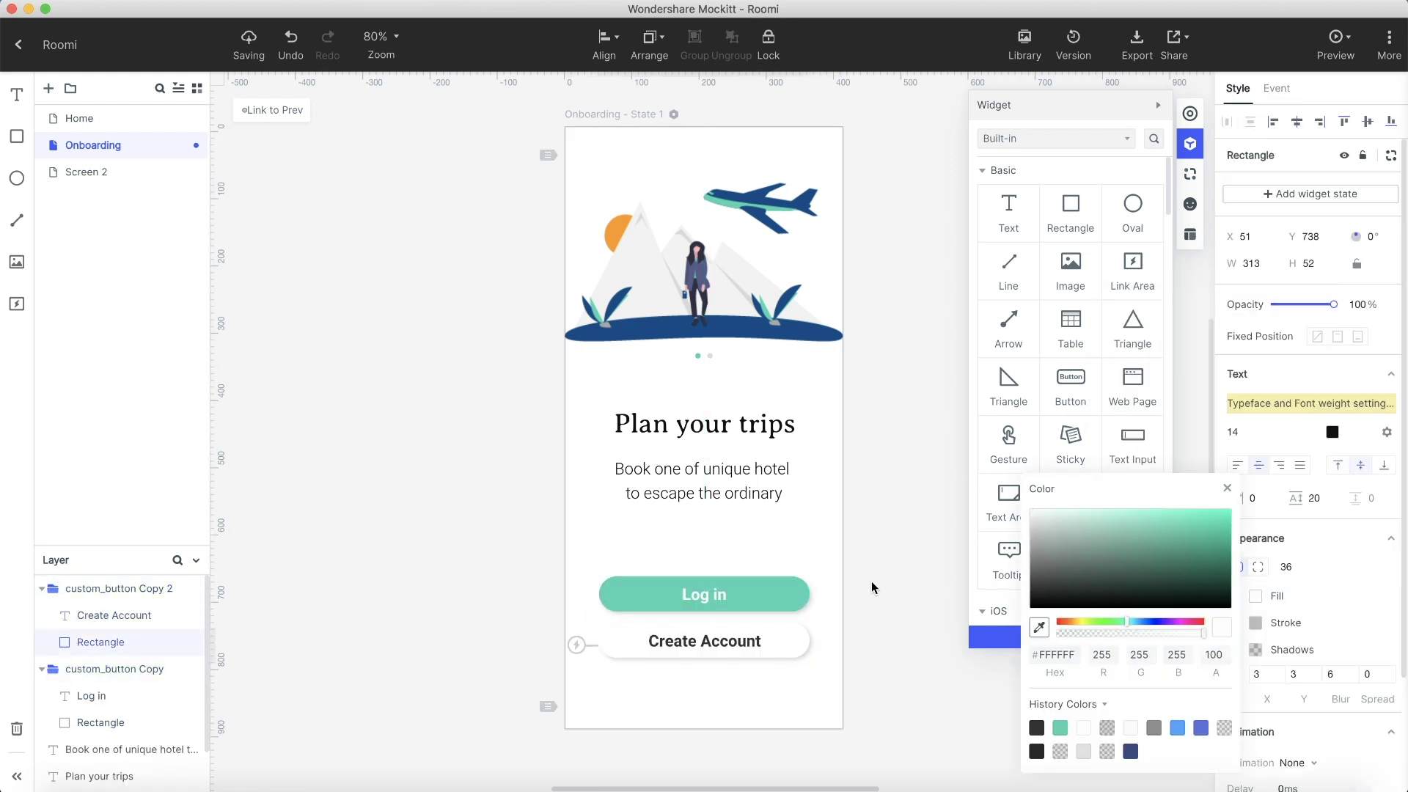
# Make the Create Account label dark, adjust its weight, and nudge the button slightly lower.
pyautogui.doubleClick(704, 641)
pyautogui.click(1325, 527)
pyautogui.doubleClick(704, 594)
pyautogui.click(1354, 404)
pyautogui.click(1359, 459)
pyautogui.click(912, 620)
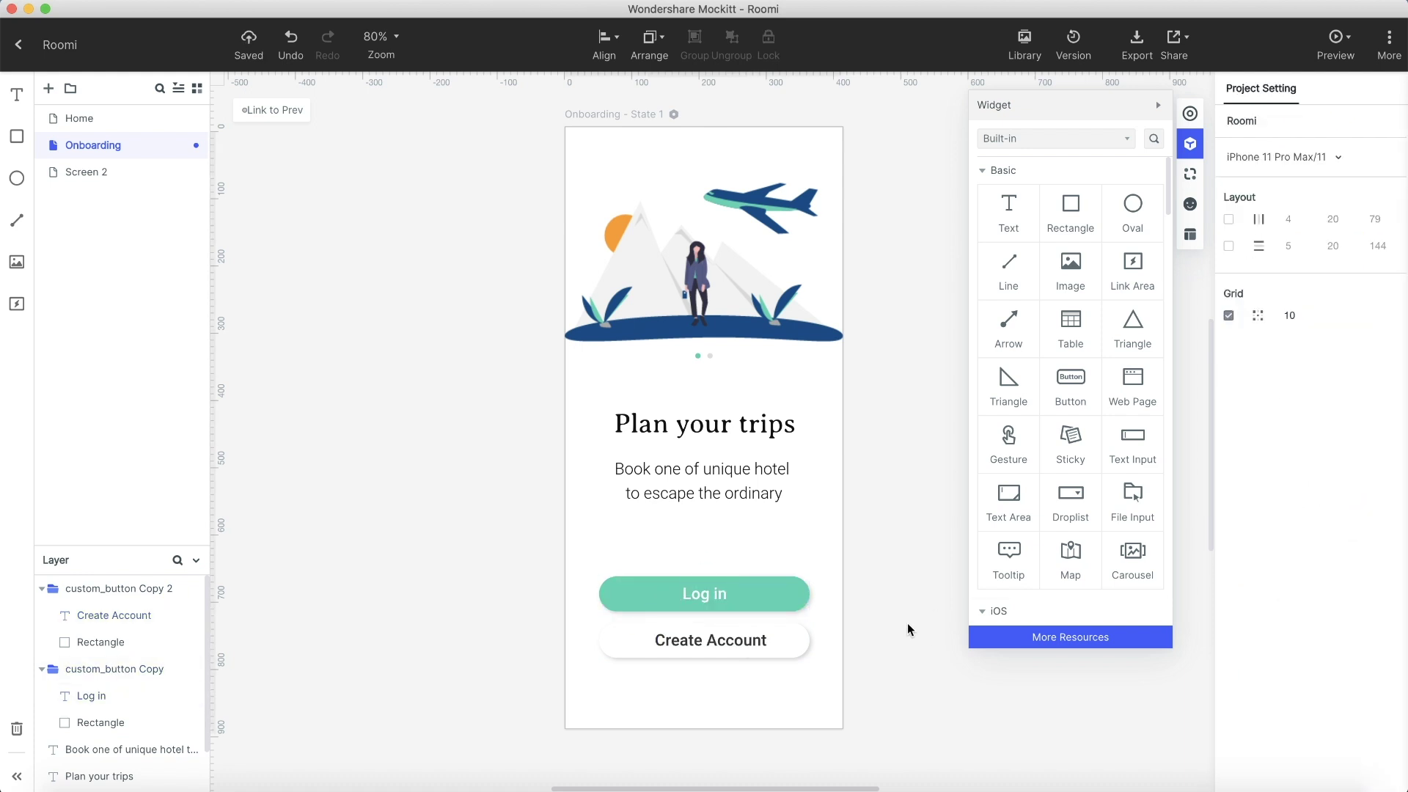
pyautogui.moveTo(792, 641); pyautogui.dragTo(792, 648)
pyautogui.click(896, 613)
pyautogui.click(1333, 53)
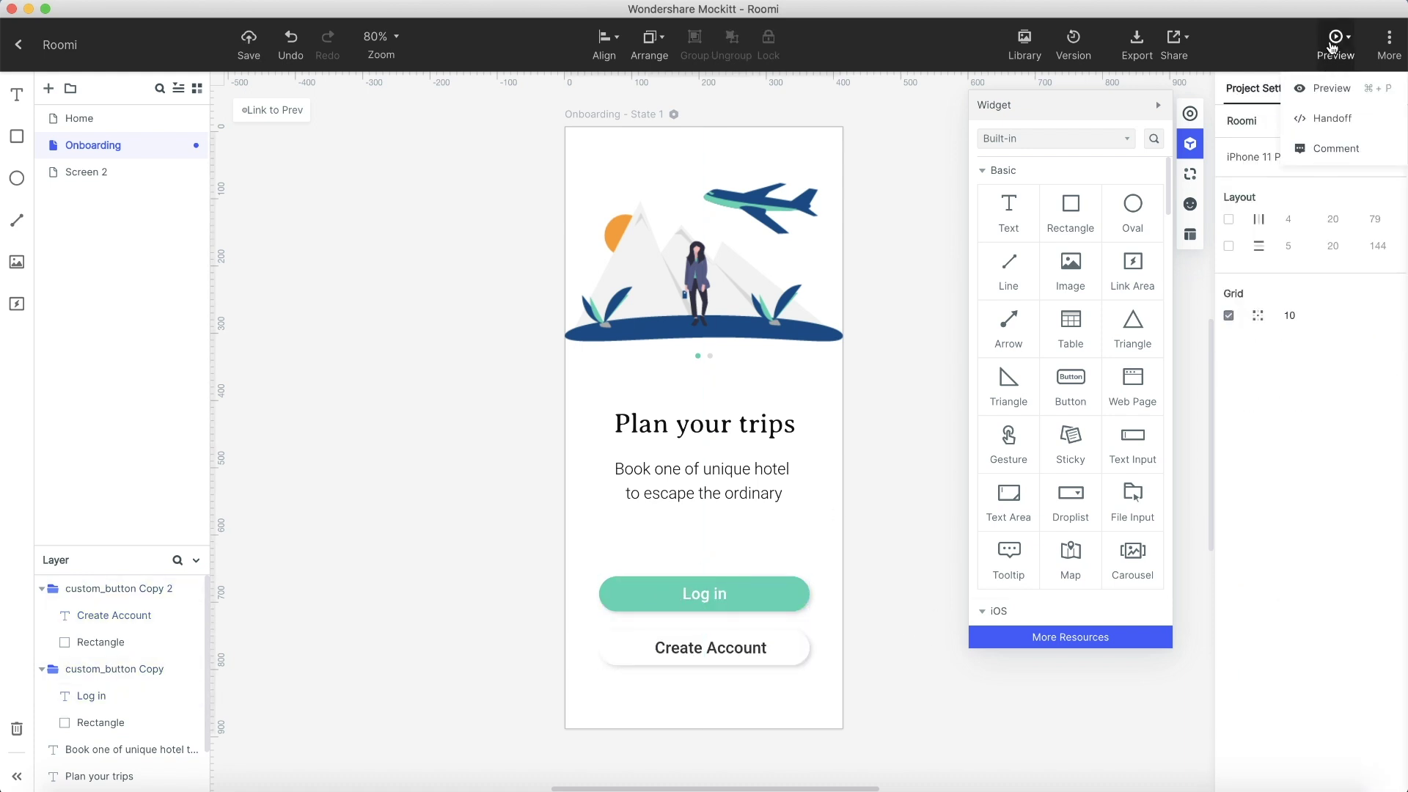
pyautogui.click(1335, 47)
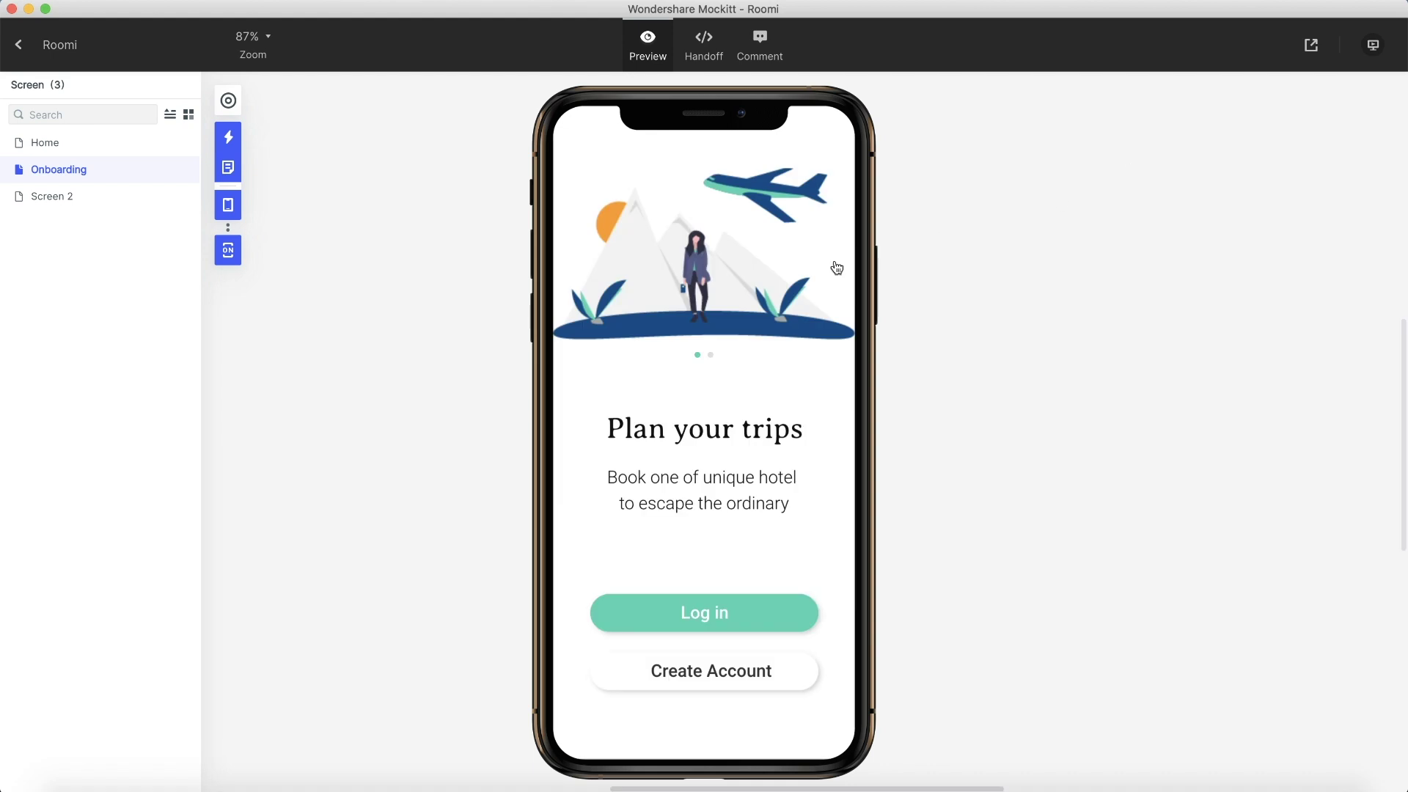
pyautogui.moveTo(837, 268); pyautogui.dragTo(645, 264)
pyautogui.moveTo(836, 268); pyautogui.dragTo(558, 257)
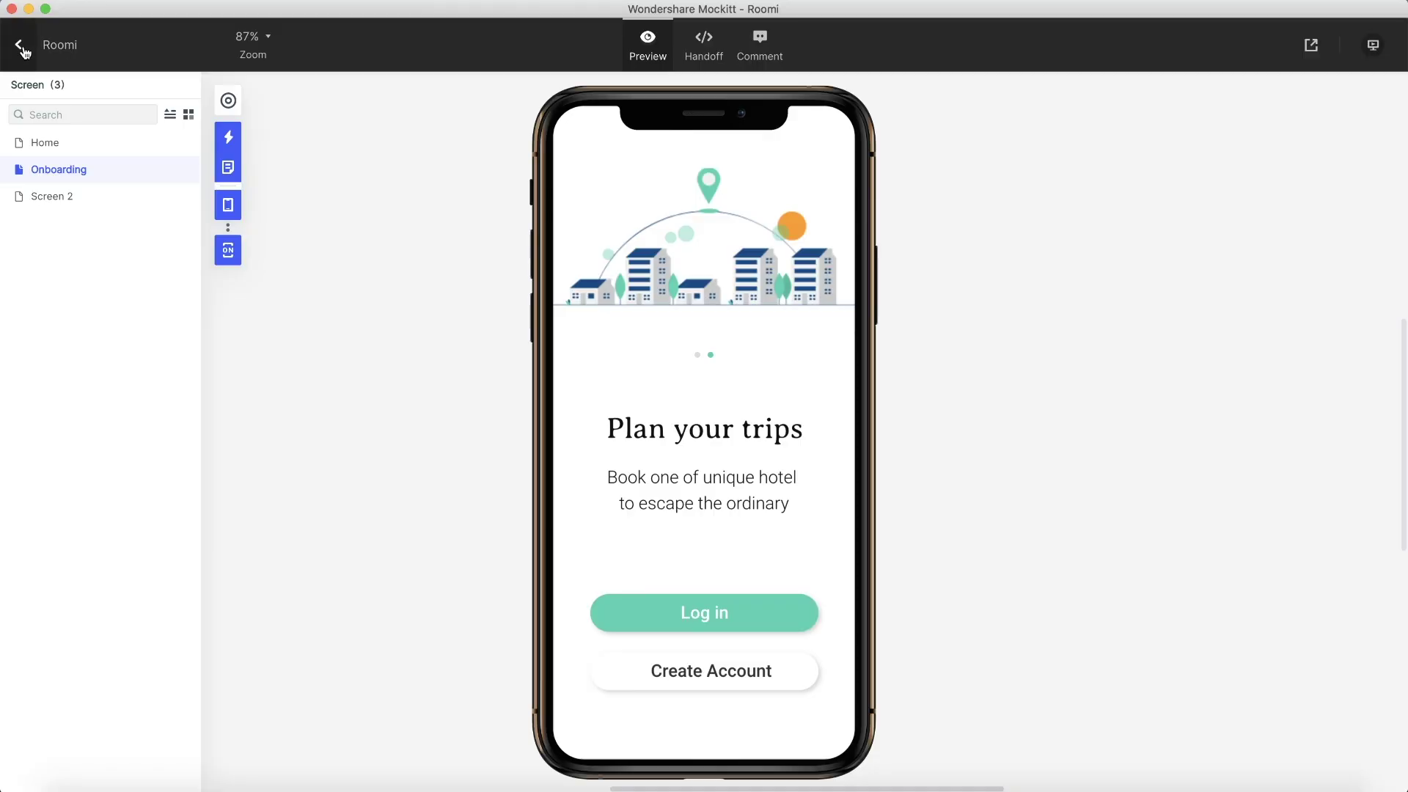
pyautogui.click(22, 49)
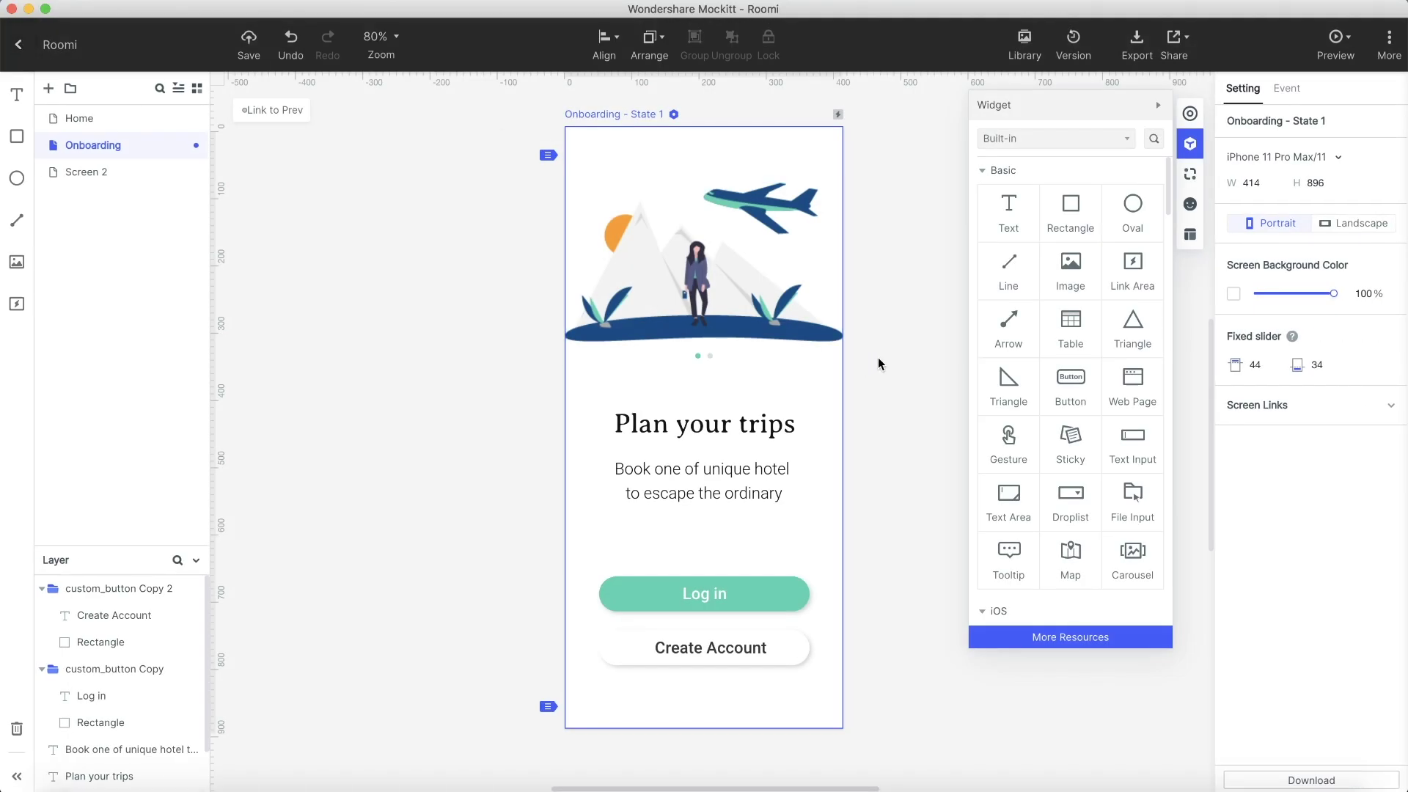
# Add a Login screen with a guide at 40 and align the Login heading near its top-left.
pyautogui.click(48, 90)
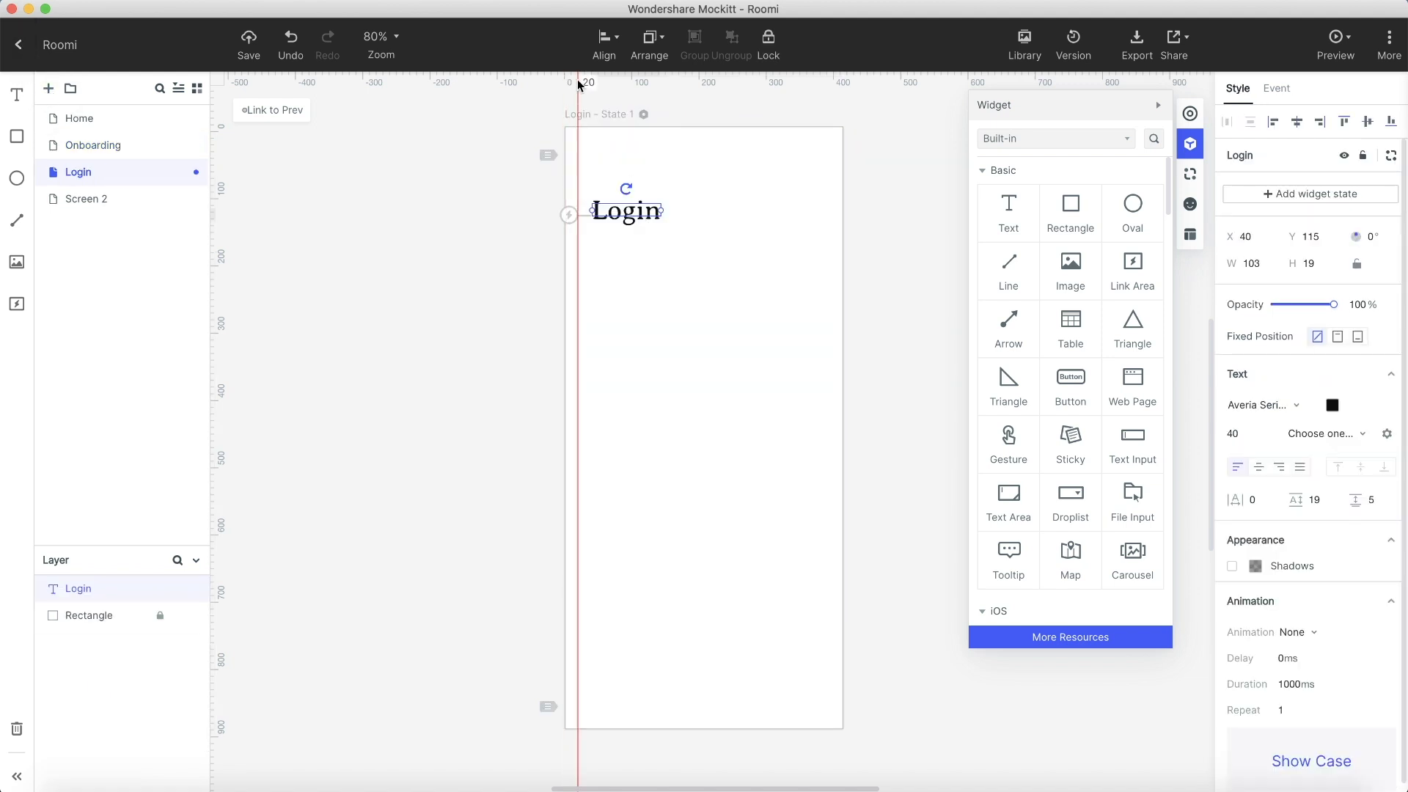
pyautogui.moveTo(577, 85); pyautogui.dragTo(590, 87)
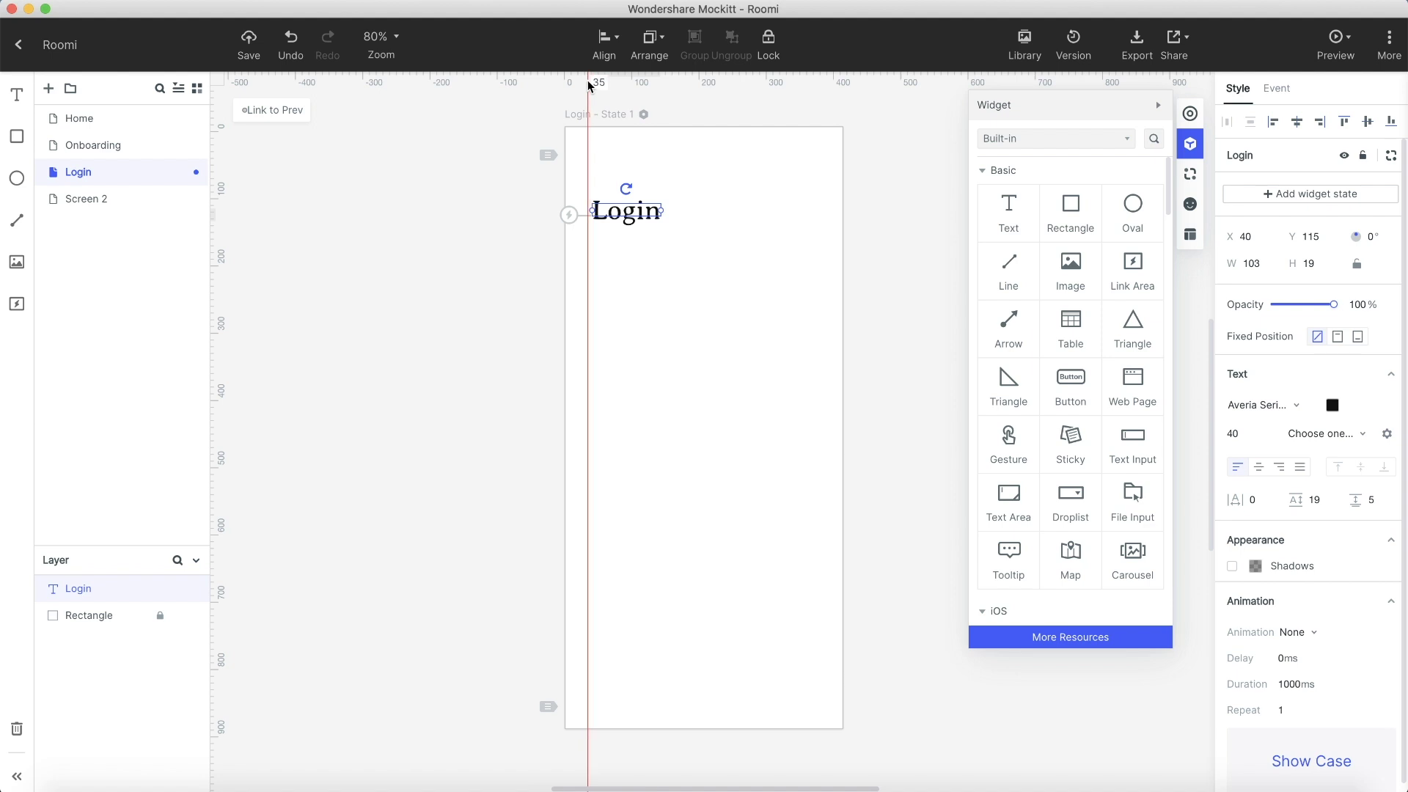
pyautogui.moveTo(590, 86); pyautogui.dragTo(592, 87)
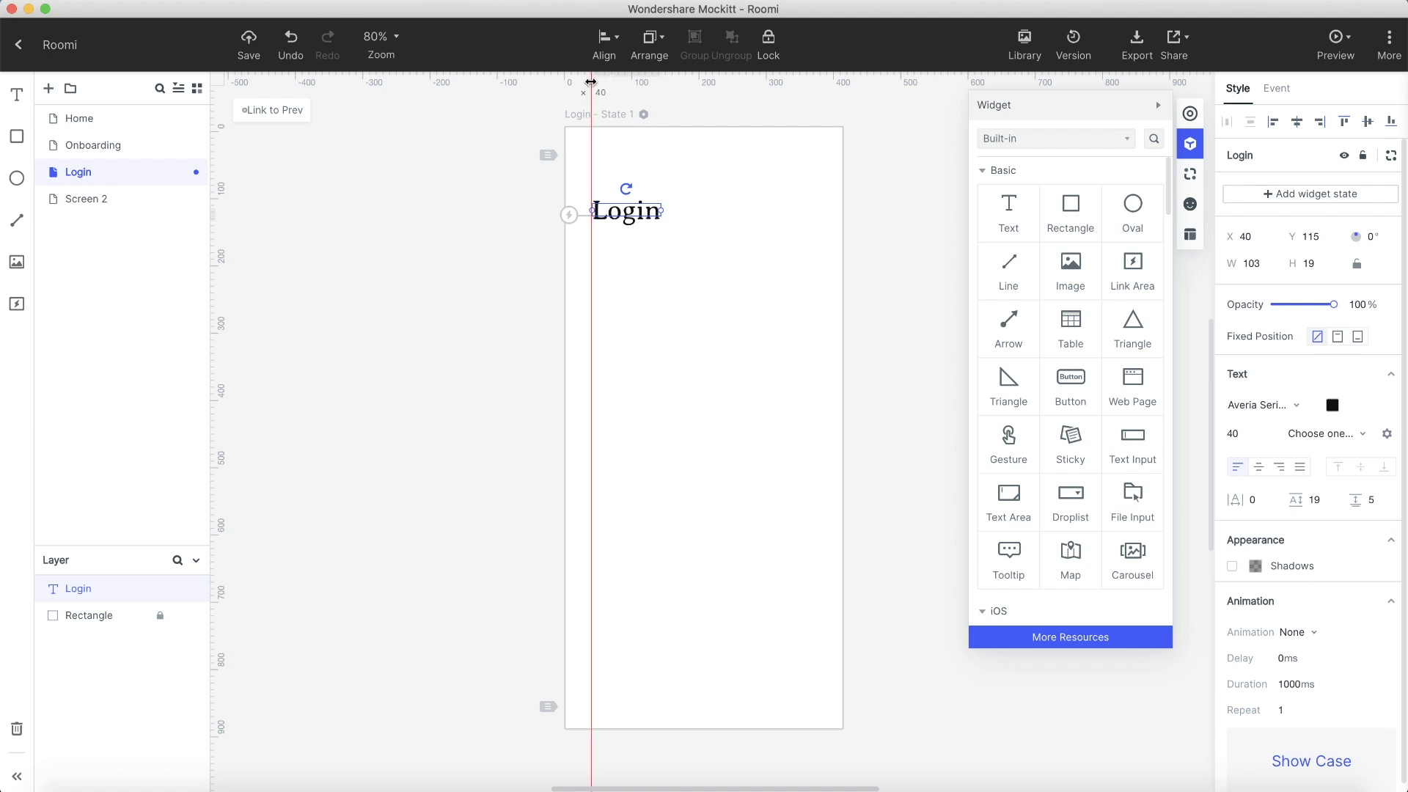
pyautogui.moveTo(630, 217); pyautogui.dragTo(630, 215)
pyautogui.hotkey('ctrl', 'z')
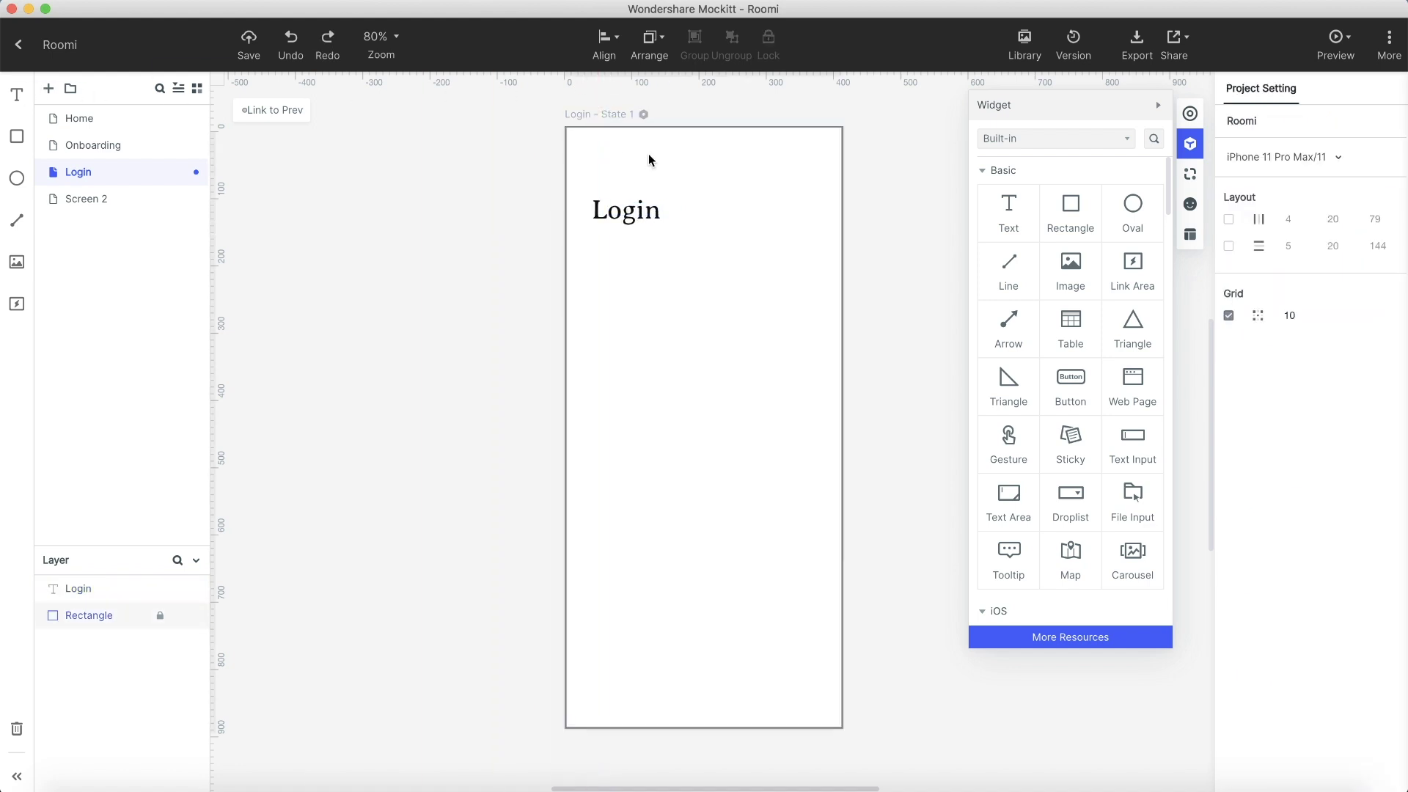
pyautogui.click(1189, 205)
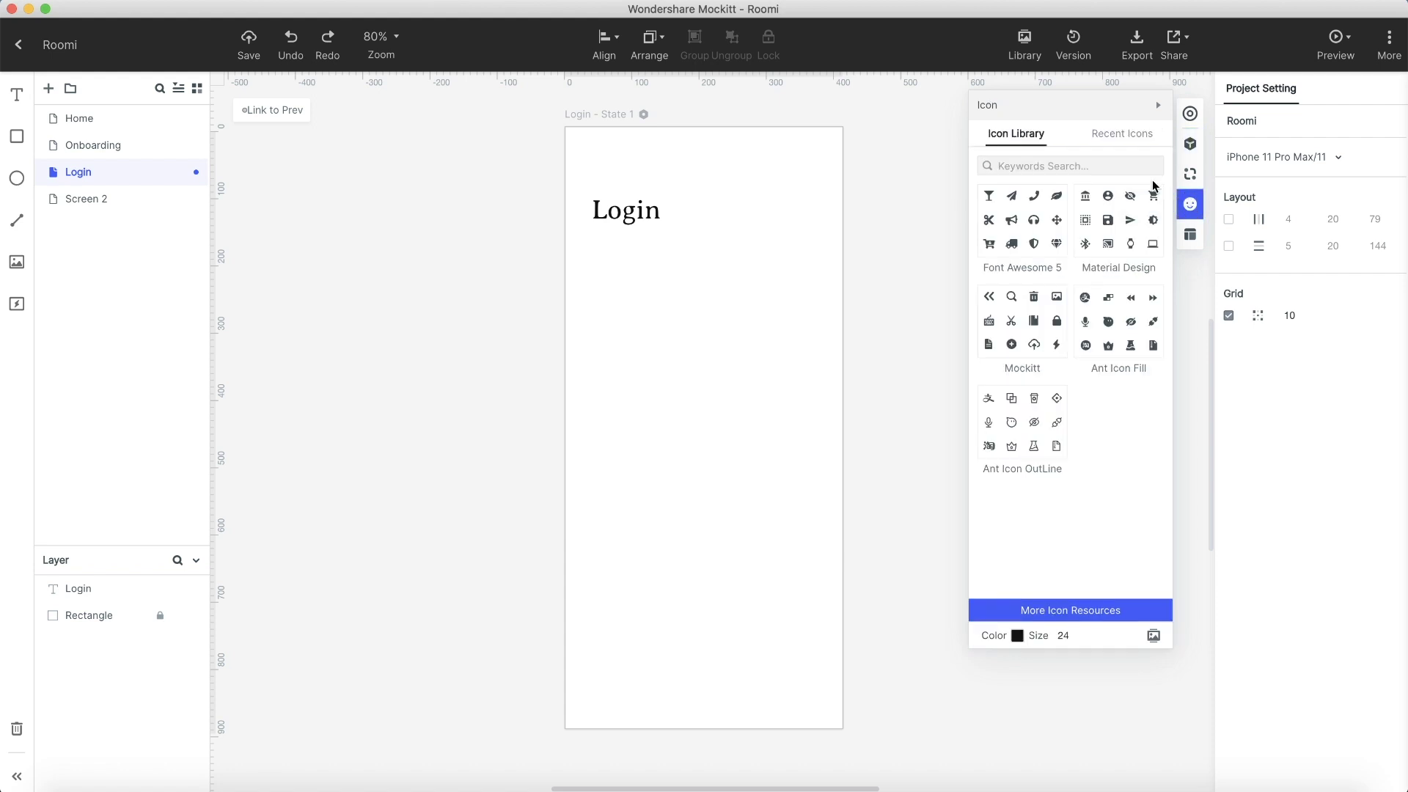
# Search 'back', place the Font Awesome '<' icon above the Login title and recolour it grey.
pyautogui.click(1057, 167)
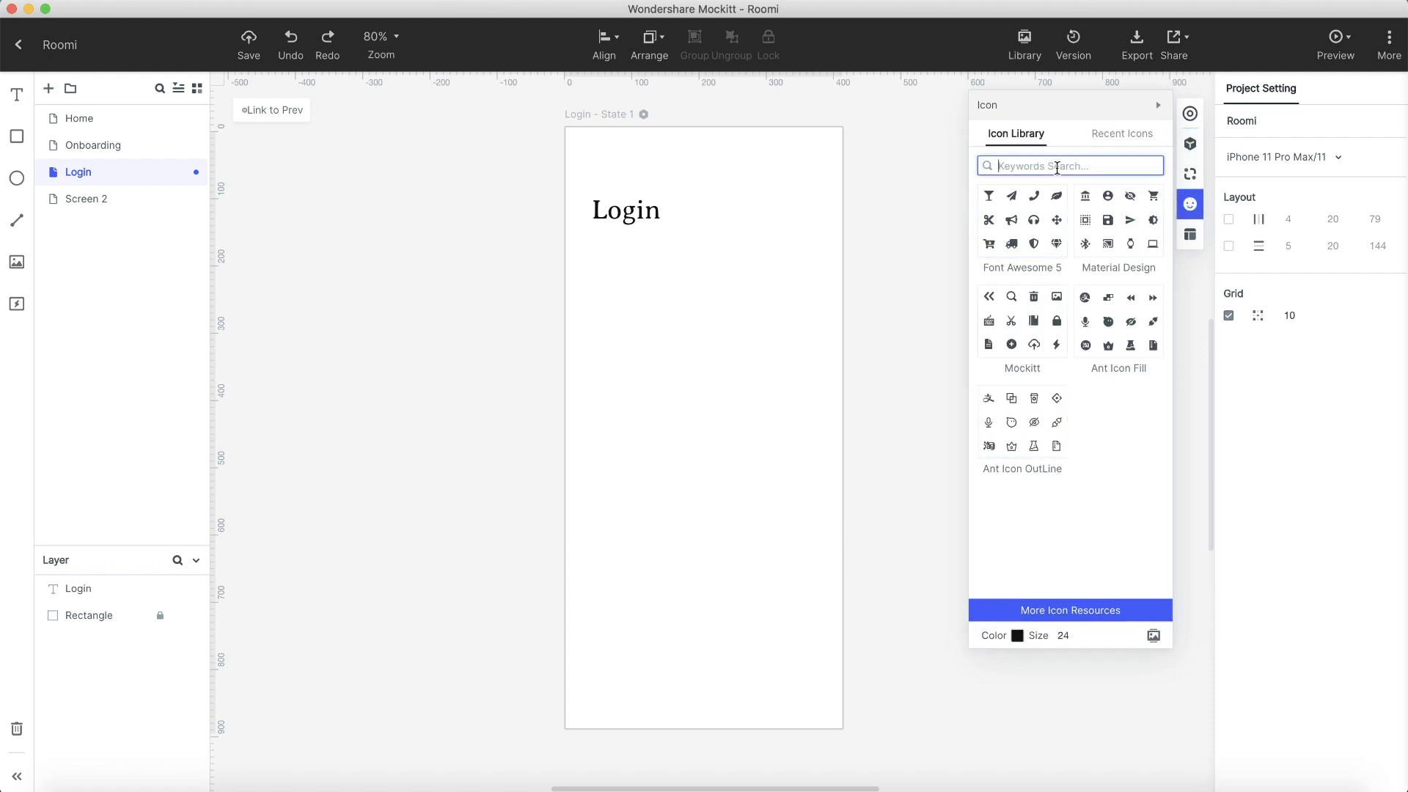
pyautogui.write('back')
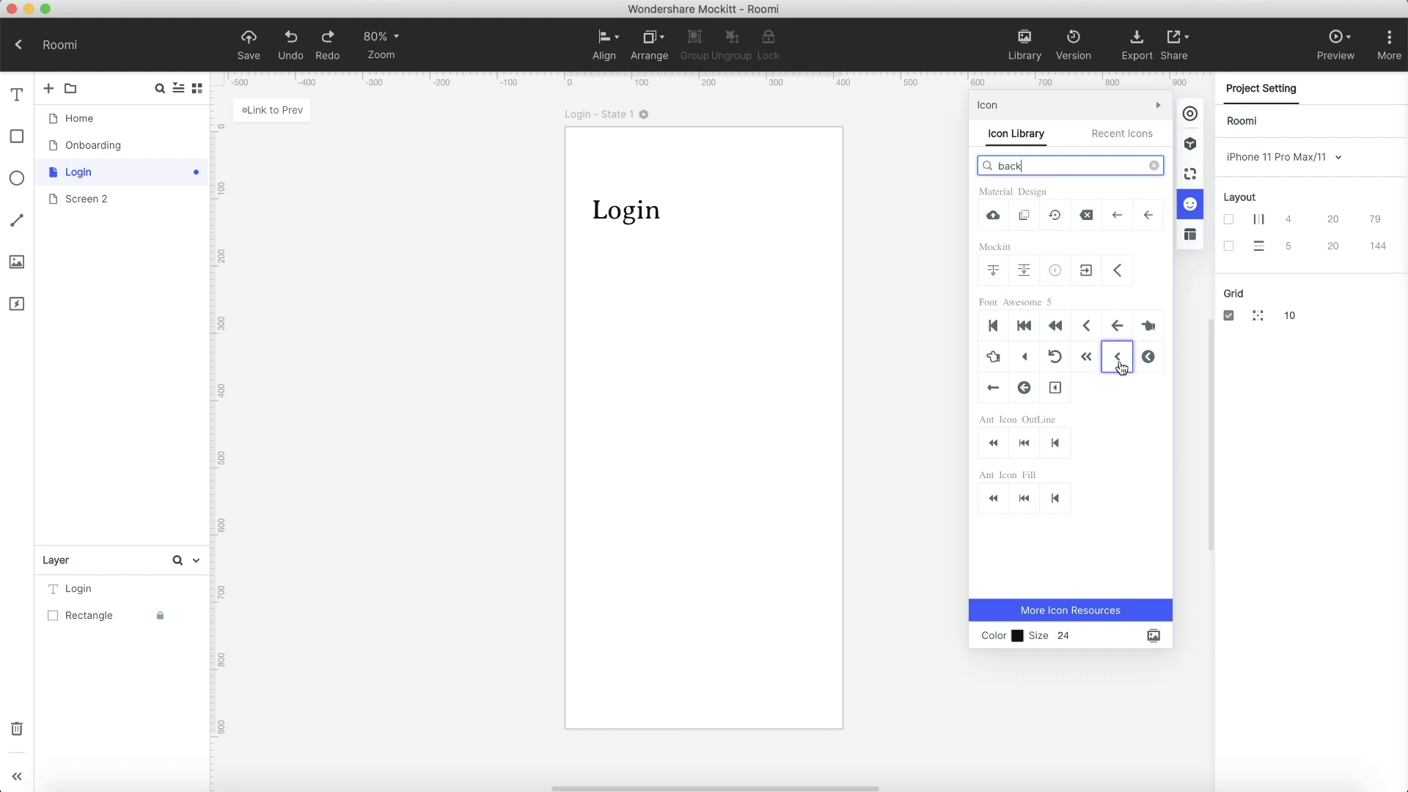
pyautogui.moveTo(1120, 365); pyautogui.dragTo(781, 221)
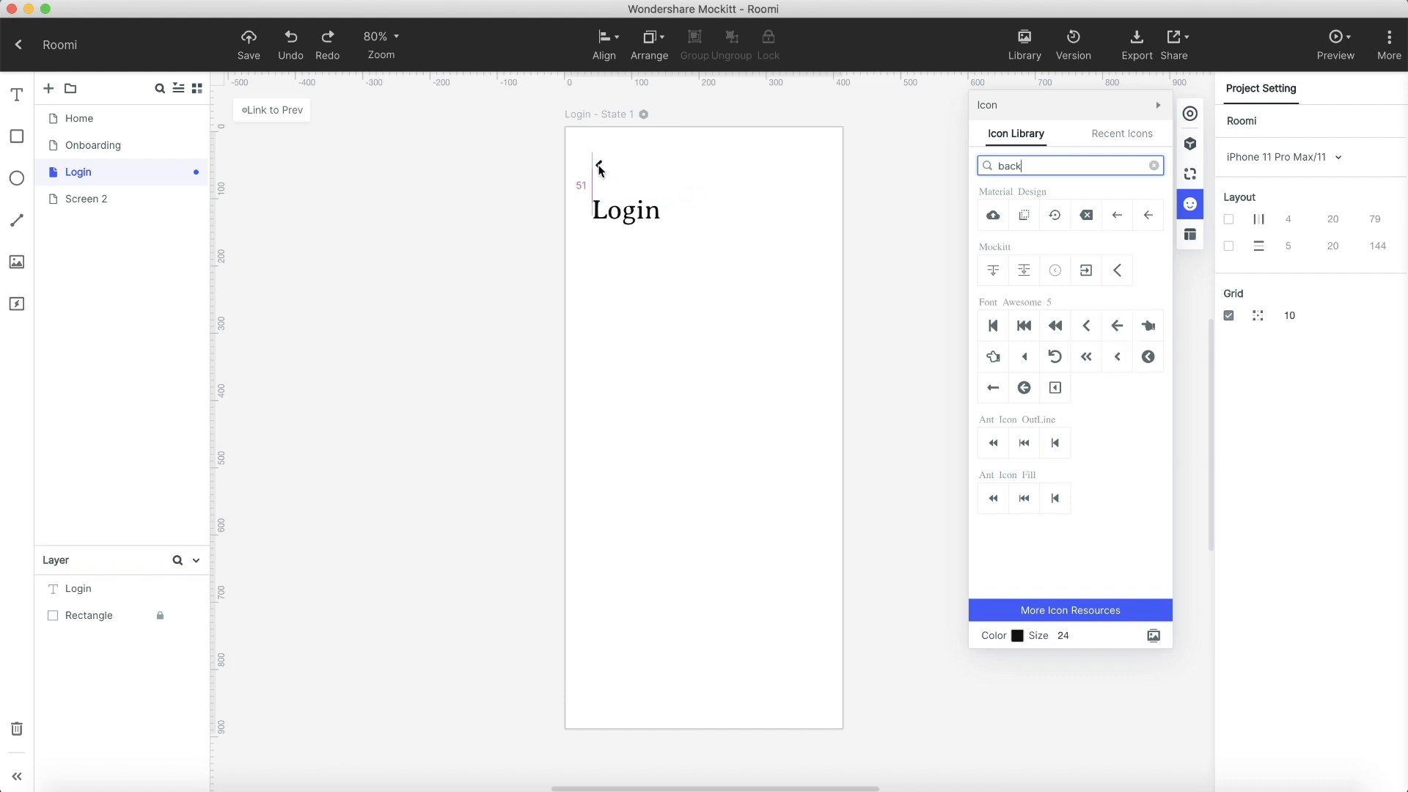
pyautogui.moveTo(598, 167); pyautogui.dragTo(600, 164)
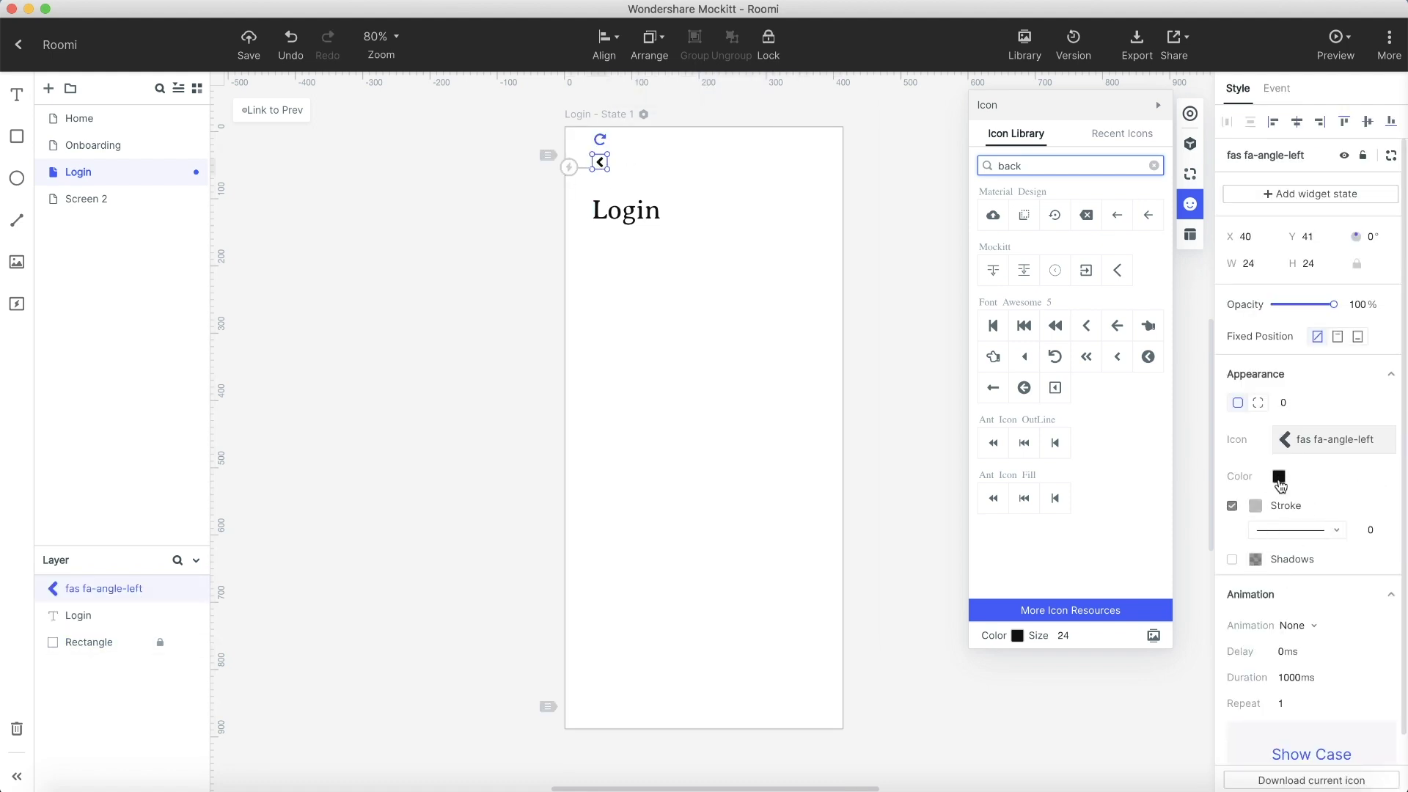
pyautogui.click(1279, 476)
pyautogui.moveTo(1058, 455); pyautogui.dragTo(1038, 453)
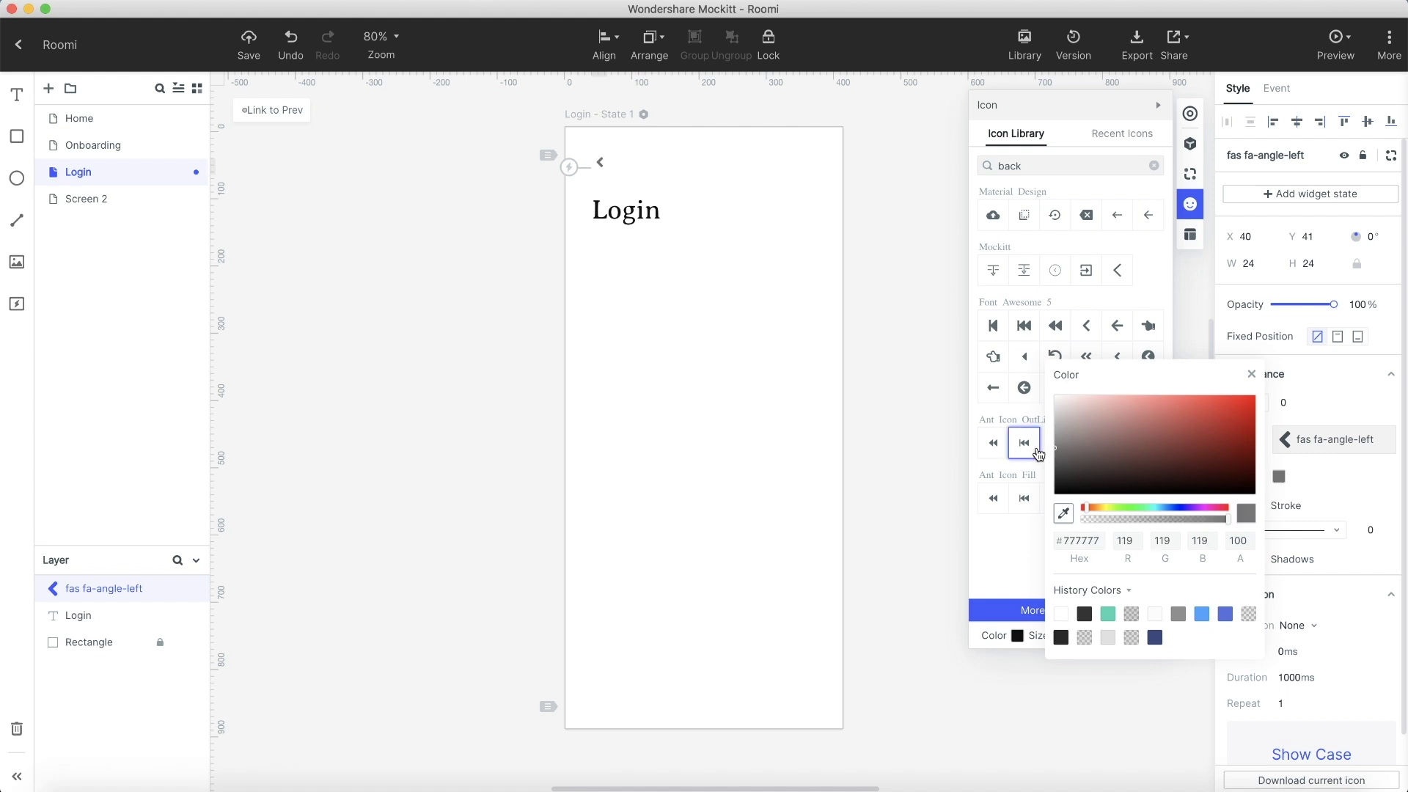
pyautogui.click(895, 365)
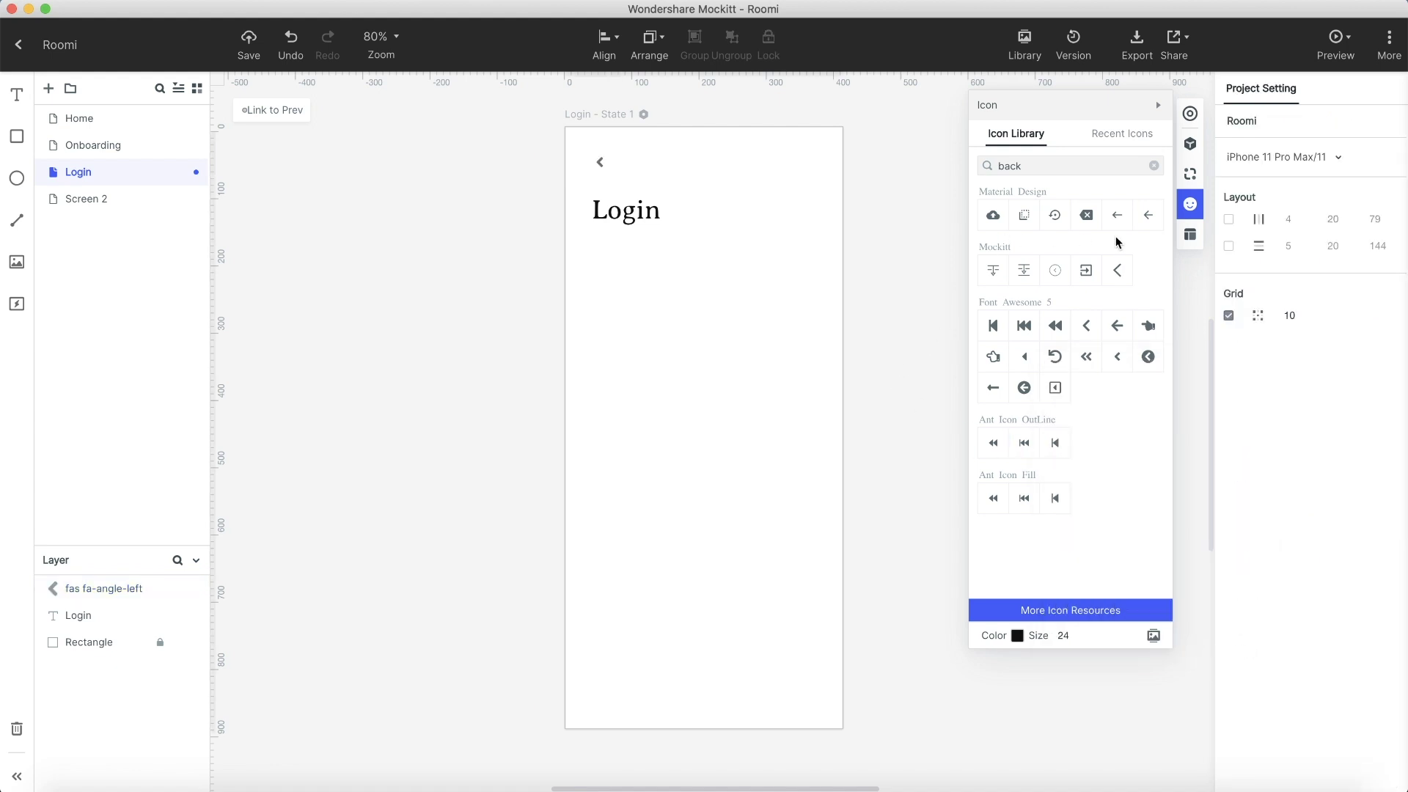
pyautogui.click(1191, 145)
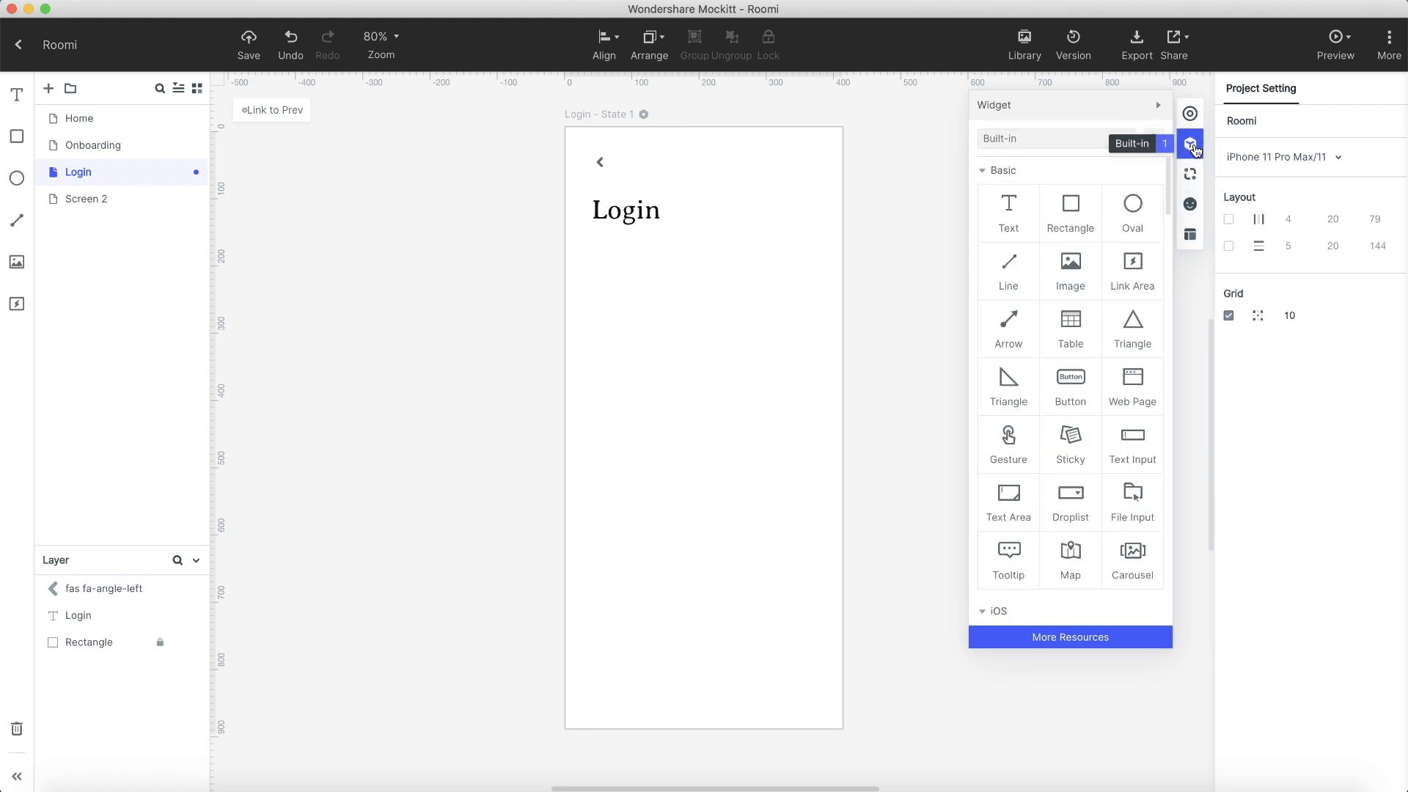
# Copy the Log in button from Onboarding onto Login and relabel it Facebook.
pyautogui.click(93, 144)
pyautogui.click(748, 600)
pyautogui.hotkey('ctrl', 'c')
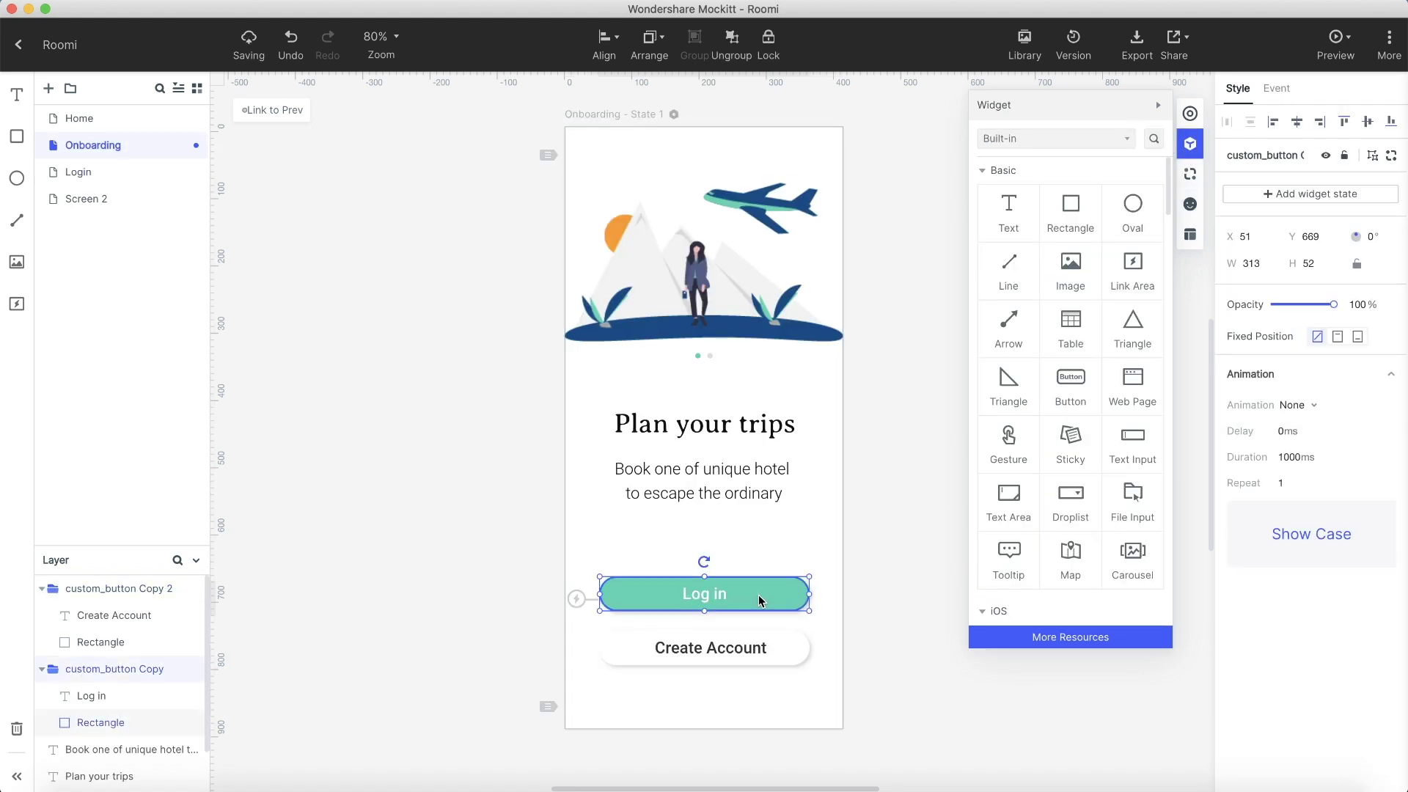
pyautogui.click(79, 172)
pyautogui.hotkey('ctrl', 'v')
pyautogui.doubleClick(665, 270)
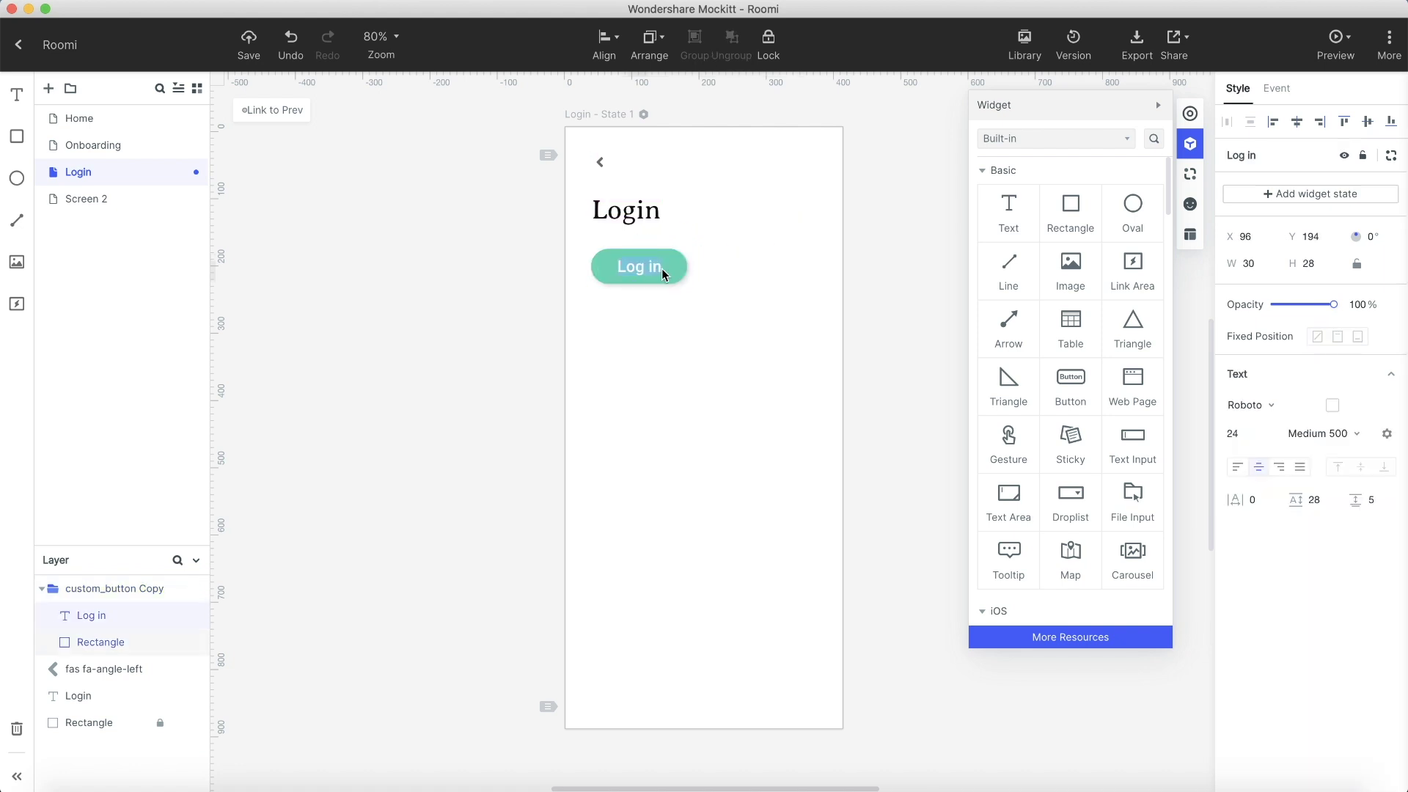
pyautogui.write('Facebook')
pyautogui.click(1234, 434)
pyautogui.write('18')
pyautogui.click(1325, 434)
pyautogui.click(1336, 387)
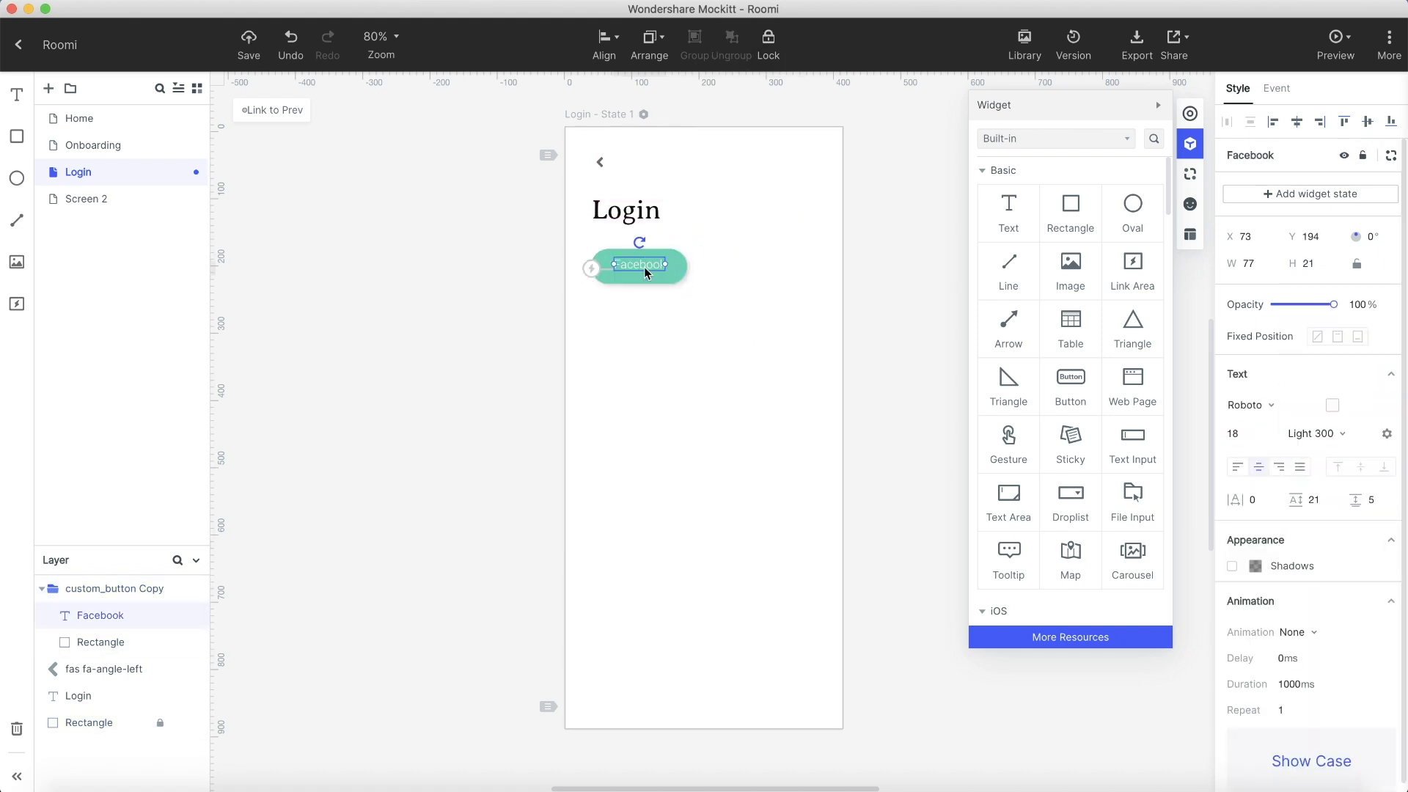
pyautogui.hotkey('ctrl', 'z')
# Add the Facebook 'f' logo into the button and give it a blue fill.
pyautogui.click(1189, 204)
pyautogui.write('face')
pyautogui.moveTo(1024, 326); pyautogui.dragTo(613, 267)
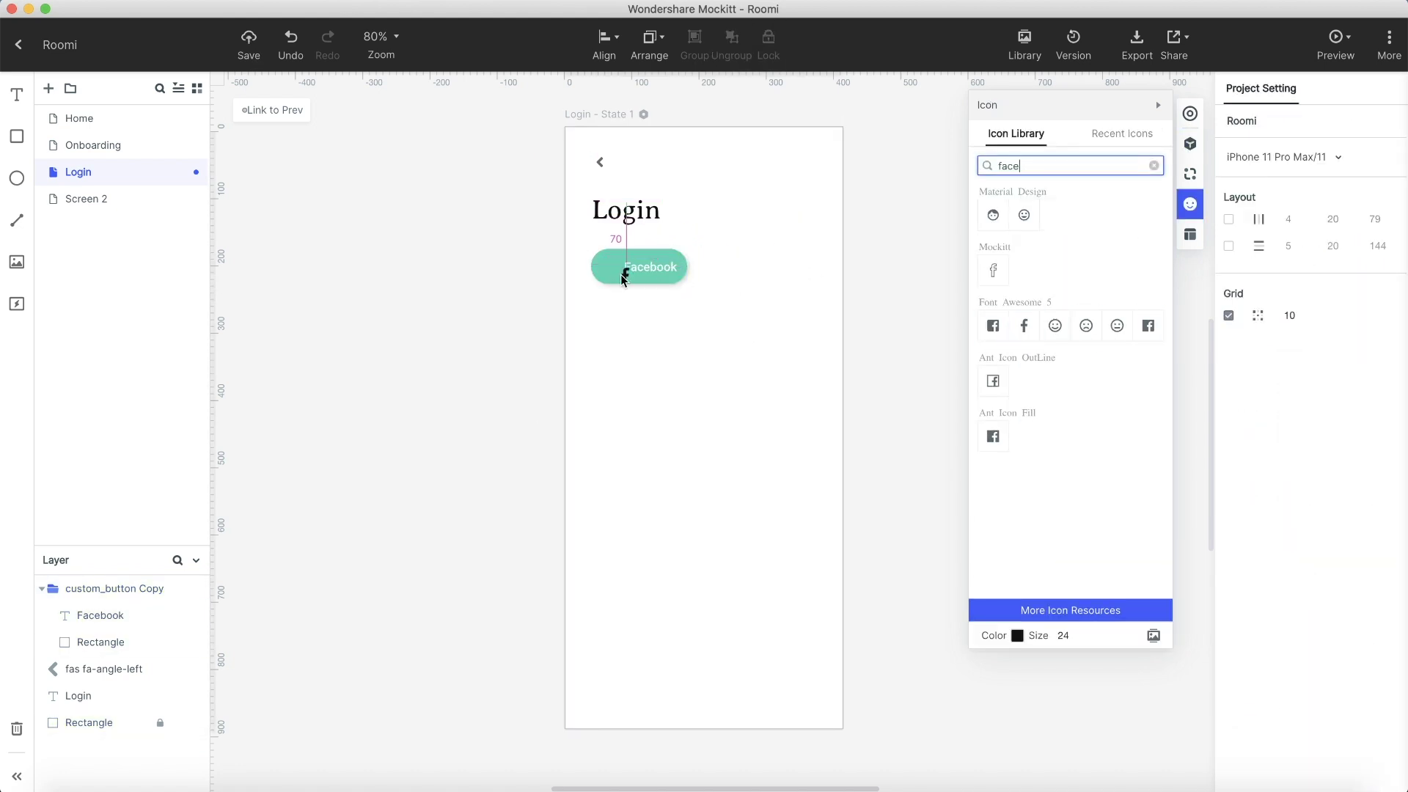
pyautogui.click(1278, 476)
pyautogui.click(649, 258)
pyautogui.click(1247, 594)
pyautogui.click(1195, 727)
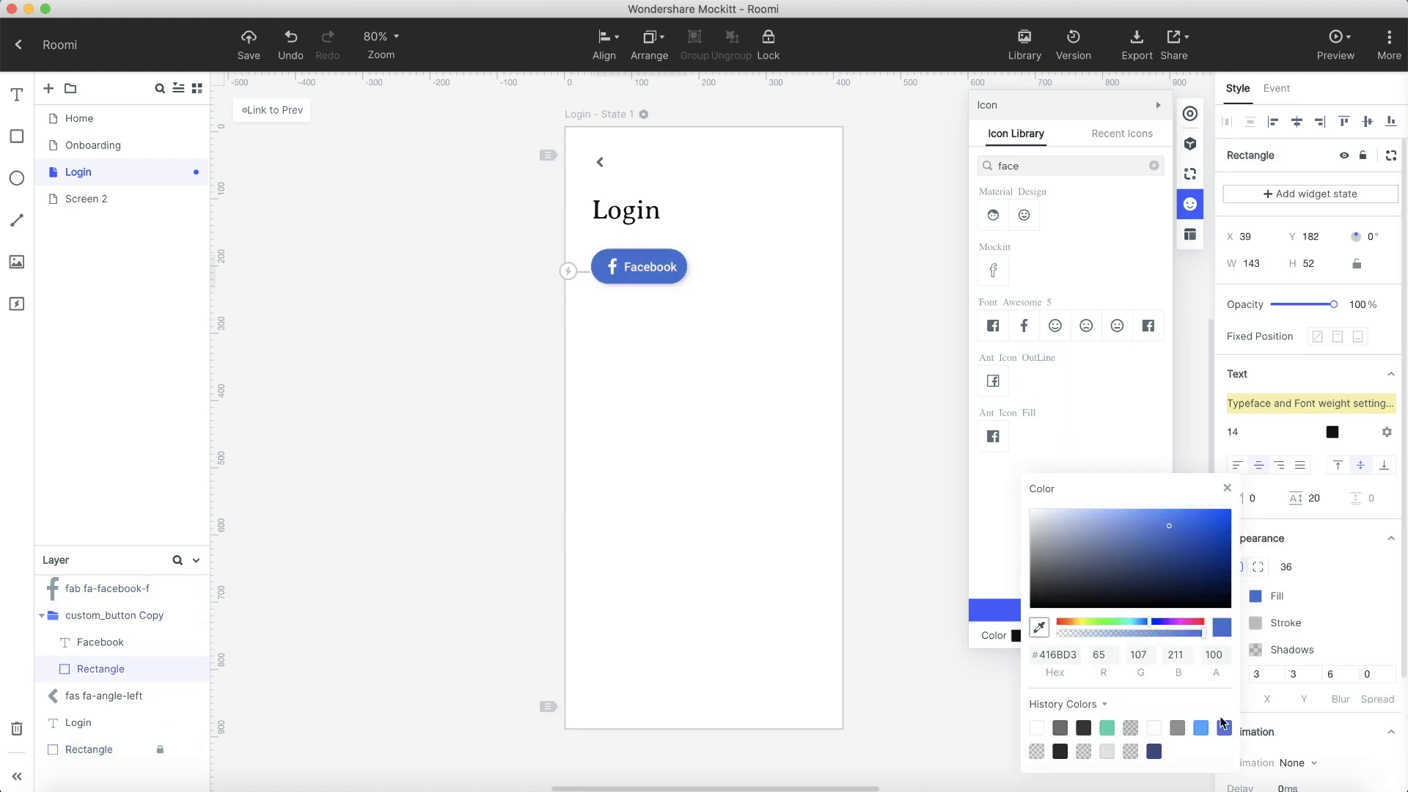
pyautogui.press('Escape')
pyautogui.moveTo(96, 595); pyautogui.dragTo(115, 617)
pyautogui.click(867, 444)
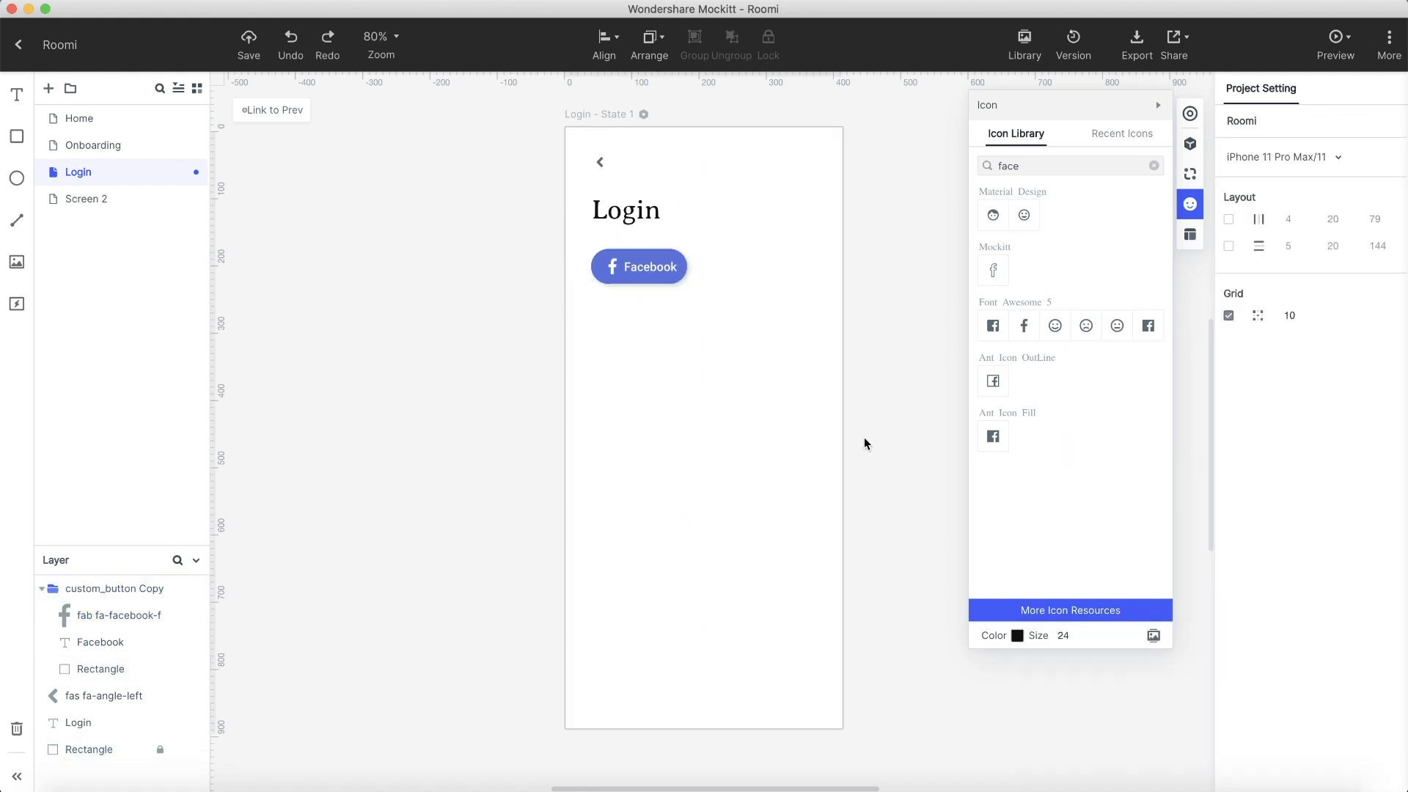
# Duplicate it to the right as a light-blue Twitter button with the bird logo, and add a text element beneath.
pyautogui.keyDown('alt'); pyautogui.moveTo(640, 267); pyautogui.dragTo(758, 272); pyautogui.keyUp('alt')
pyautogui.click(740, 267)
pyautogui.write('twit')
pyautogui.click(1024, 270)
pyautogui.doubleClick(778, 267)
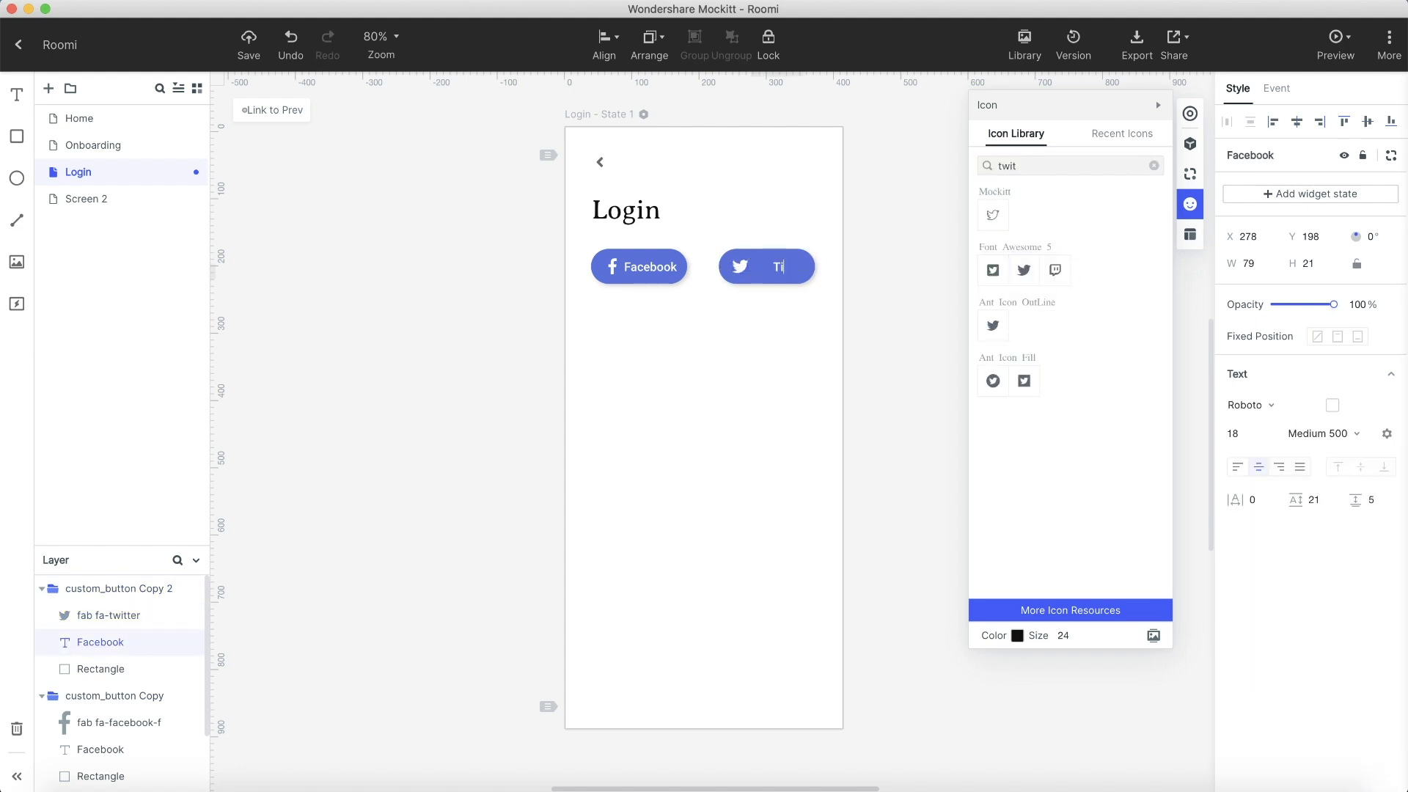
pyautogui.write('Twitter')
pyautogui.click(893, 396)
pyautogui.click(1191, 143)
pyautogui.moveTo(1008, 210); pyautogui.dragTo(705, 311)
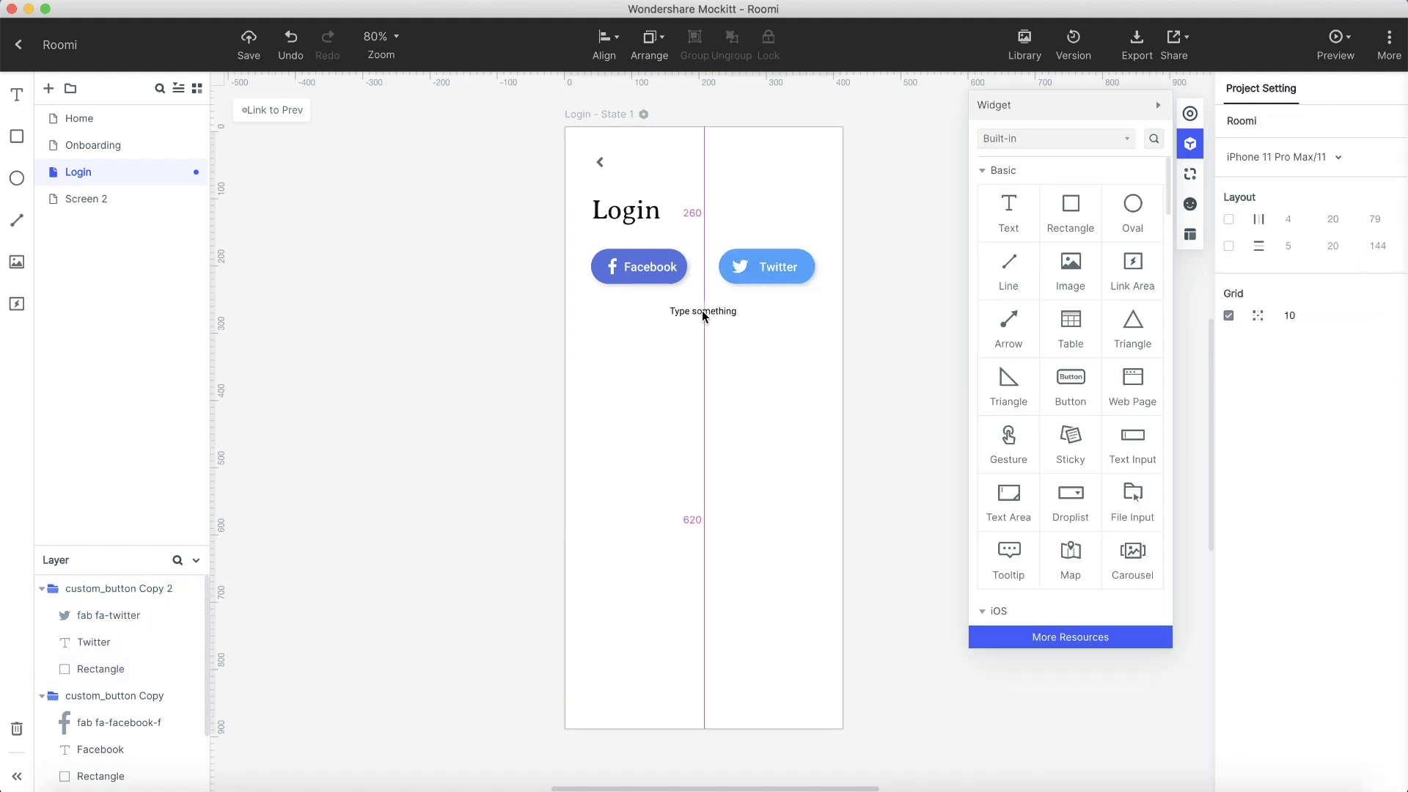
# Write 'or login with email' in the caption, centre it under the buttons and colour it grey.
pyautogui.doubleClick(714, 309)
pyautogui.write('or login with email')
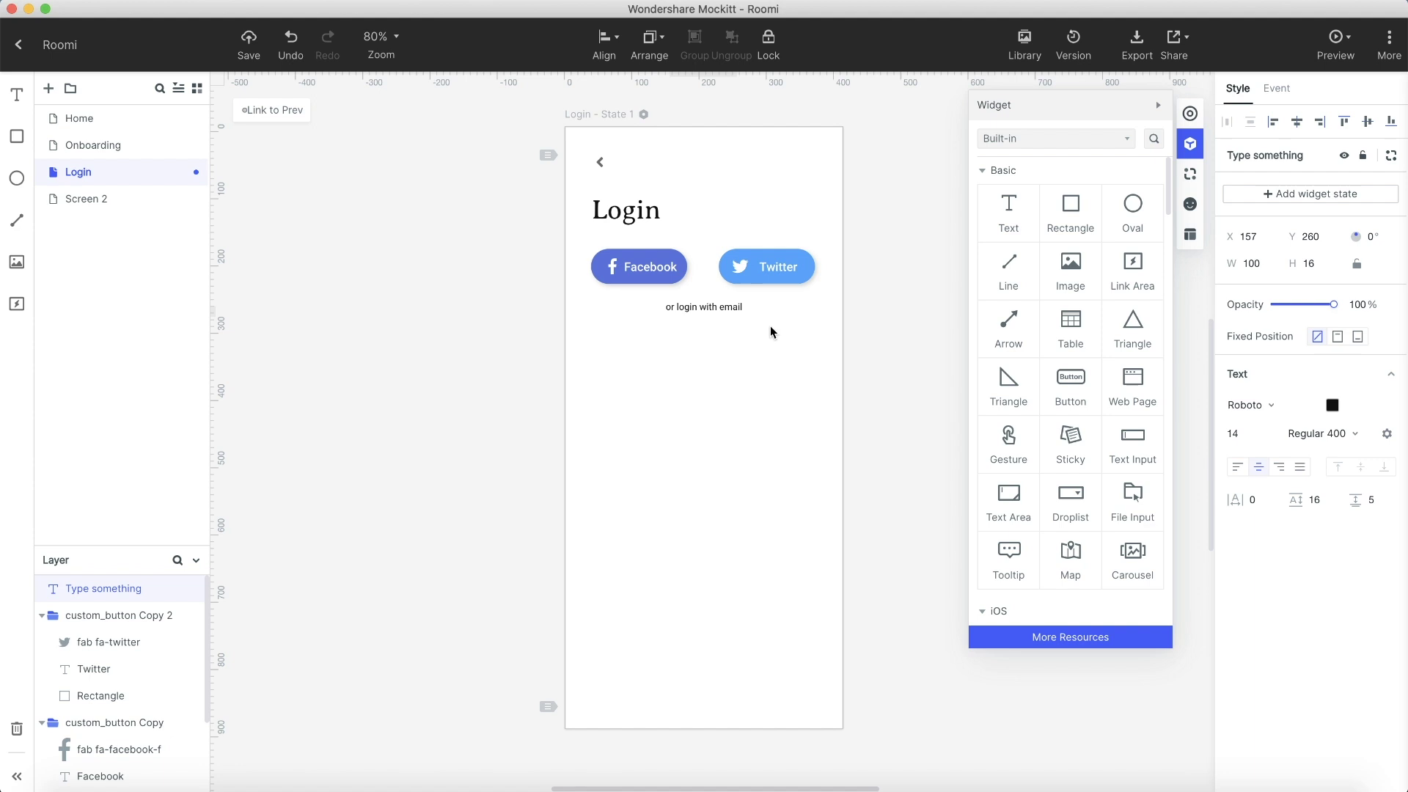
pyautogui.moveTo(704, 307); pyautogui.dragTo(721, 312)
pyautogui.click(1332, 405)
pyautogui.click(1108, 367)
pyautogui.click(889, 470)
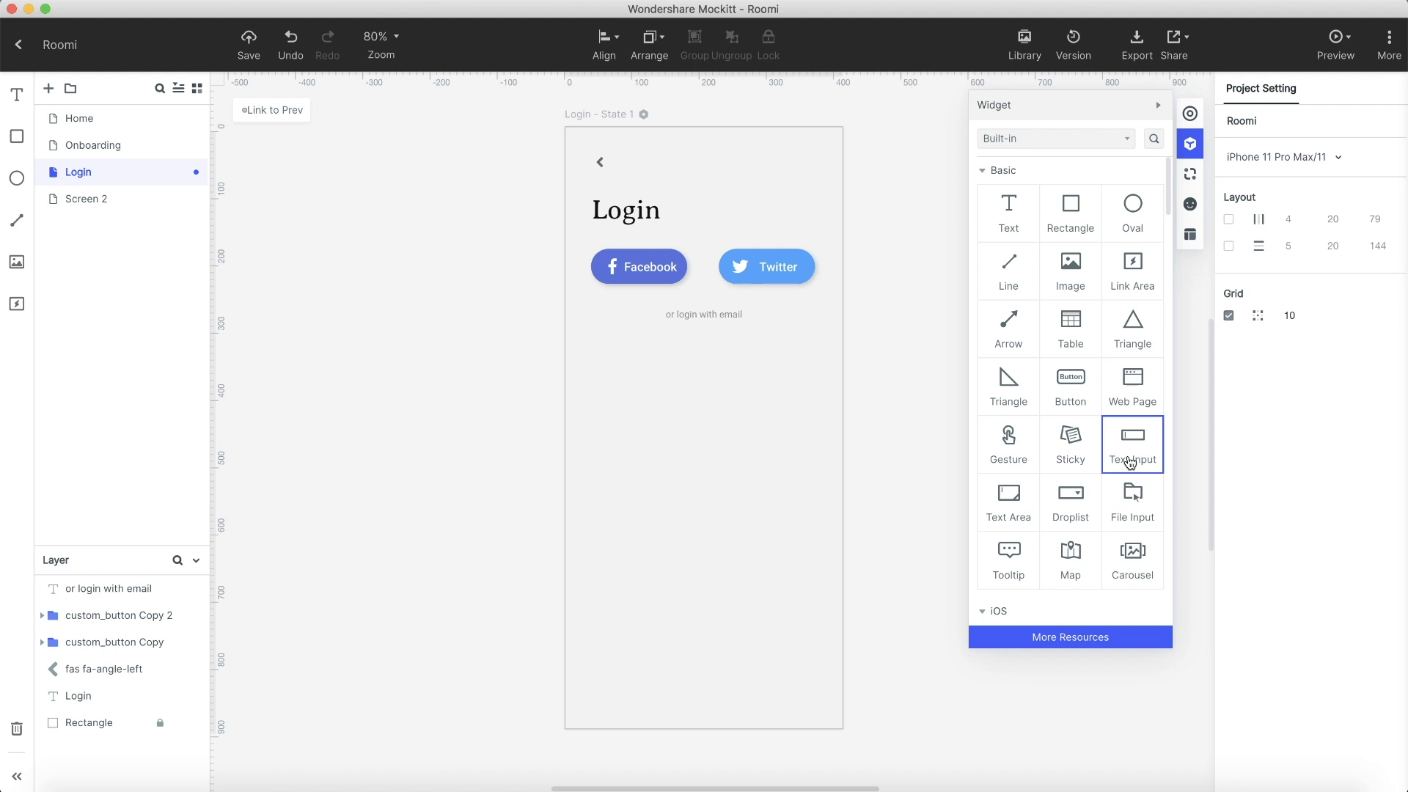
# Add a text input below the caption with corner radius 36 and no stroke.
pyautogui.moveTo(1129, 463); pyautogui.dragTo(704, 415)
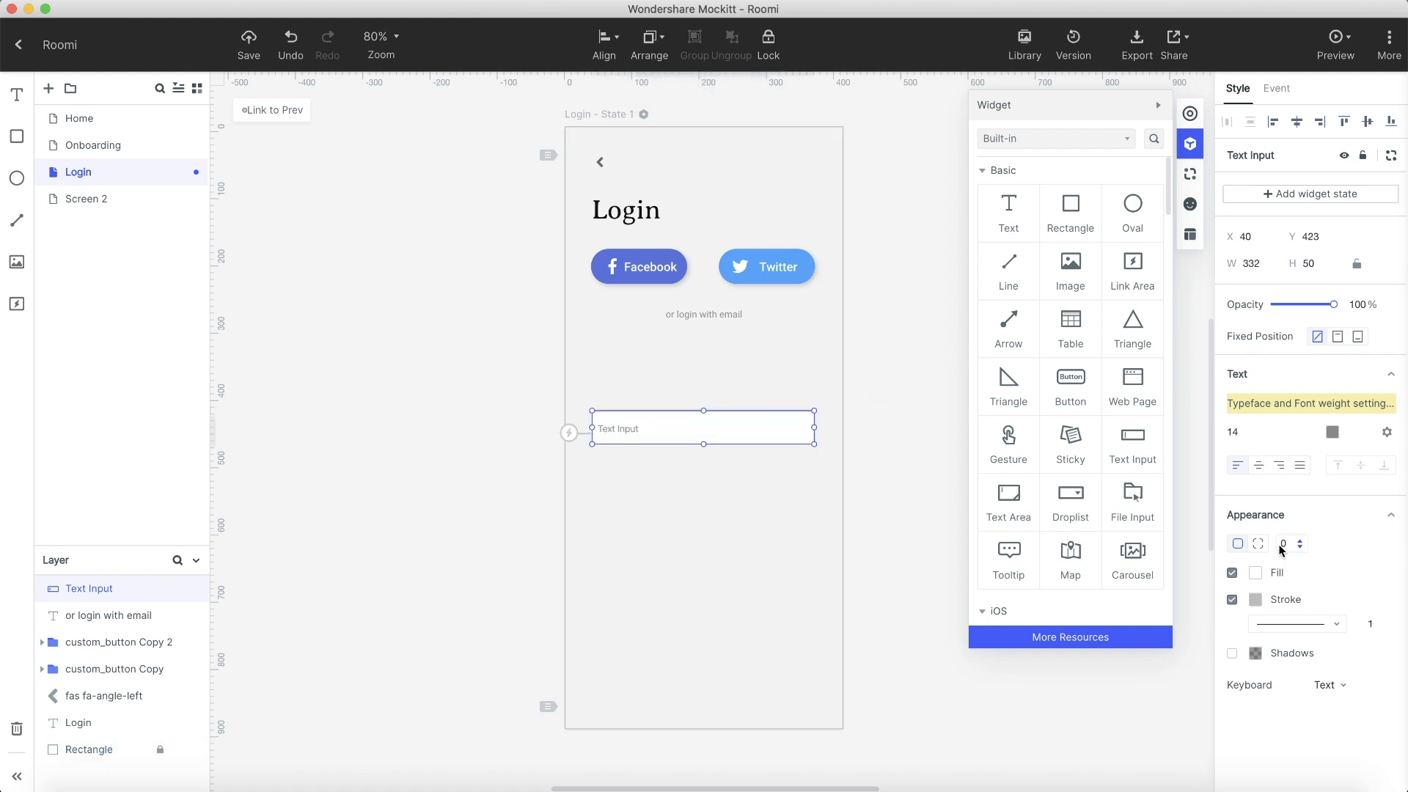
pyautogui.write('6')
pyautogui.press('Return')
pyautogui.click(1232, 600)
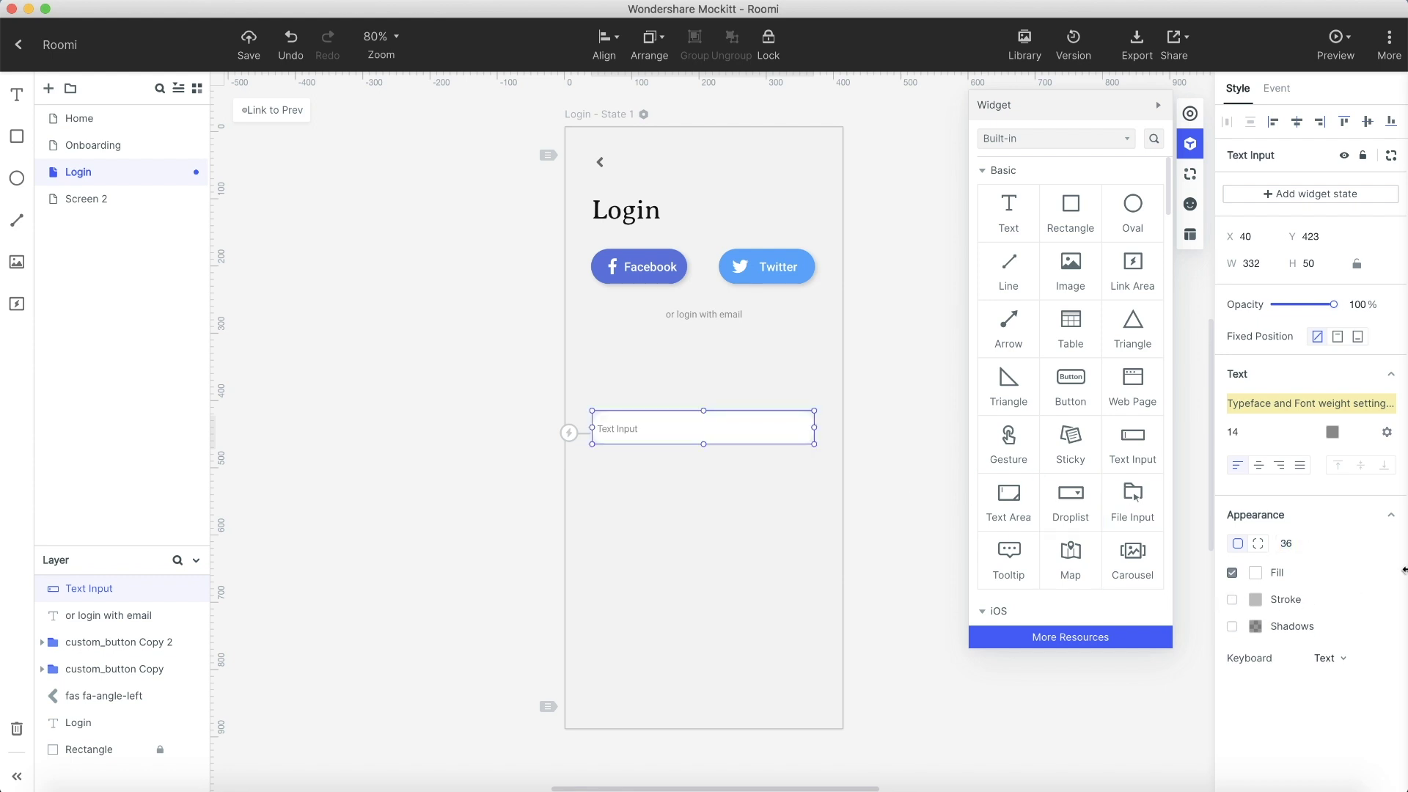
# Keep the plain Text keyboard and duplicate the field just below it.
pyautogui.click(1352, 663)
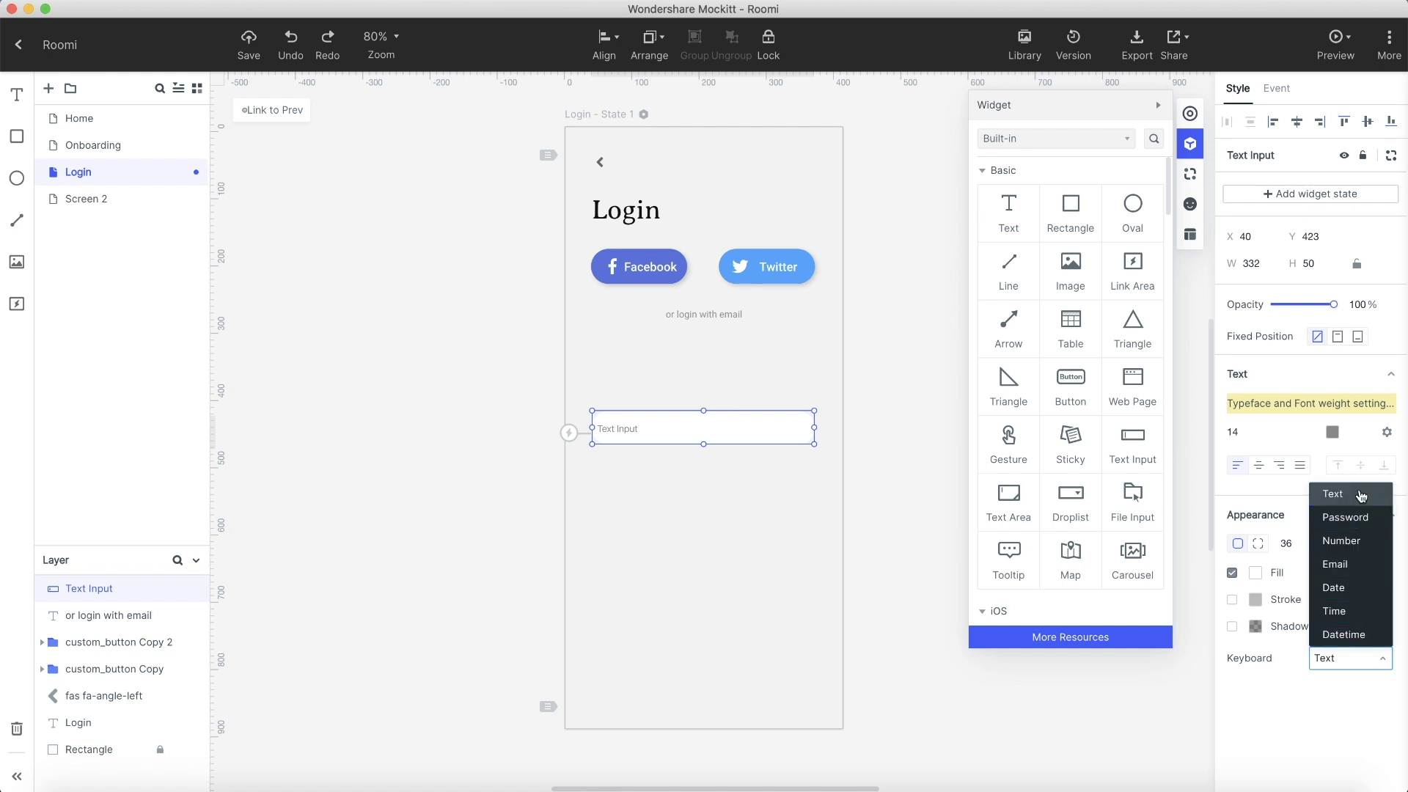
pyautogui.click(1361, 495)
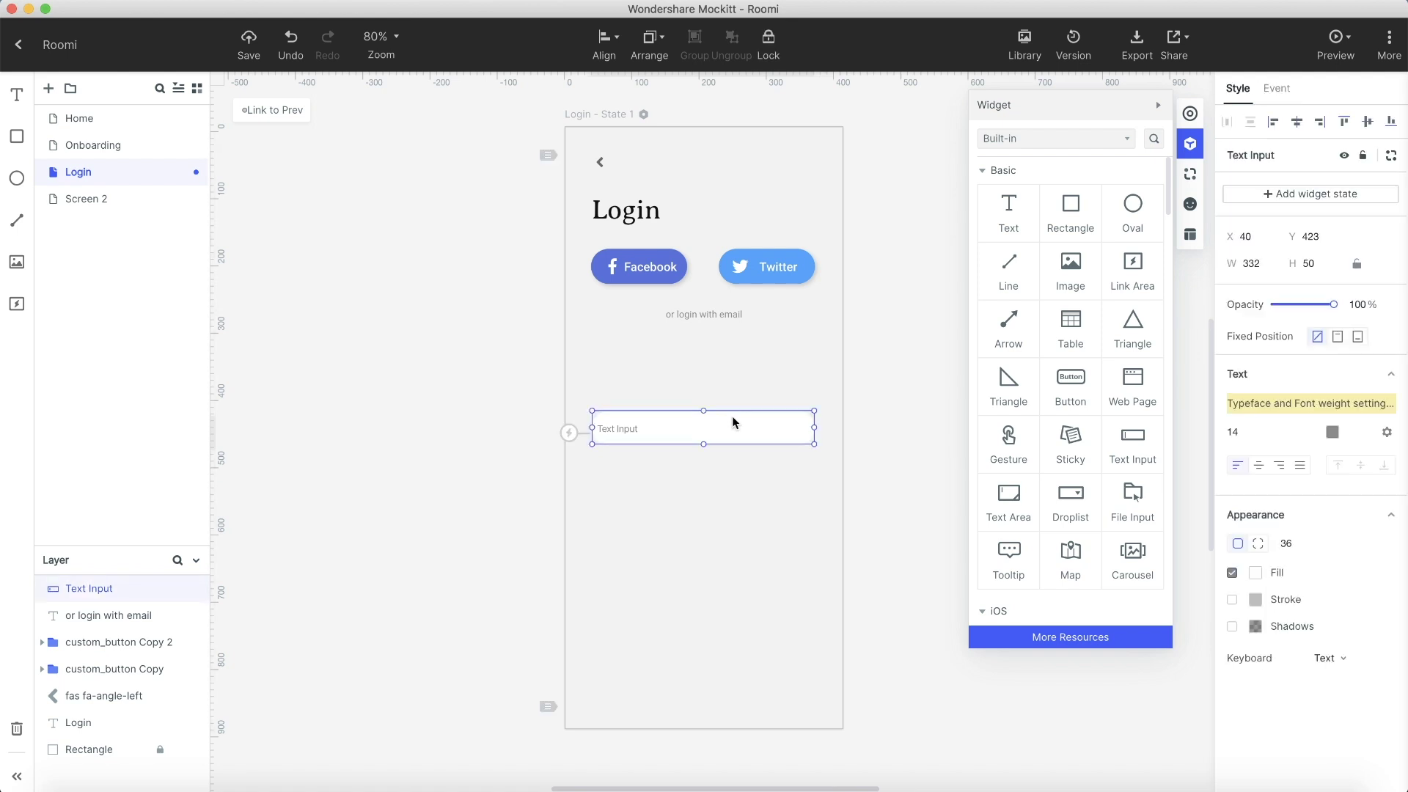
pyautogui.moveTo(733, 416); pyautogui.dragTo(745, 490)
# Set the fields' placeholders to 'Enter Email' and 'Password'.
pyautogui.doubleClick(618, 481)
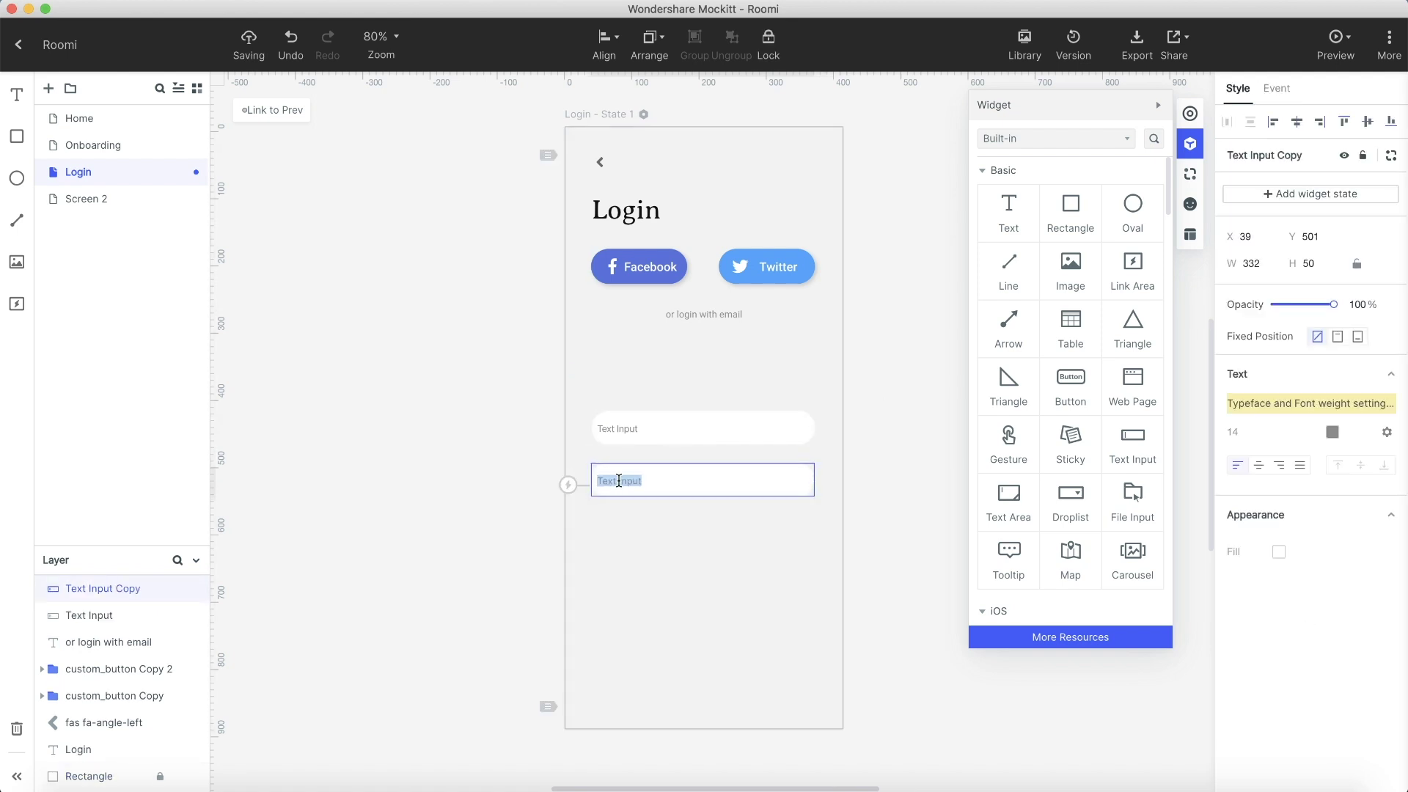
pyautogui.write('word')
pyautogui.doubleClick(619, 429)
pyautogui.write('Enter Email')
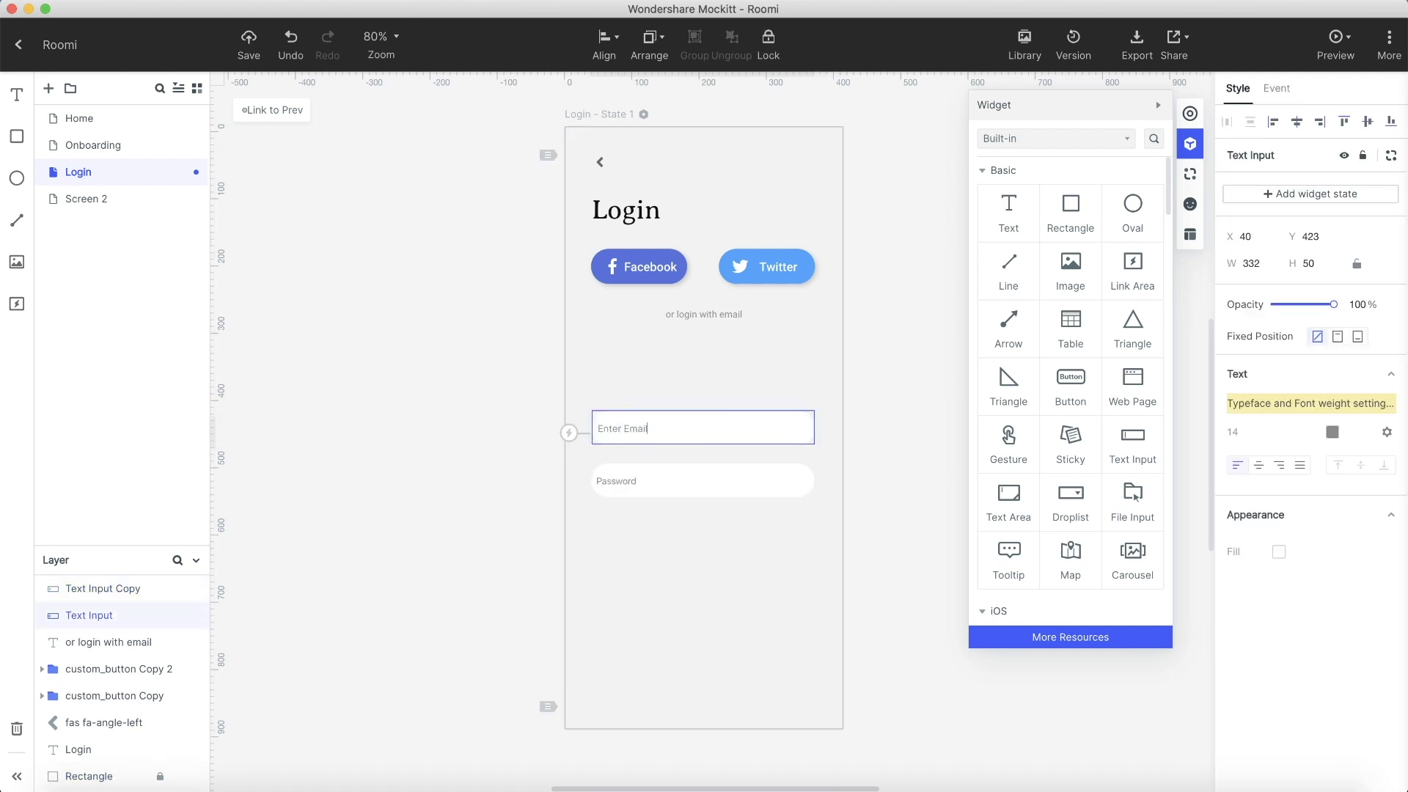
pyautogui.click(870, 494)
# Give the Enter Email field an Email keyboard type.
pyautogui.click(683, 434)
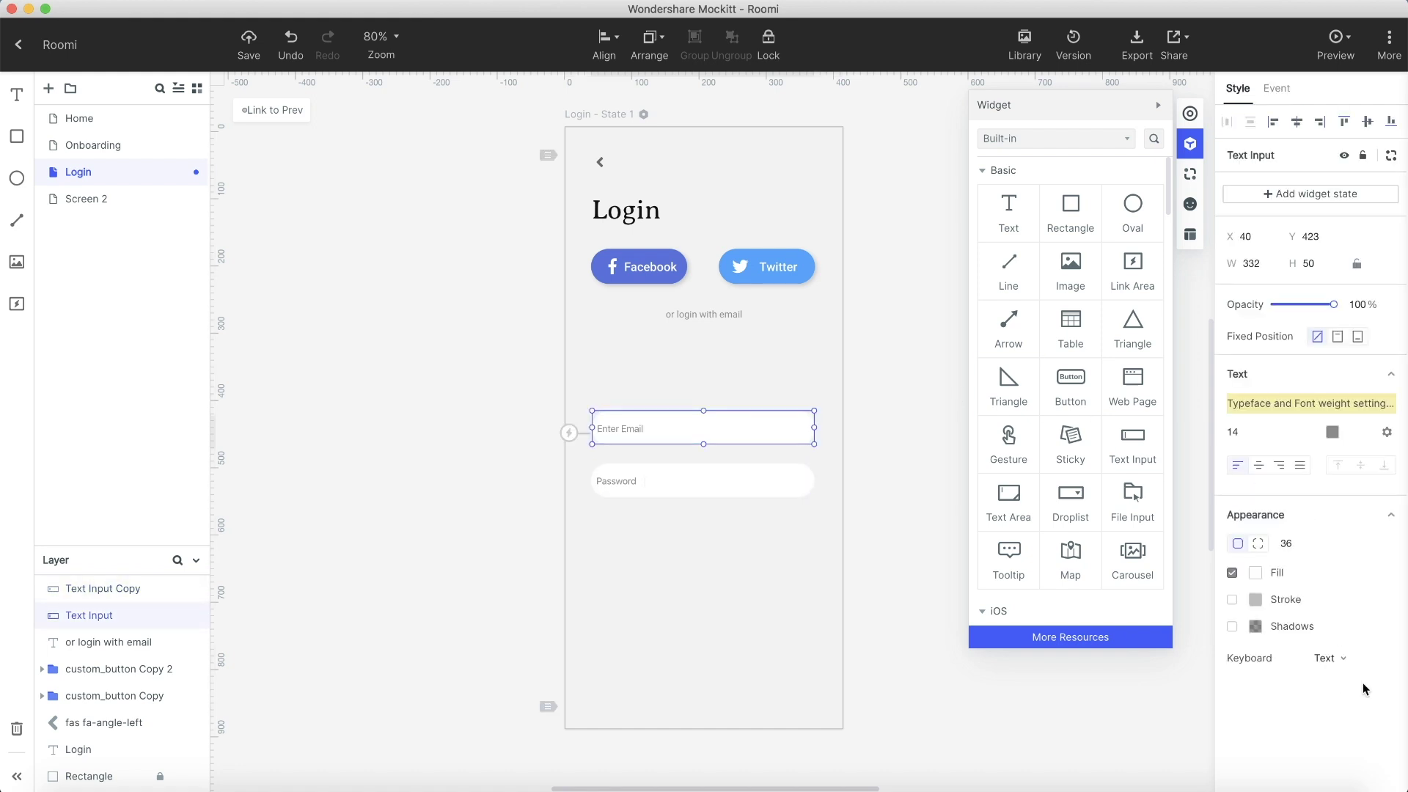
pyautogui.click(1344, 668)
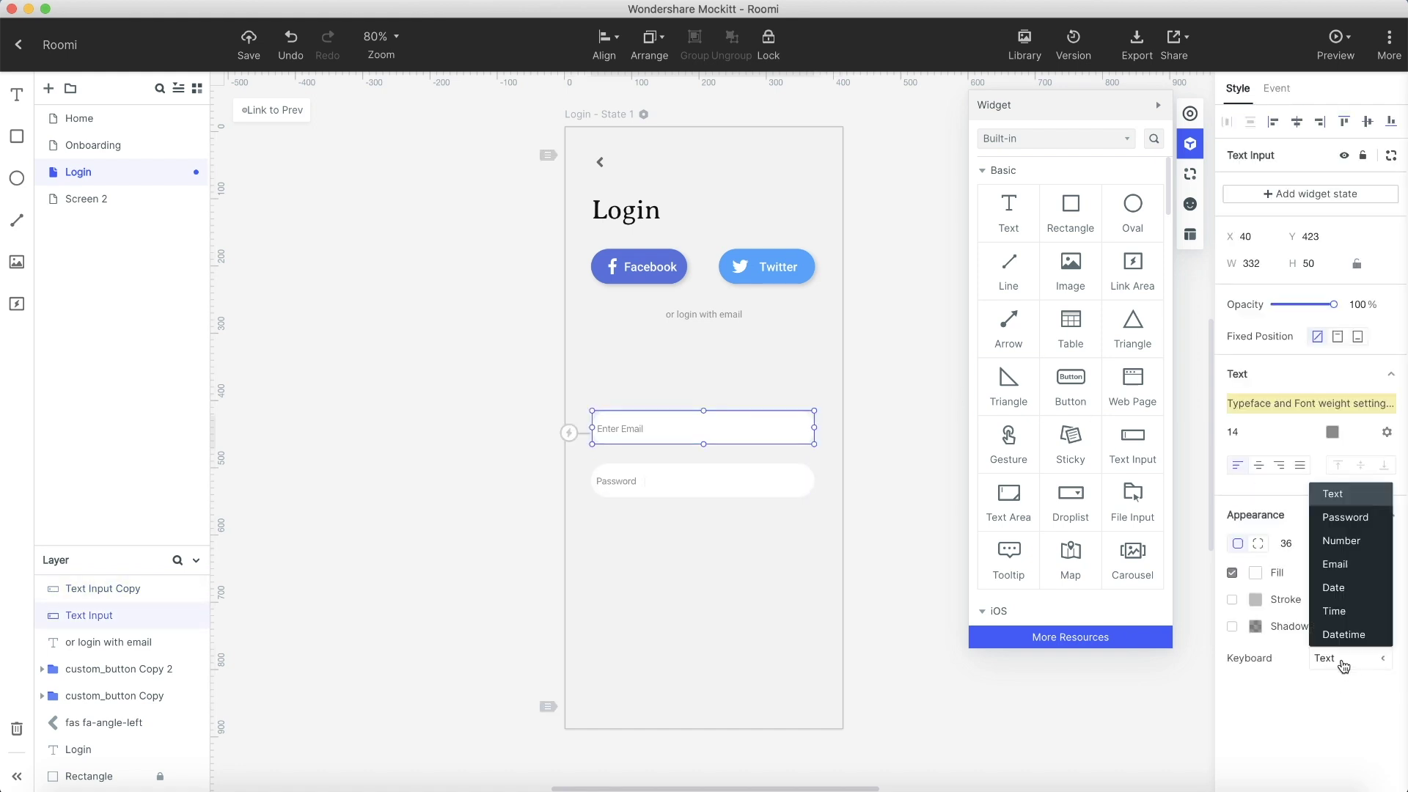
pyautogui.click(1351, 567)
# Give the Password field a Password keyboard type.
pyautogui.click(718, 482)
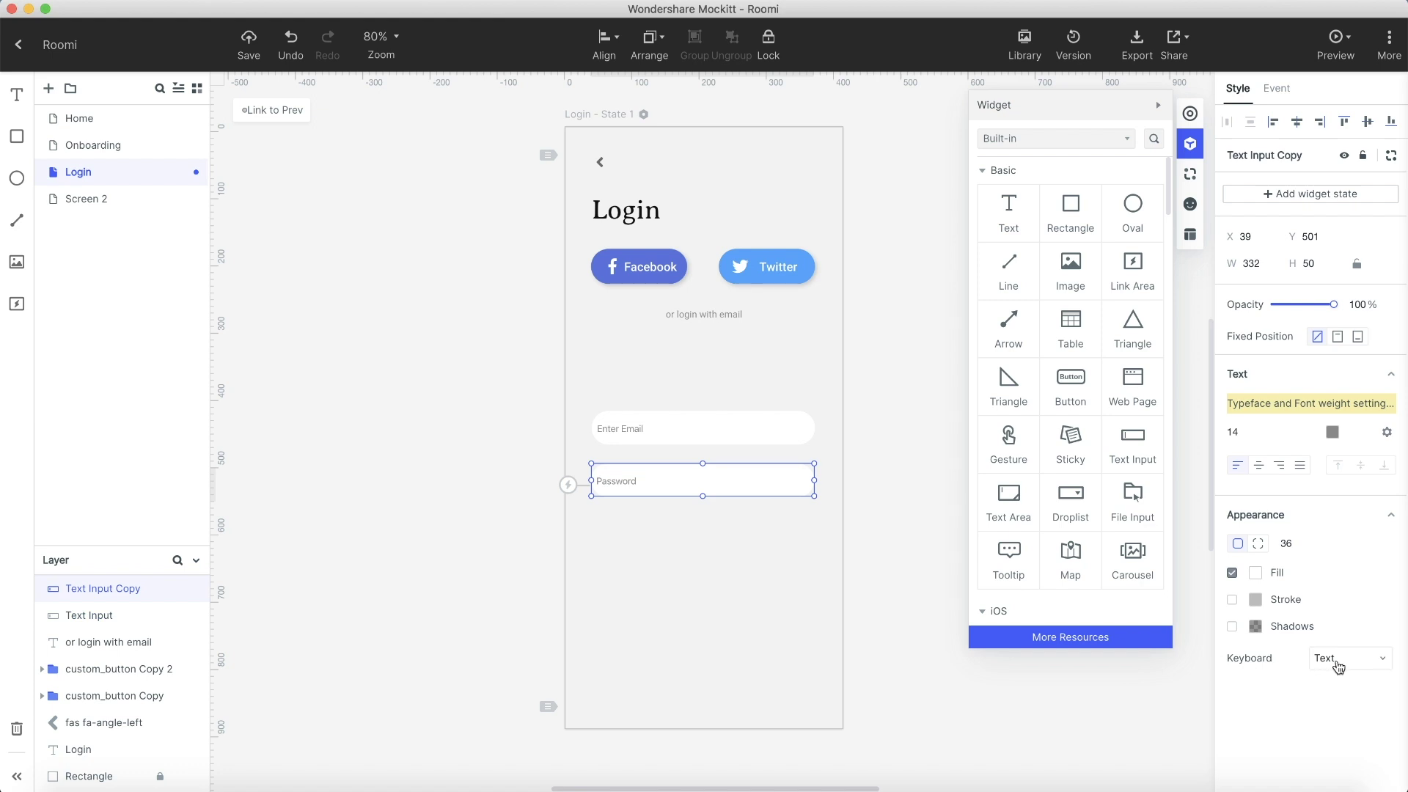
pyautogui.click(1336, 660)
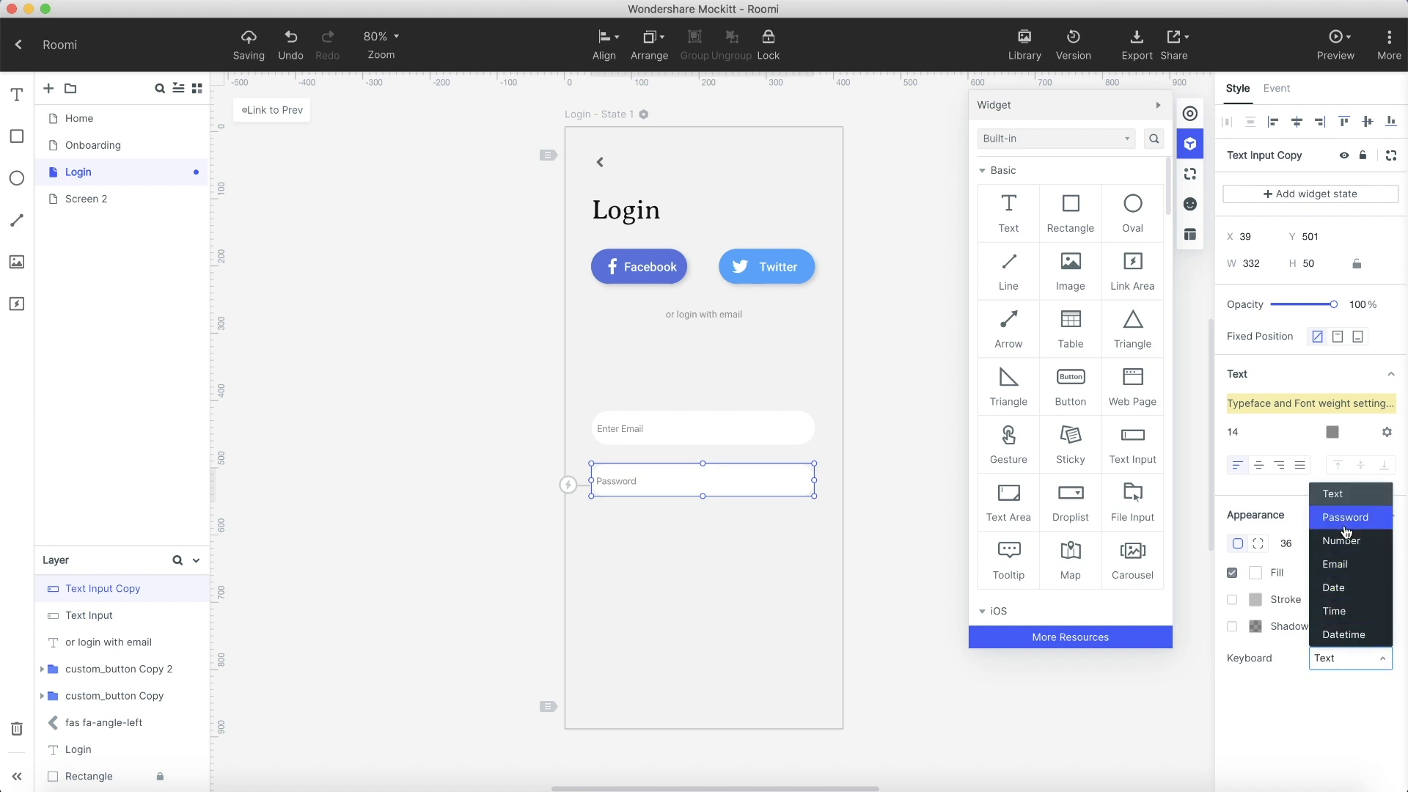
pyautogui.click(1345, 519)
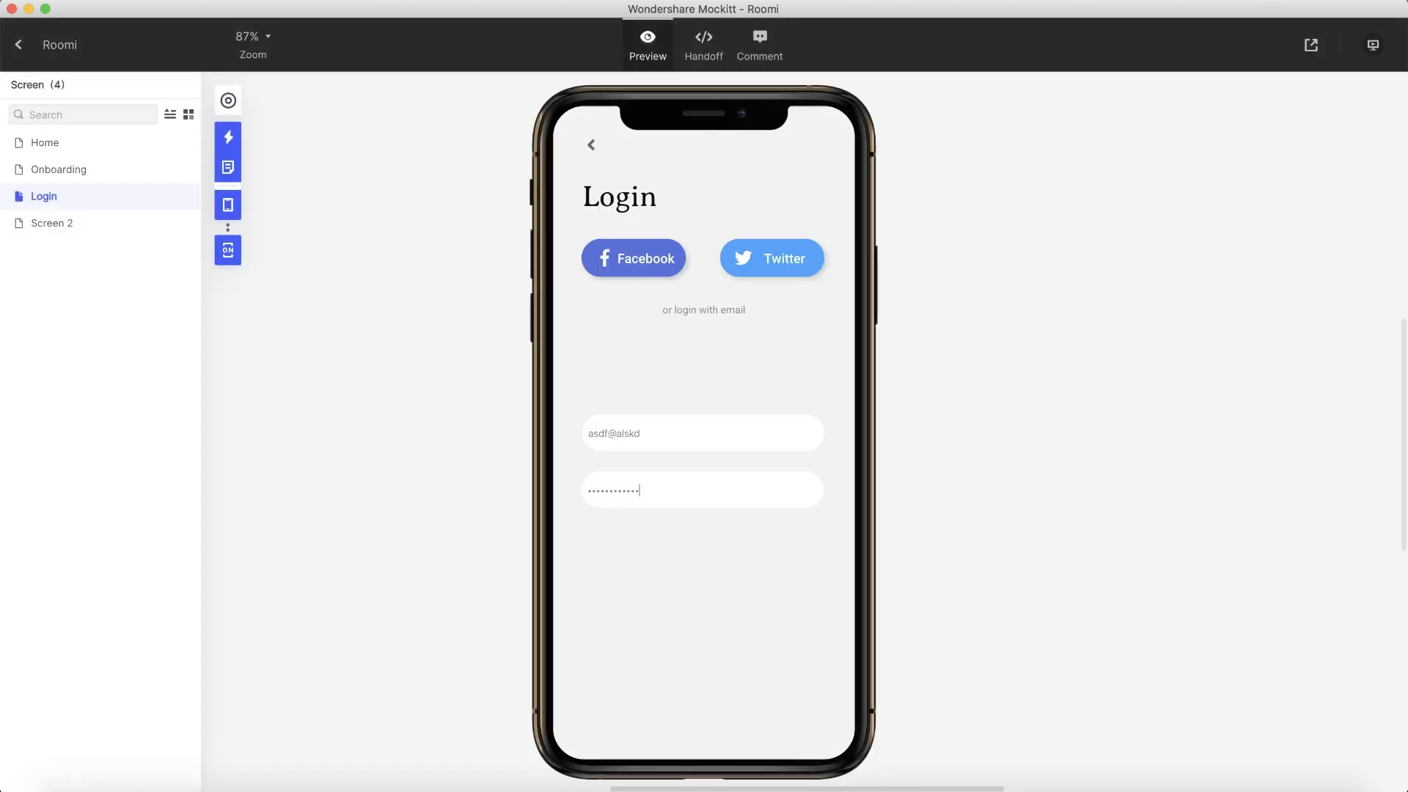
# Leave Preview mode via the back arrow and return to the editor.
pyautogui.click(18, 44)
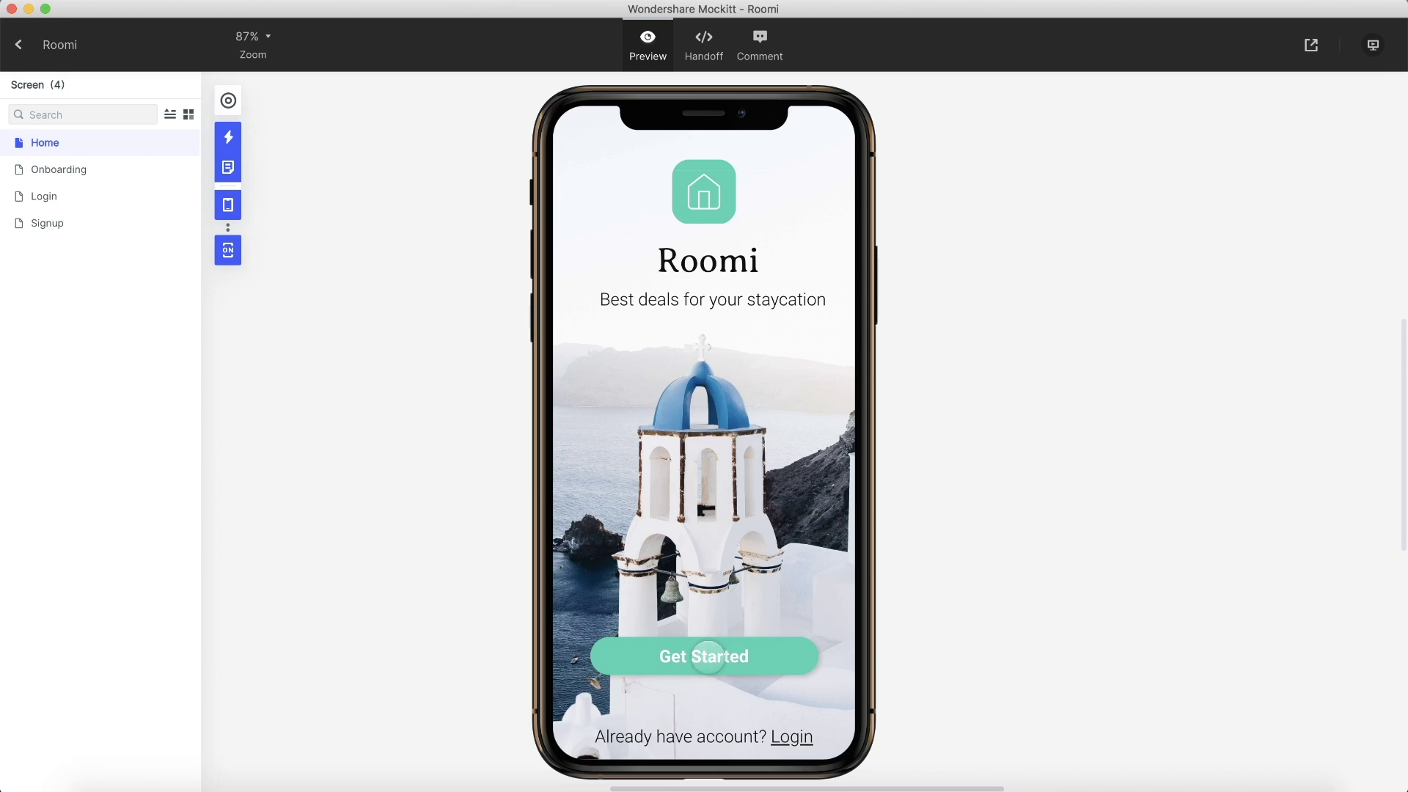
pyautogui.click(16, 44)
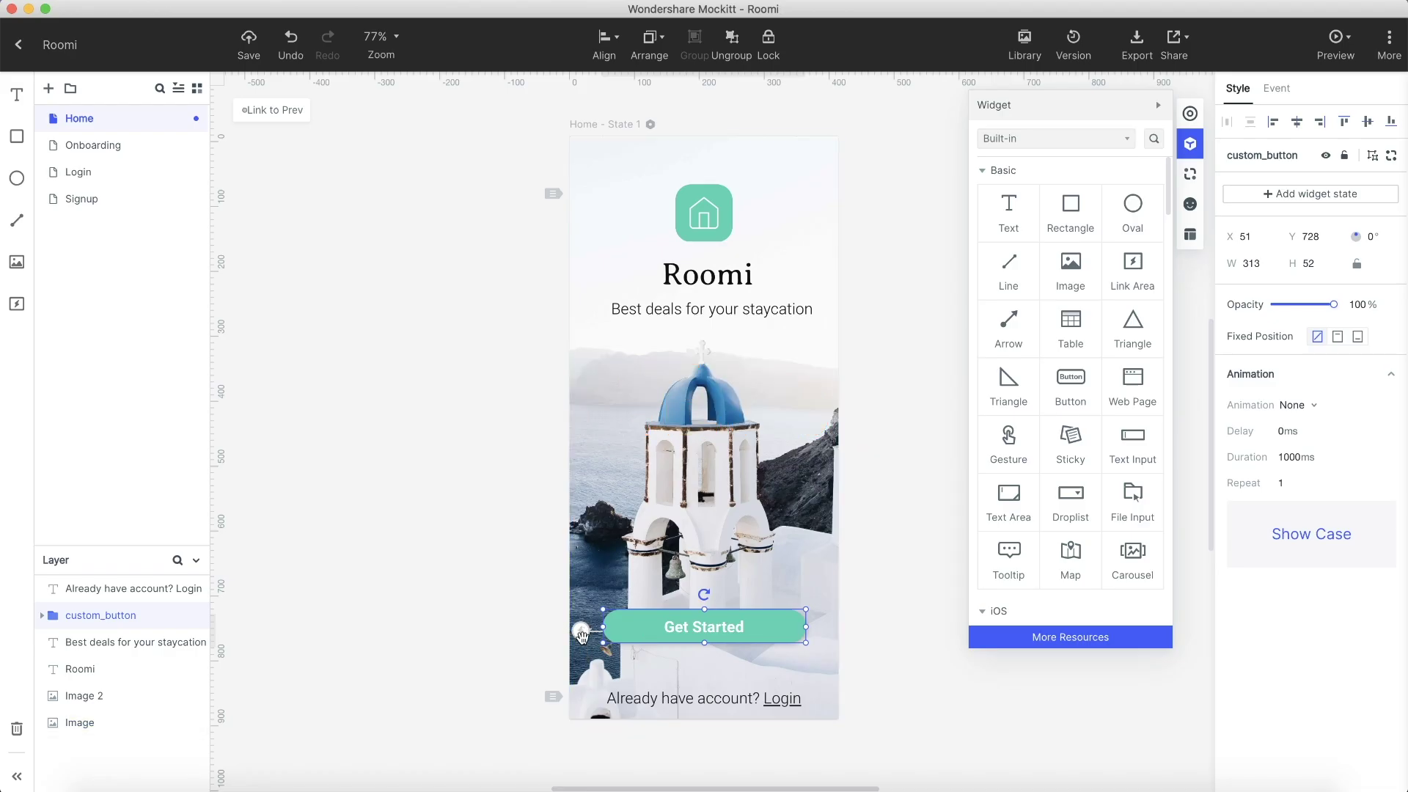
# Link Home's Get Started button to the Onboarding screen.
pyautogui.moveTo(582, 630); pyautogui.dragTo(137, 153)
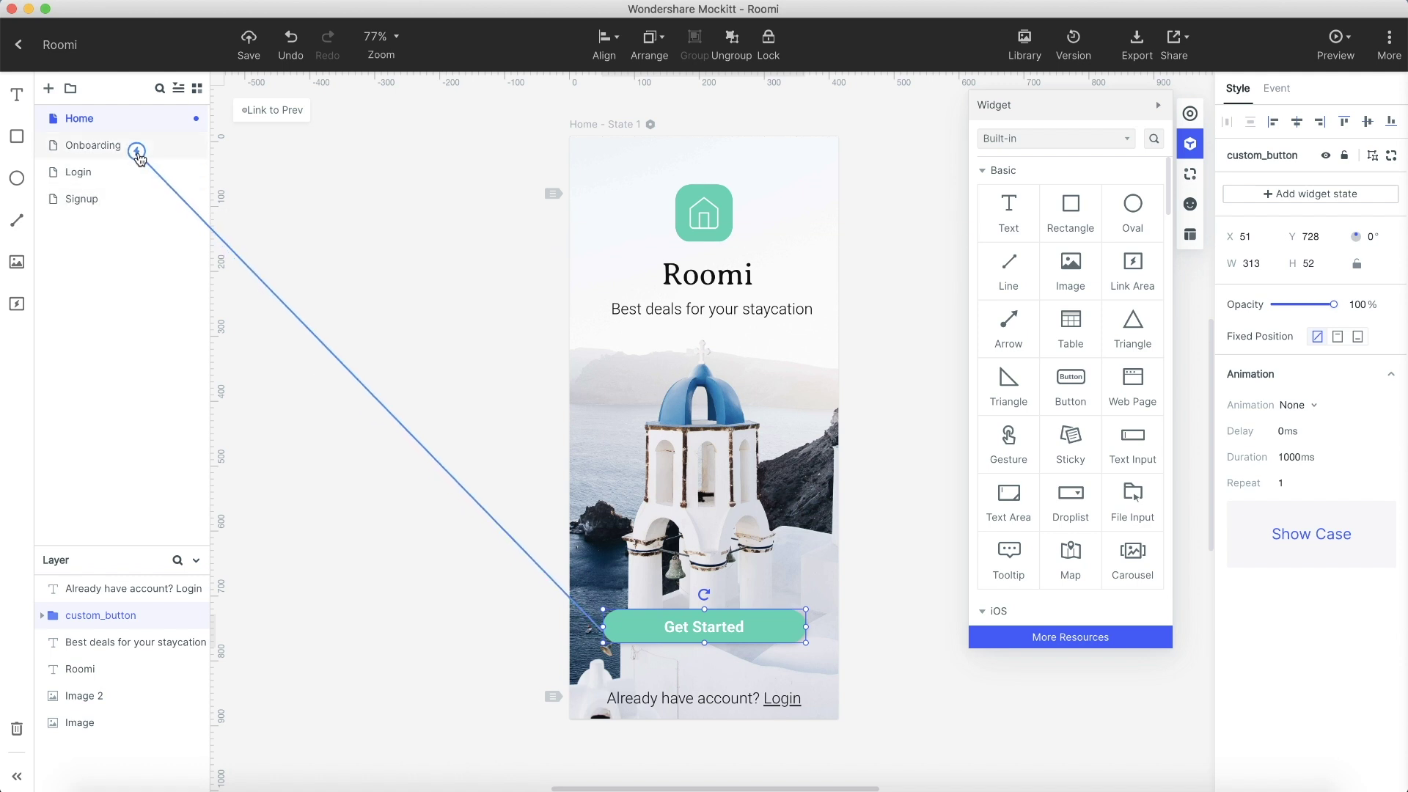
pyautogui.moveTo(136, 154); pyautogui.dragTo(137, 154)
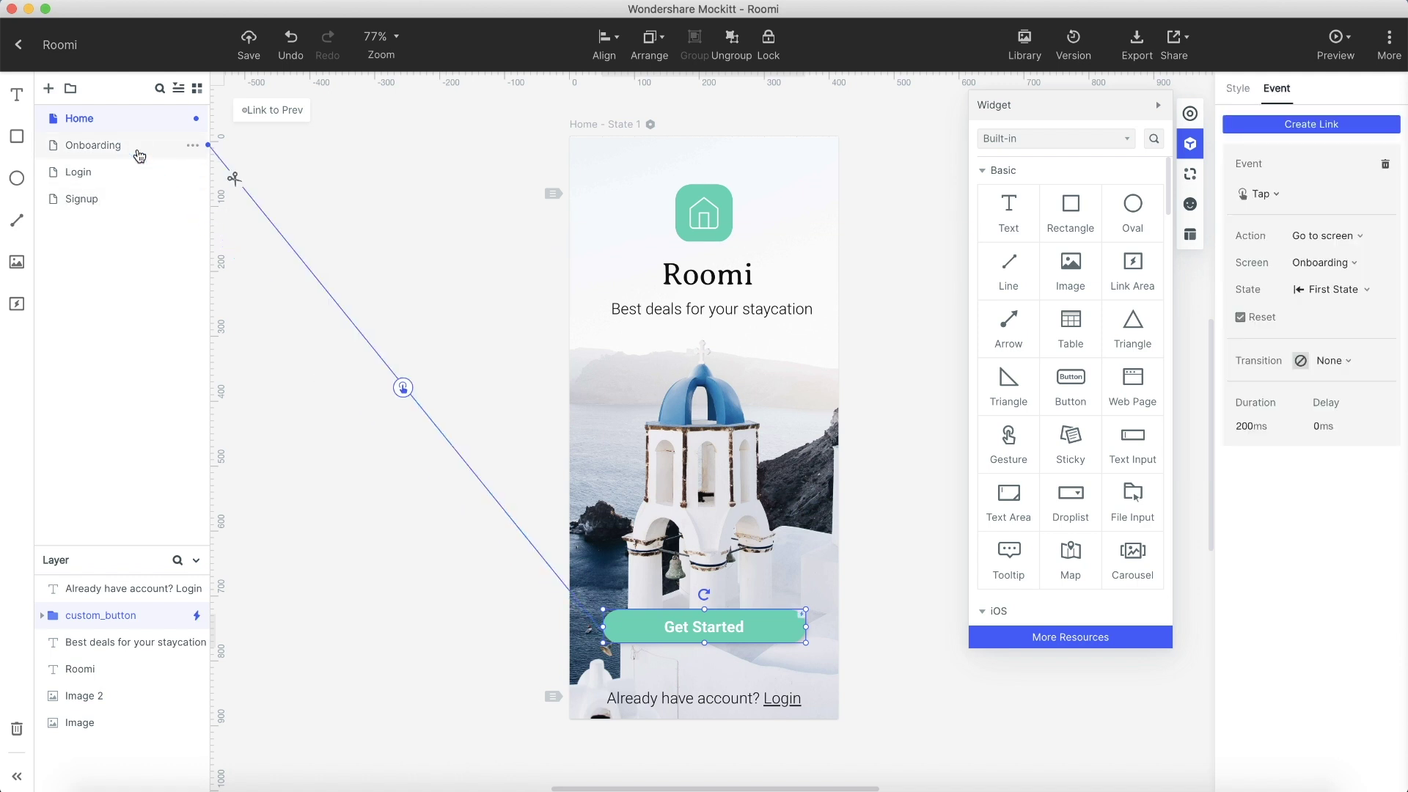
# Link the 'Already have account? Login' text to the Login screen.
pyautogui.click(783, 697)
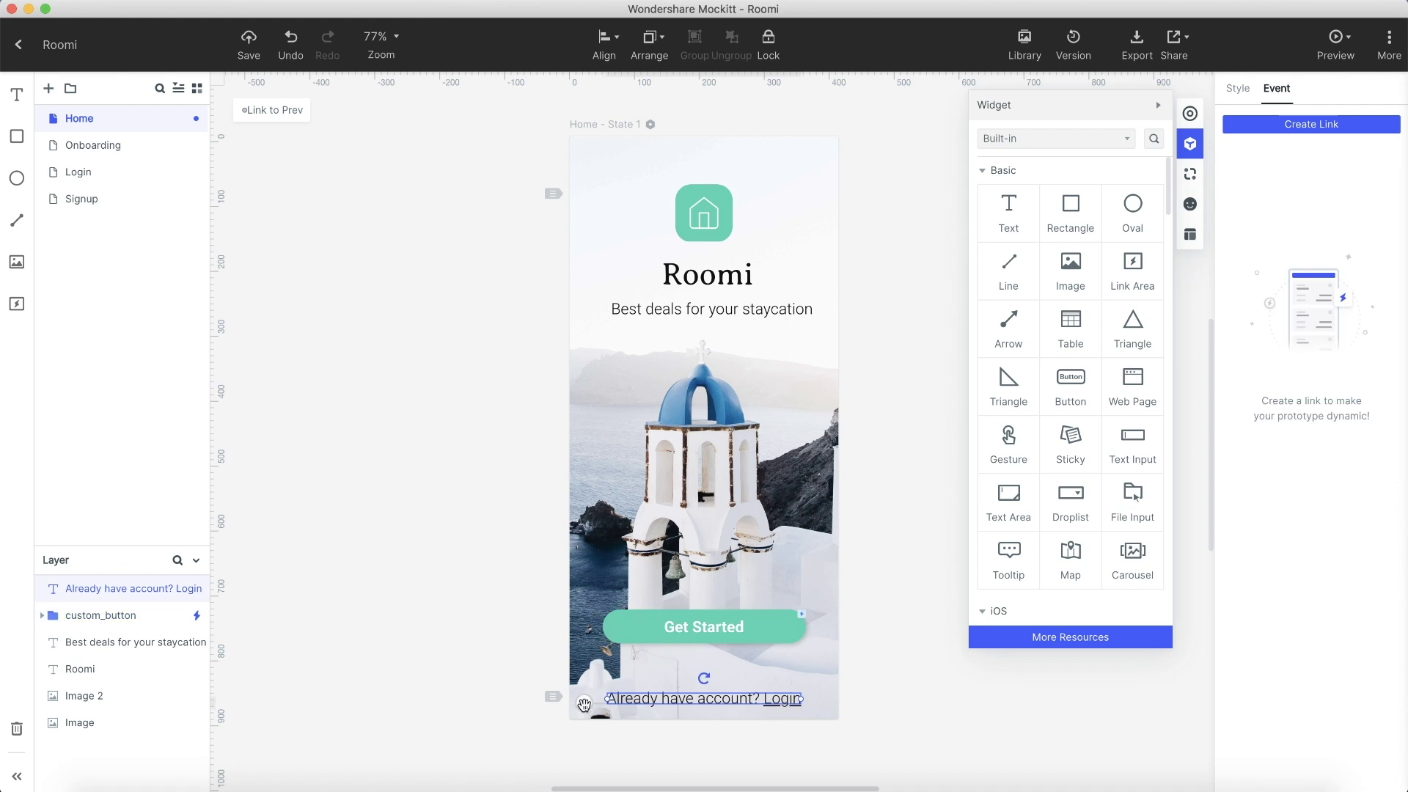
pyautogui.moveTo(584, 704); pyautogui.dragTo(86, 179)
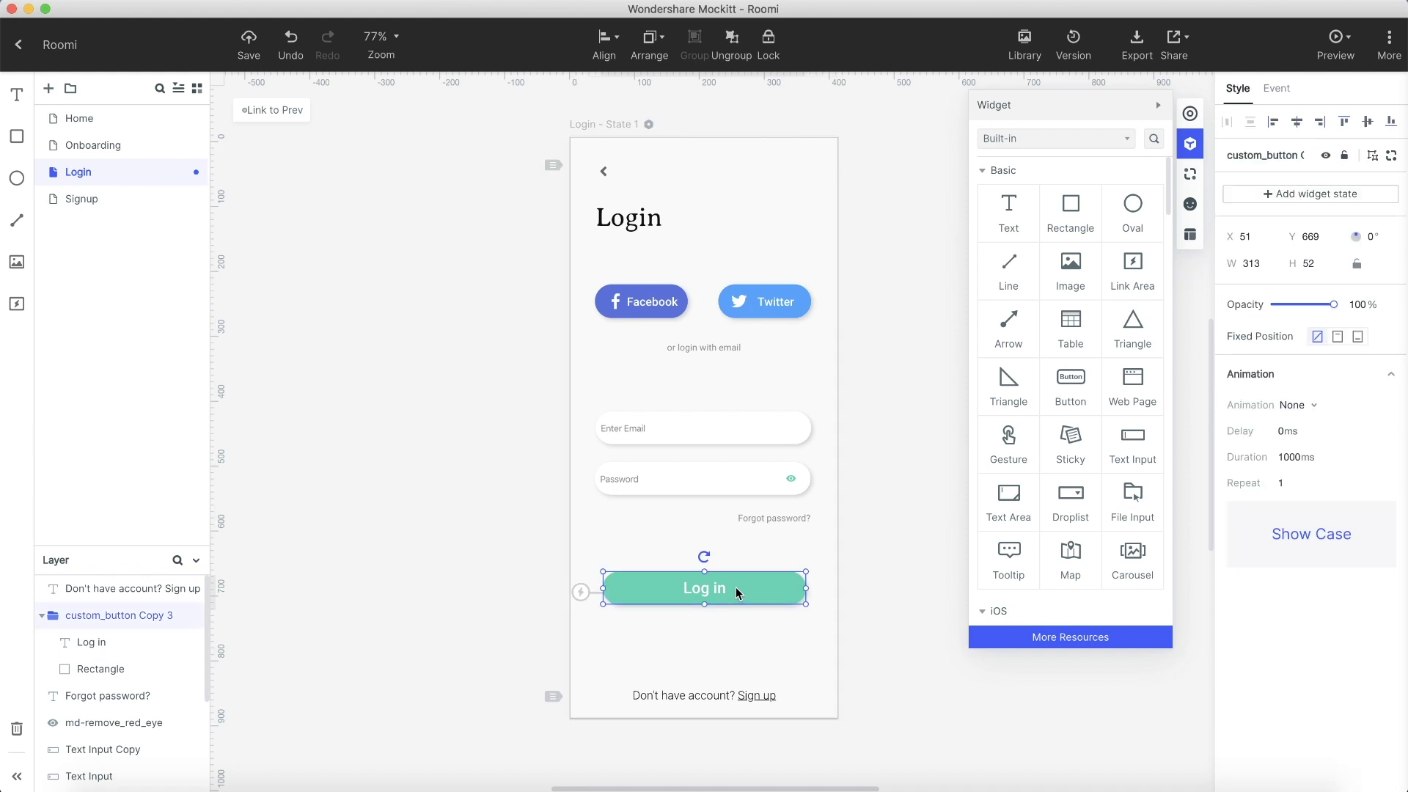
pyautogui.click(81, 198)
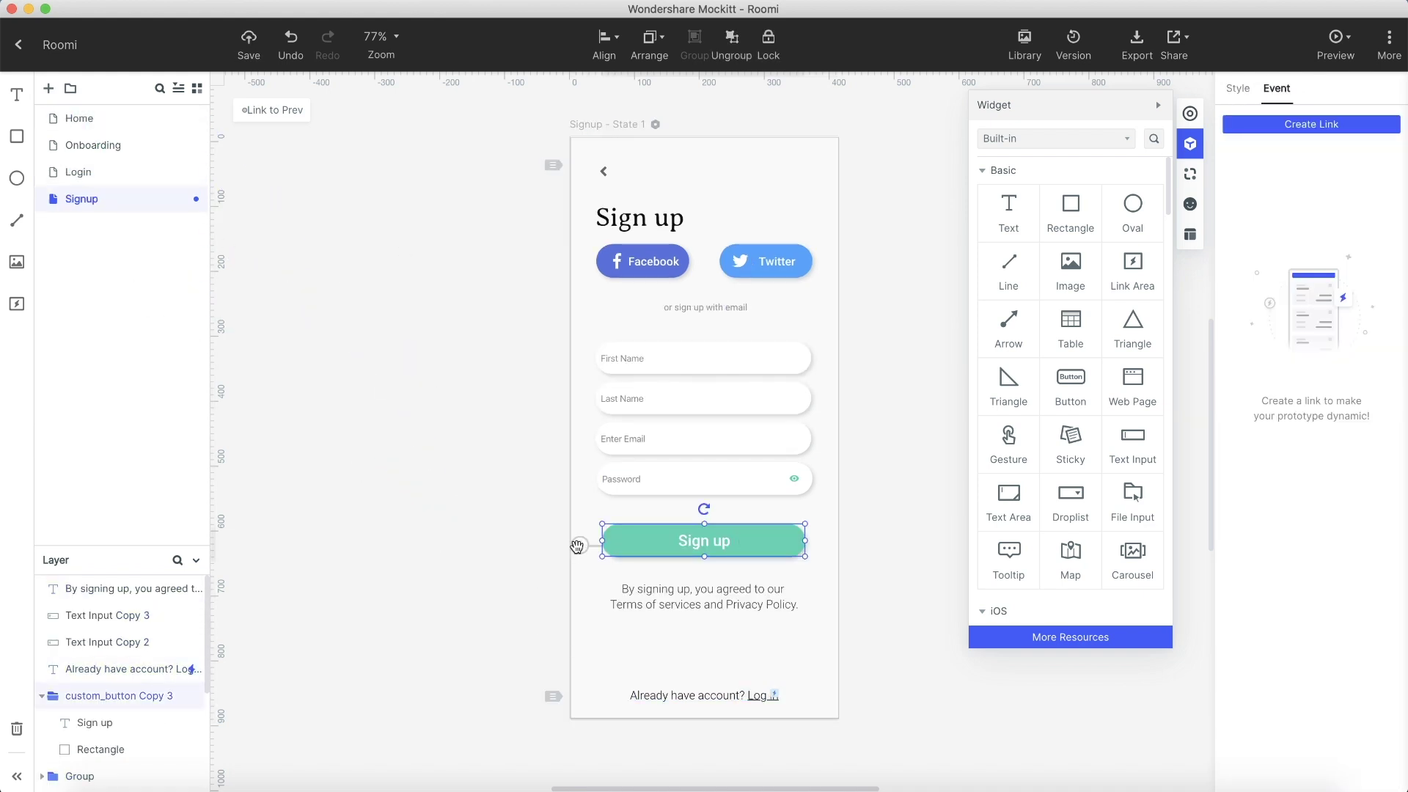
# Preview the prototype and tap through Home, Onboarding, Login to Sign up.
pyautogui.click(1329, 47)
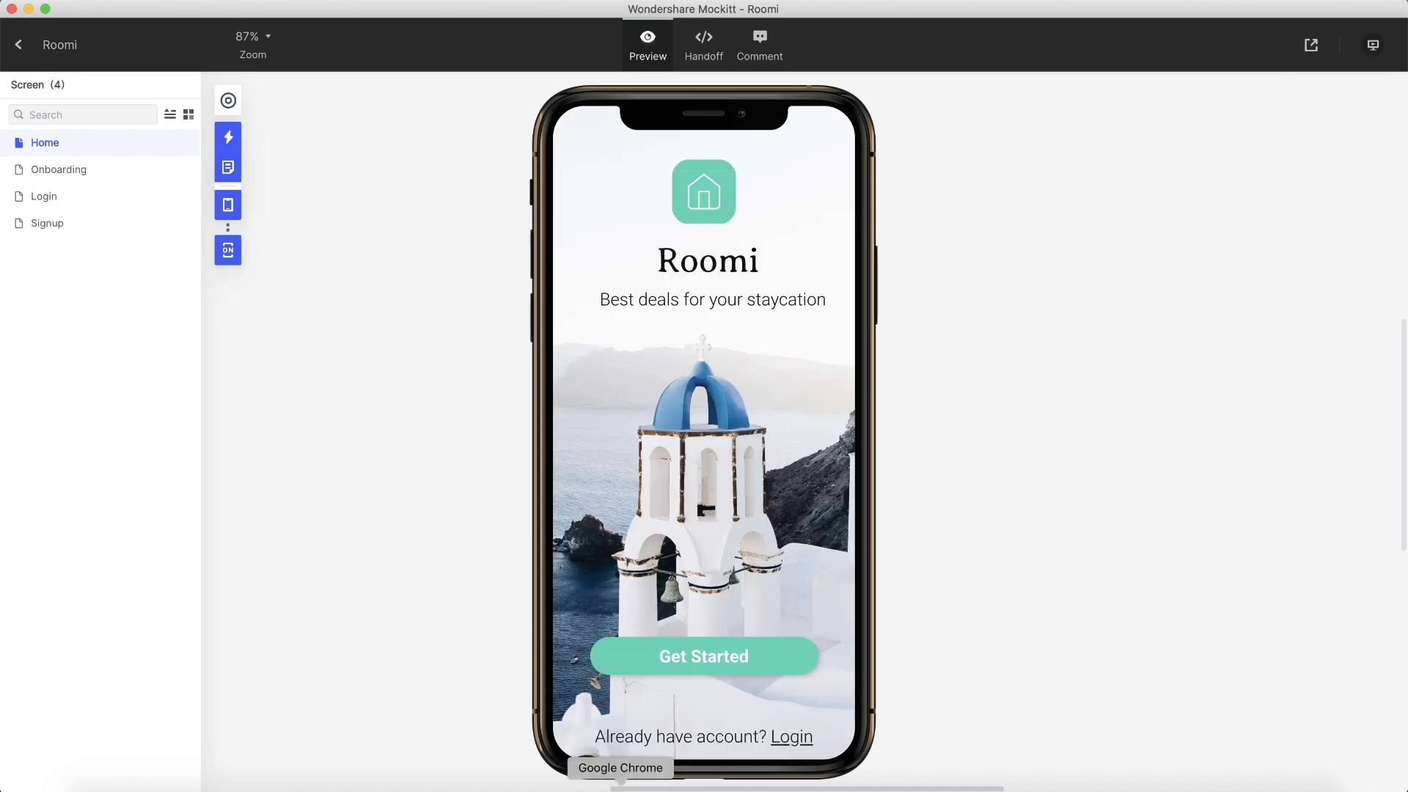
pyautogui.click(716, 666)
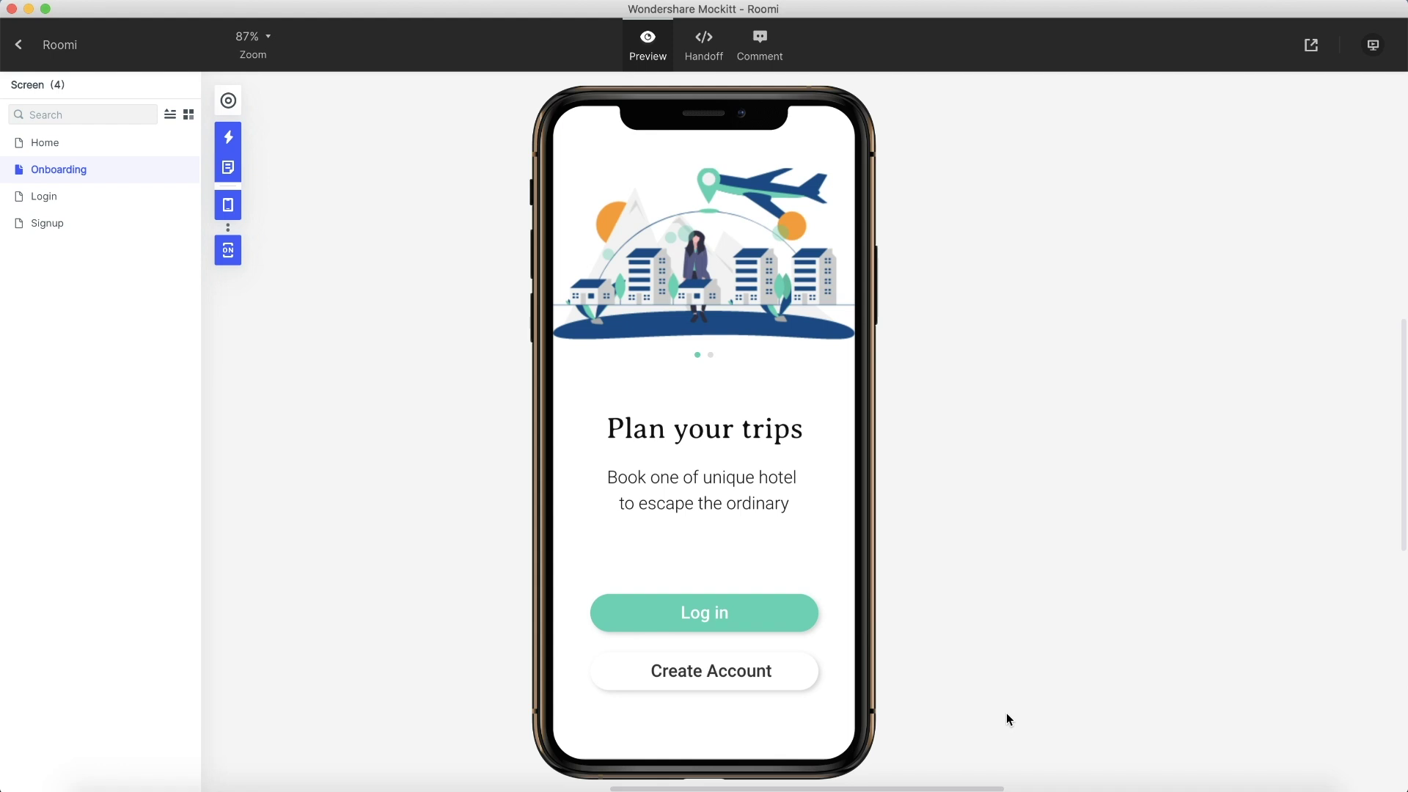
pyautogui.click(737, 269)
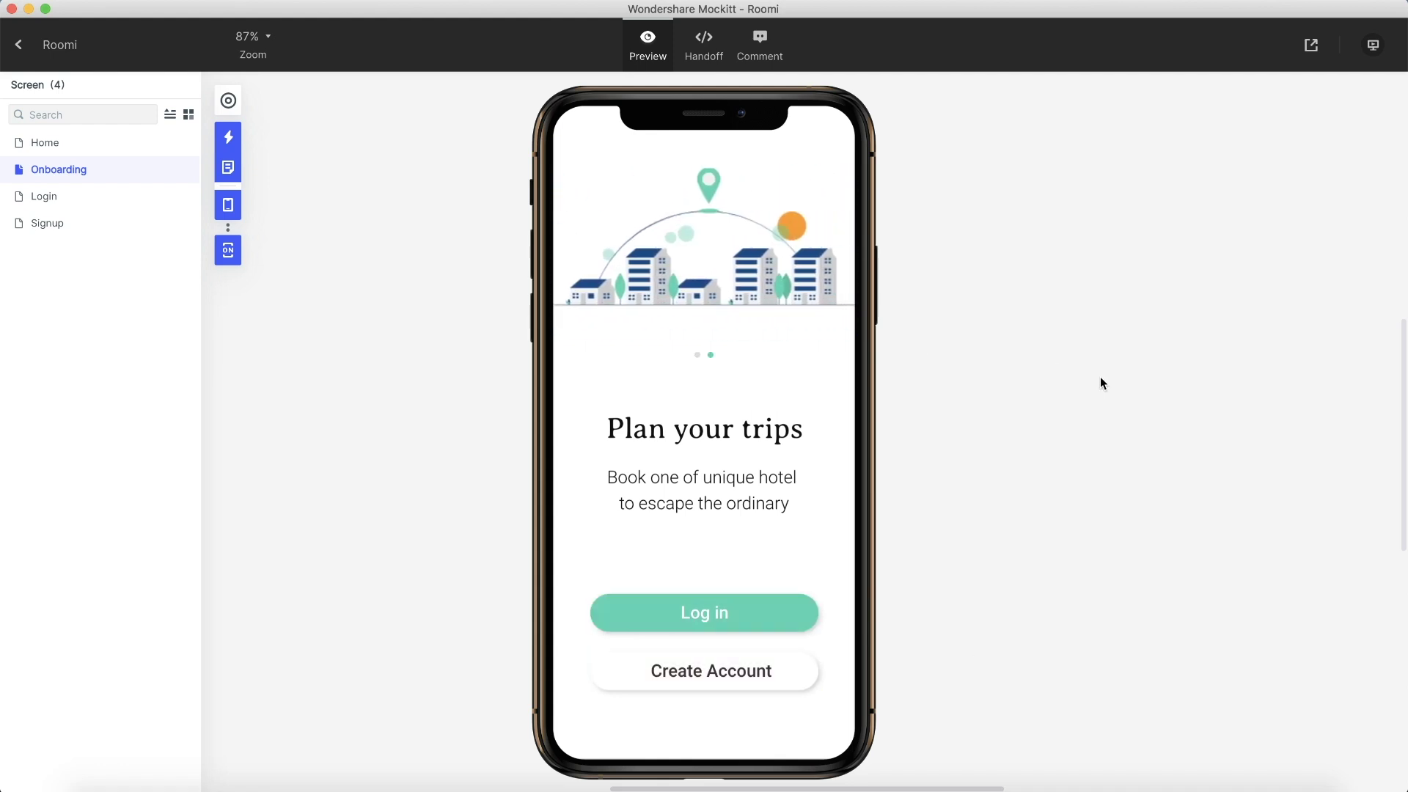
pyautogui.click(752, 616)
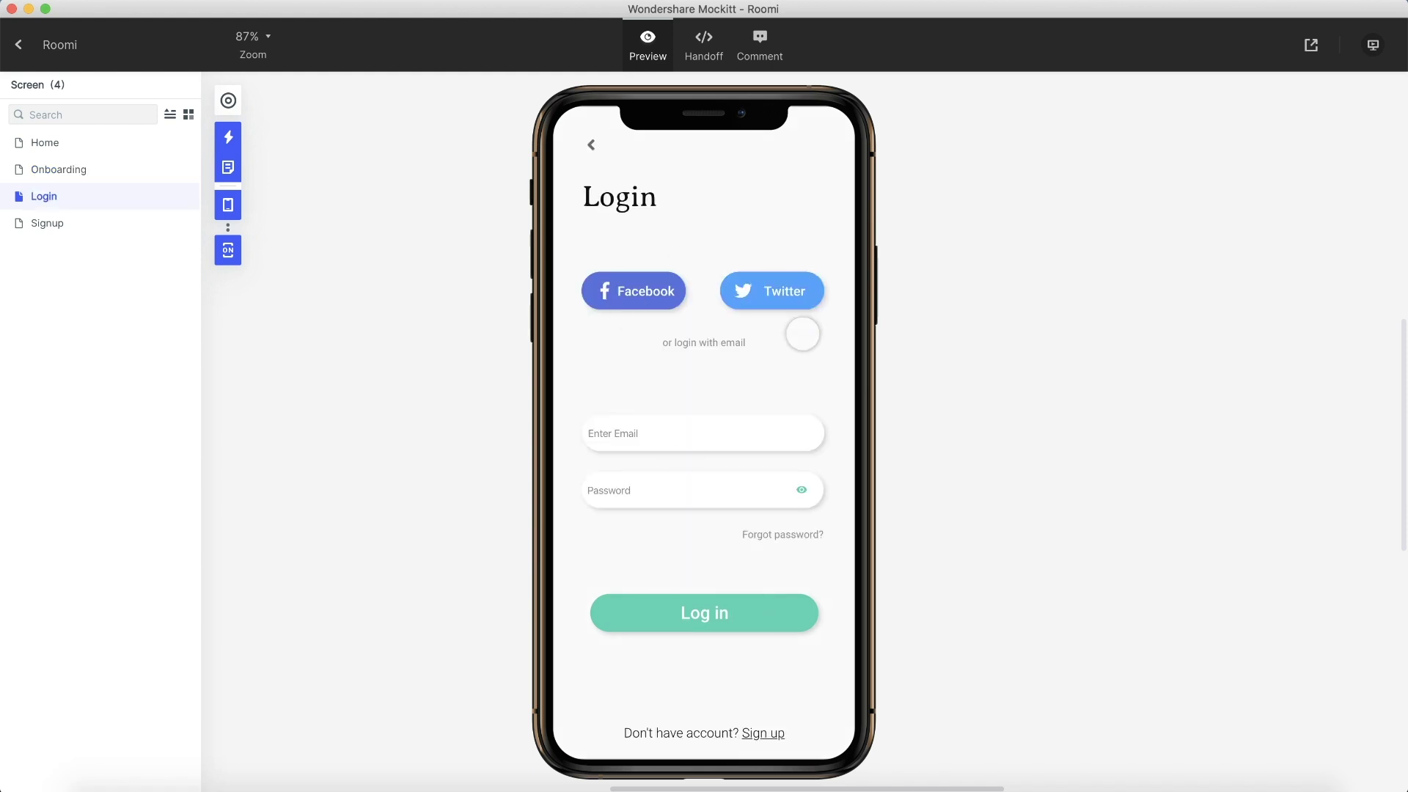
pyautogui.click(763, 733)
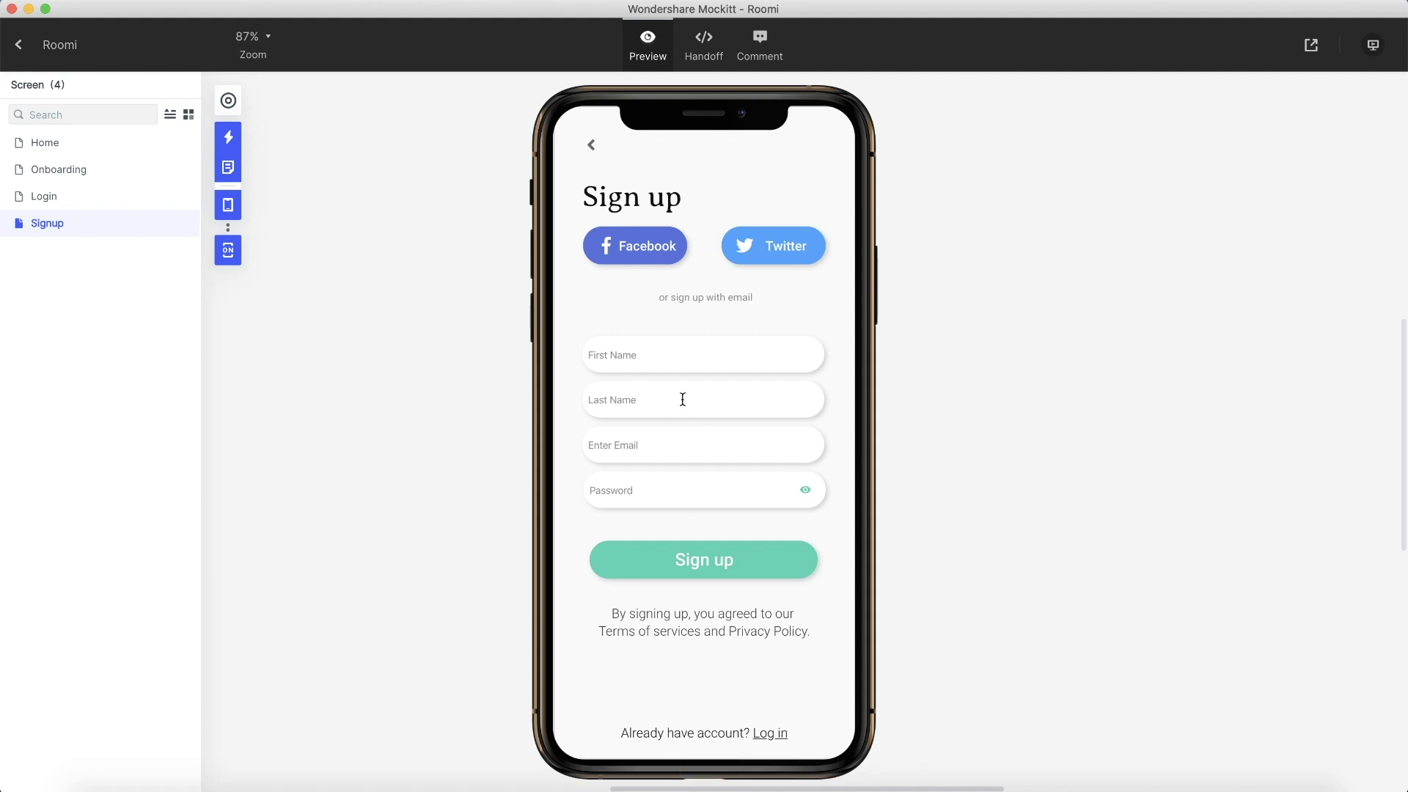
# Type into the Sign up form's First Name, Last Name and email fields.
pyautogui.click(666, 362)
pyautogui.write('fasdf')
pyautogui.click(644, 399)
pyautogui.write('asdfa')
pyautogui.click(643, 445)
pyautogui.write('asd')
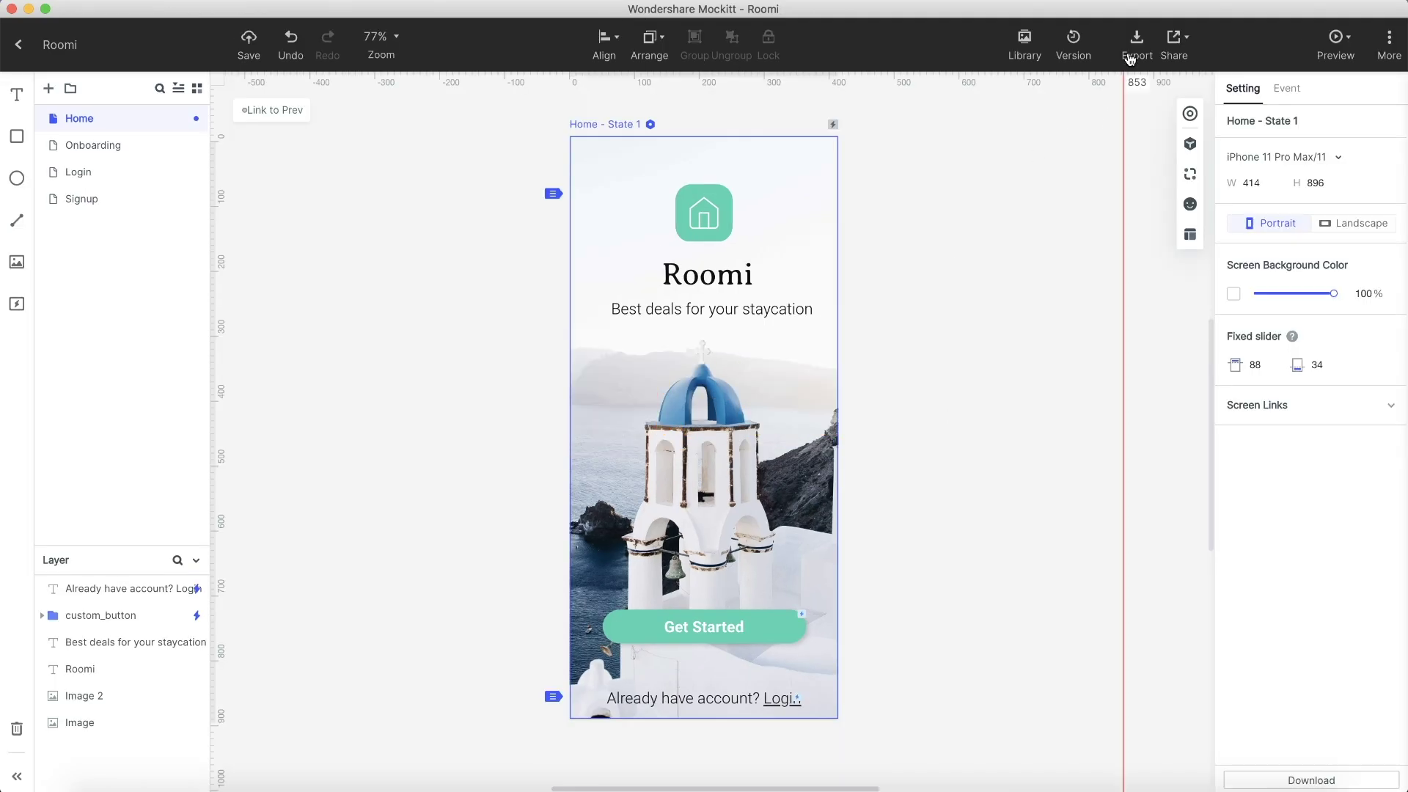
pyautogui.click(1134, 45)
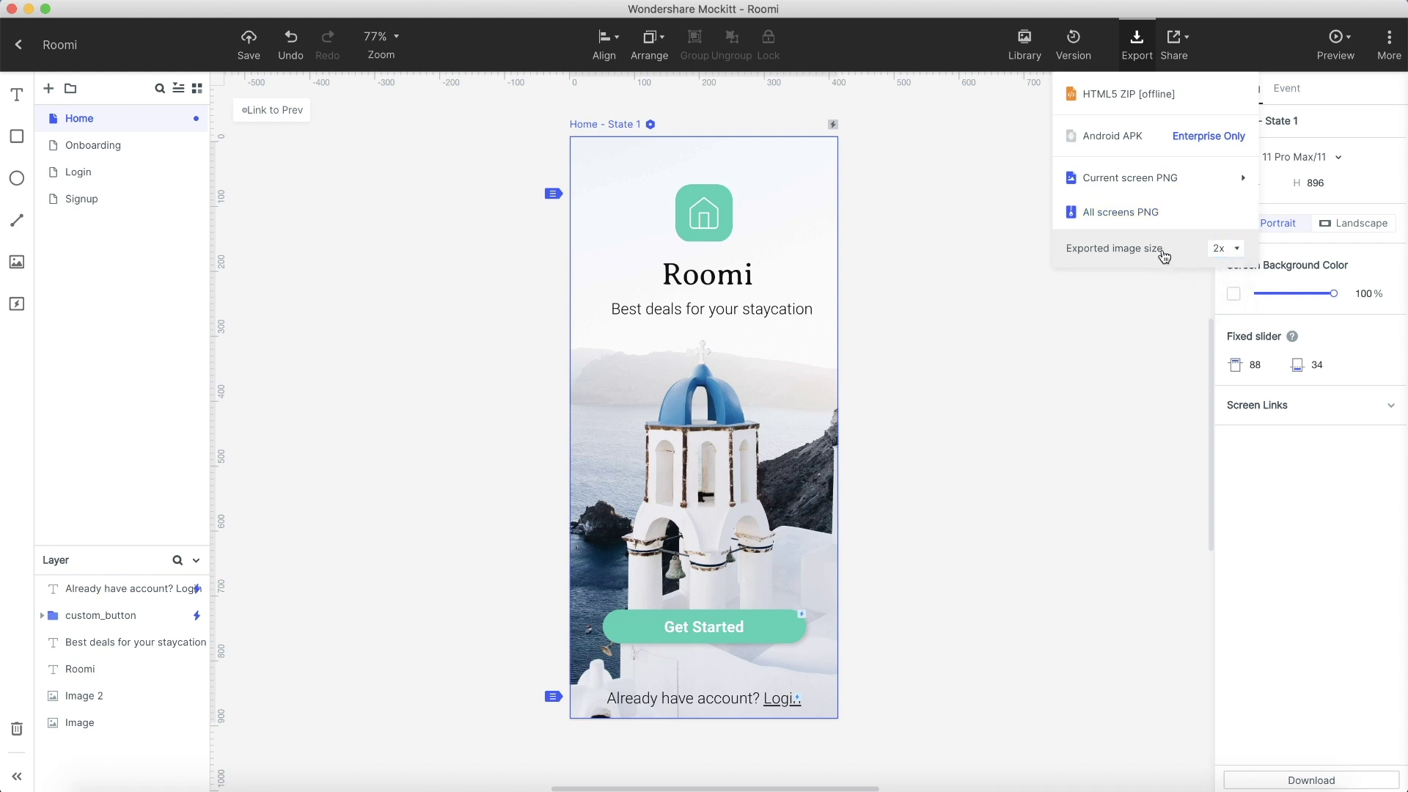
pyautogui.click(966, 172)
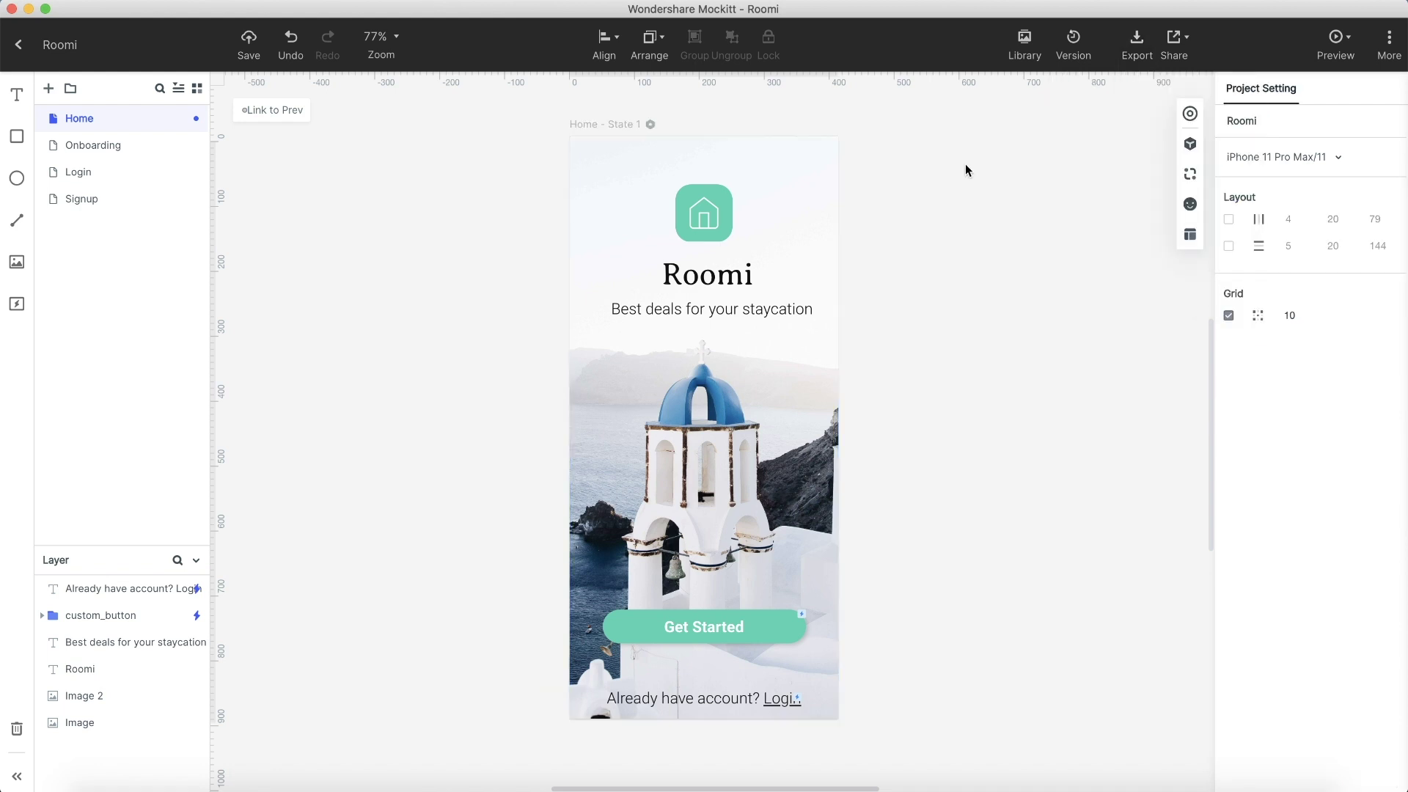
# Review the Share Roomi dialog's prototype link and Screen settings.
pyautogui.click(1175, 49)
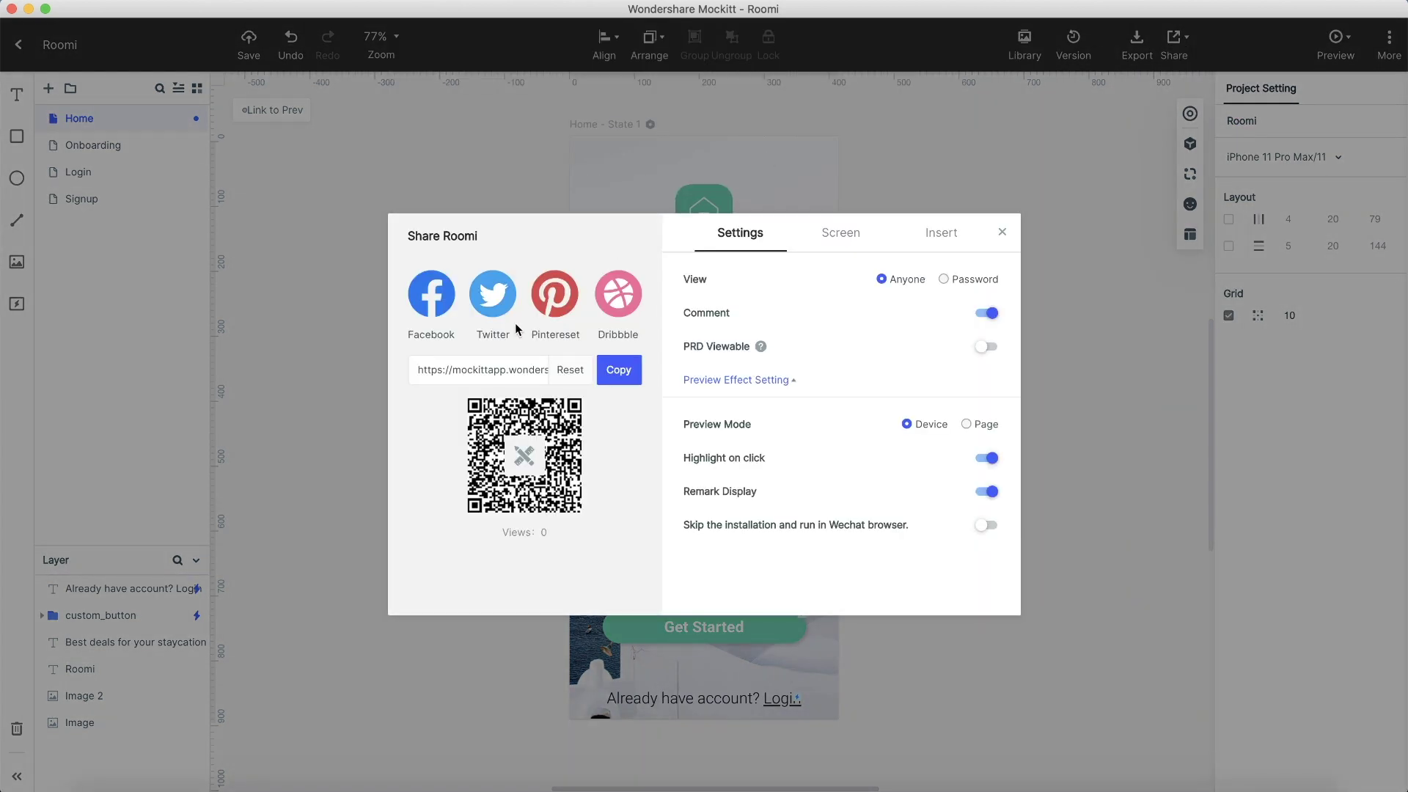
pyautogui.click(490, 363)
pyautogui.click(843, 232)
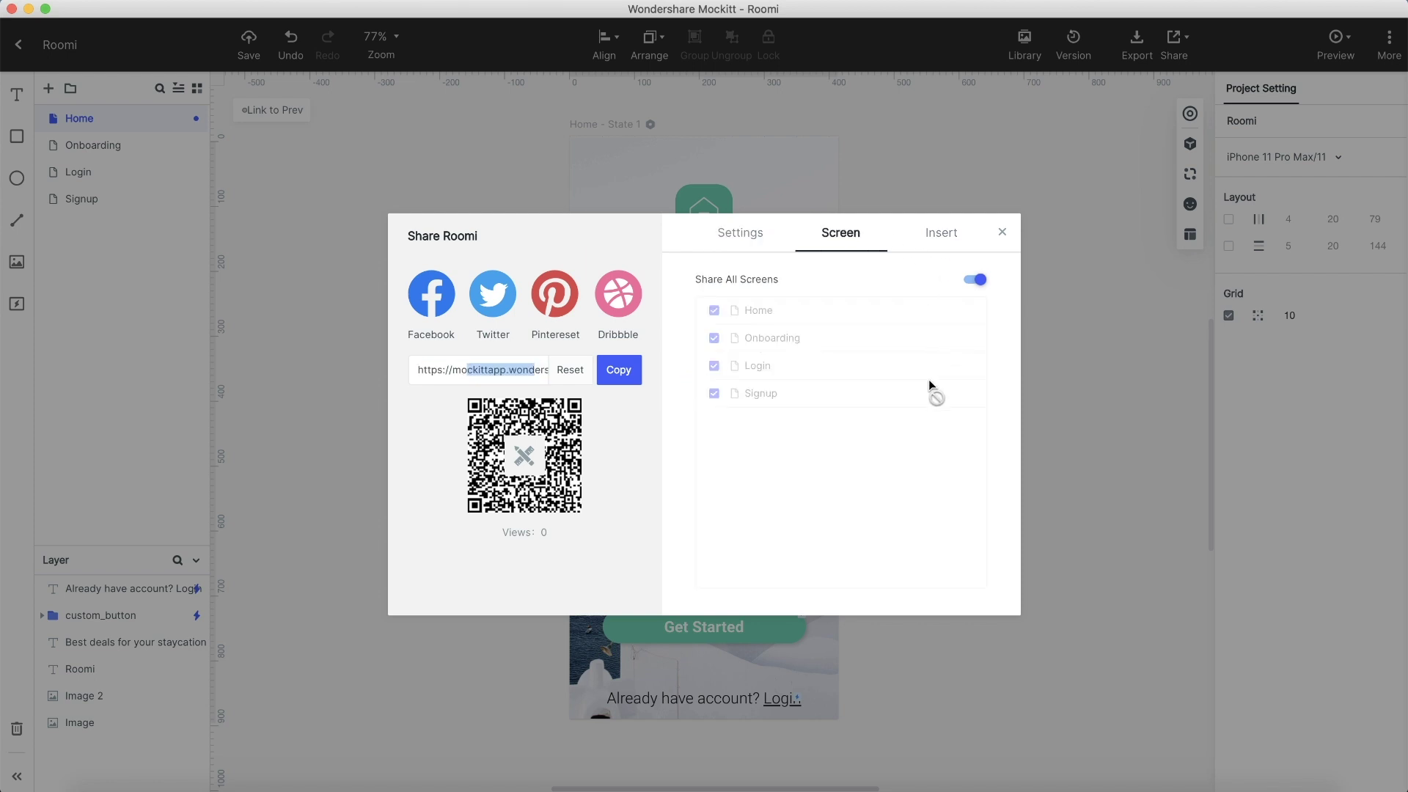
pyautogui.press('Escape')
# Switch to the developer Handoff view, then return to the editor.
pyautogui.click(1344, 38)
pyautogui.click(1329, 126)
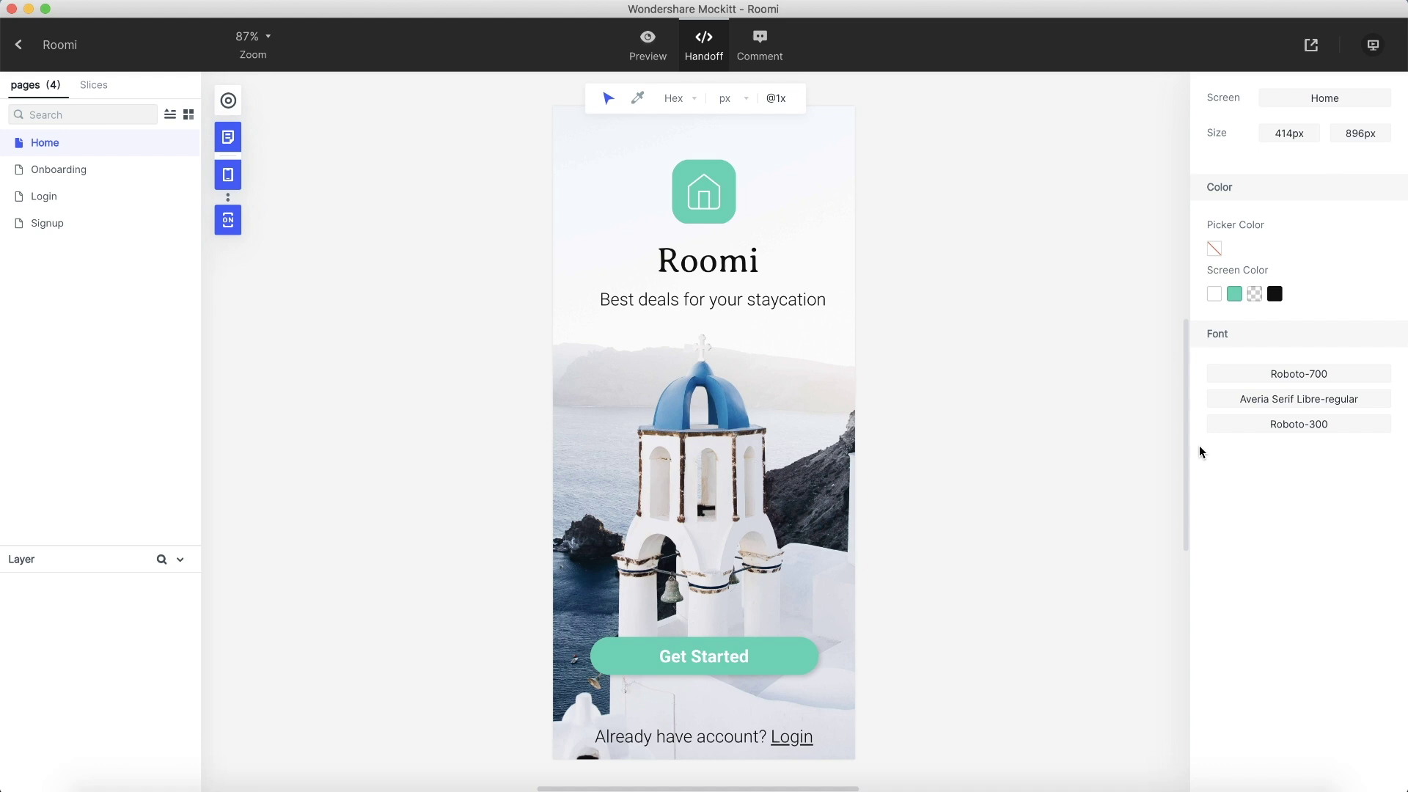
pyautogui.click(701, 223)
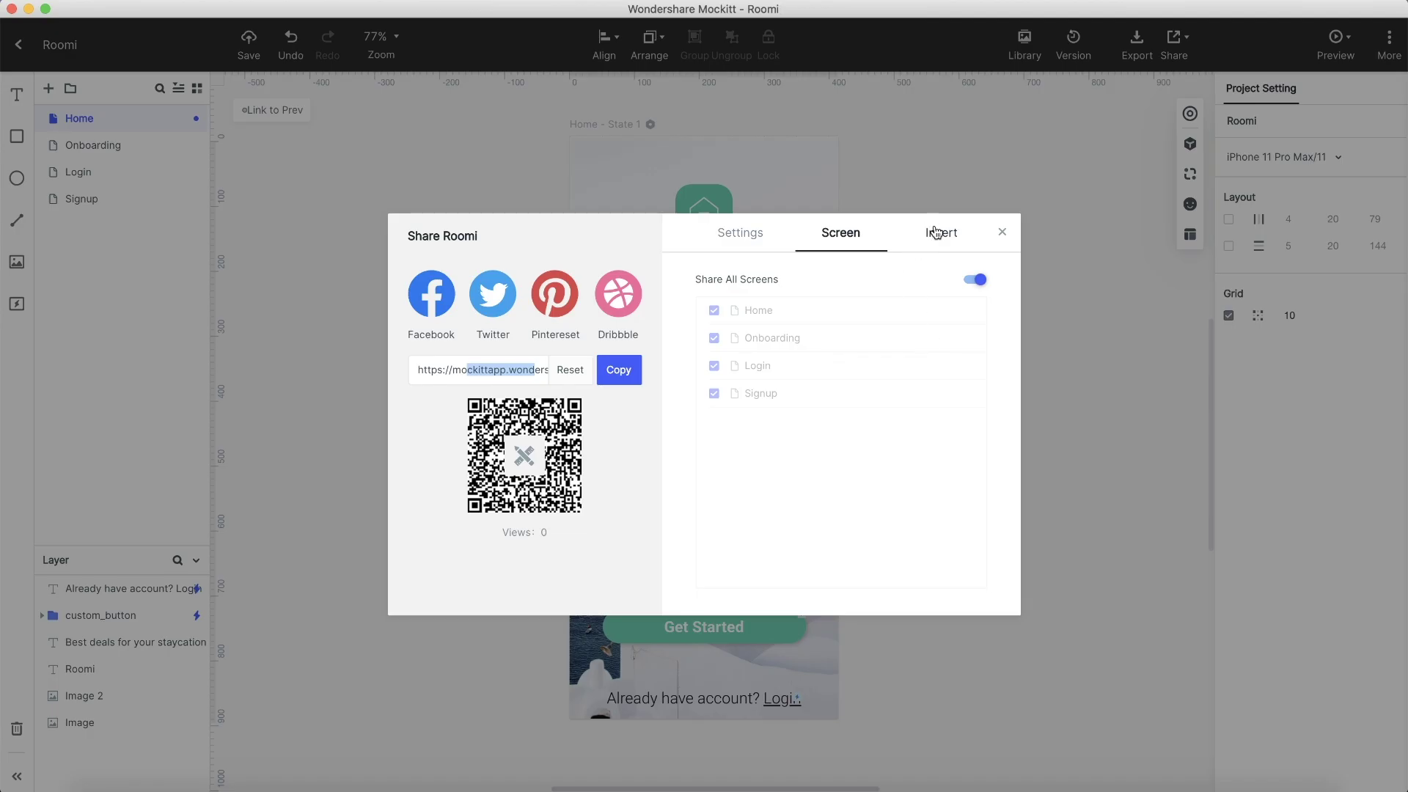
# Copy the prototype's iframe embed code from the Insert tab.
pyautogui.click(935, 233)
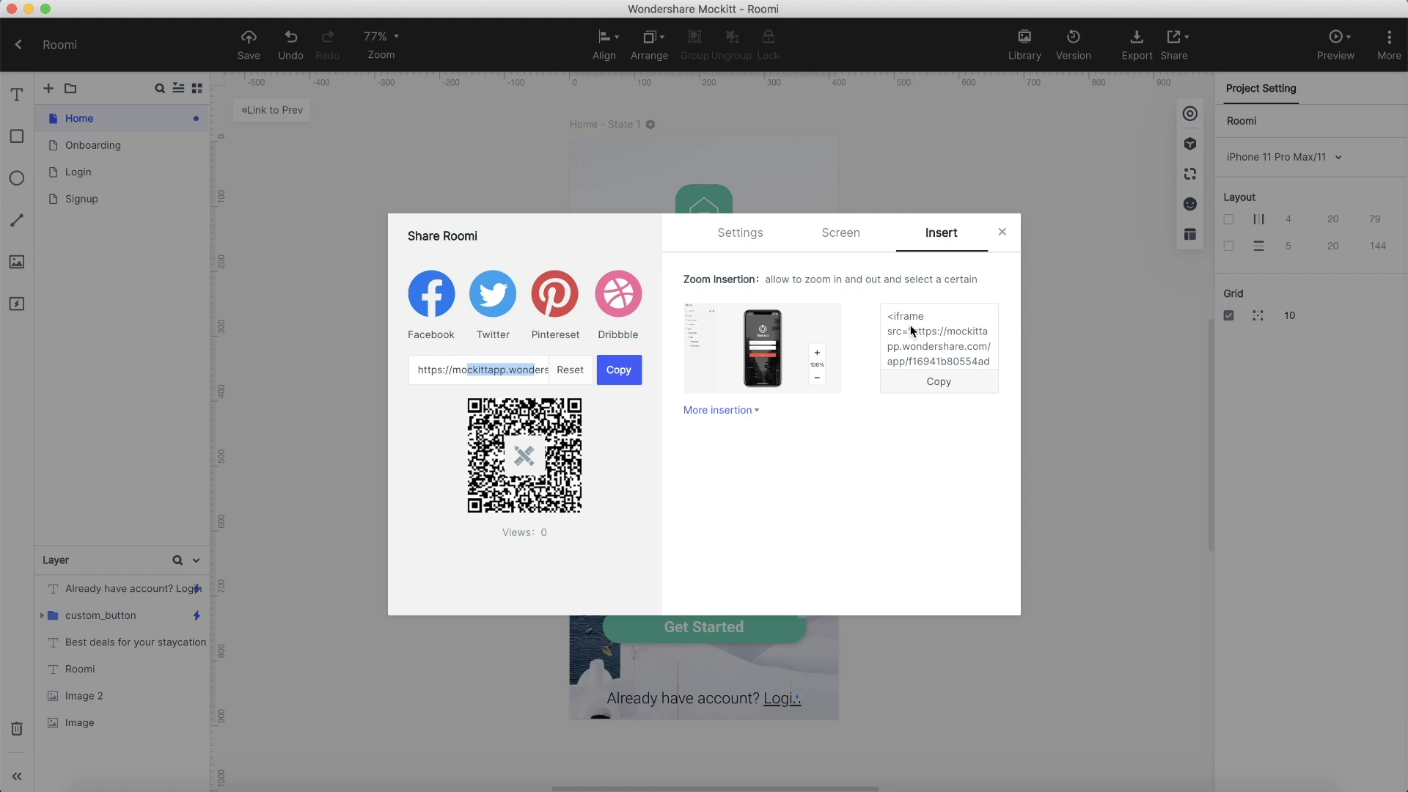
pyautogui.click(937, 380)
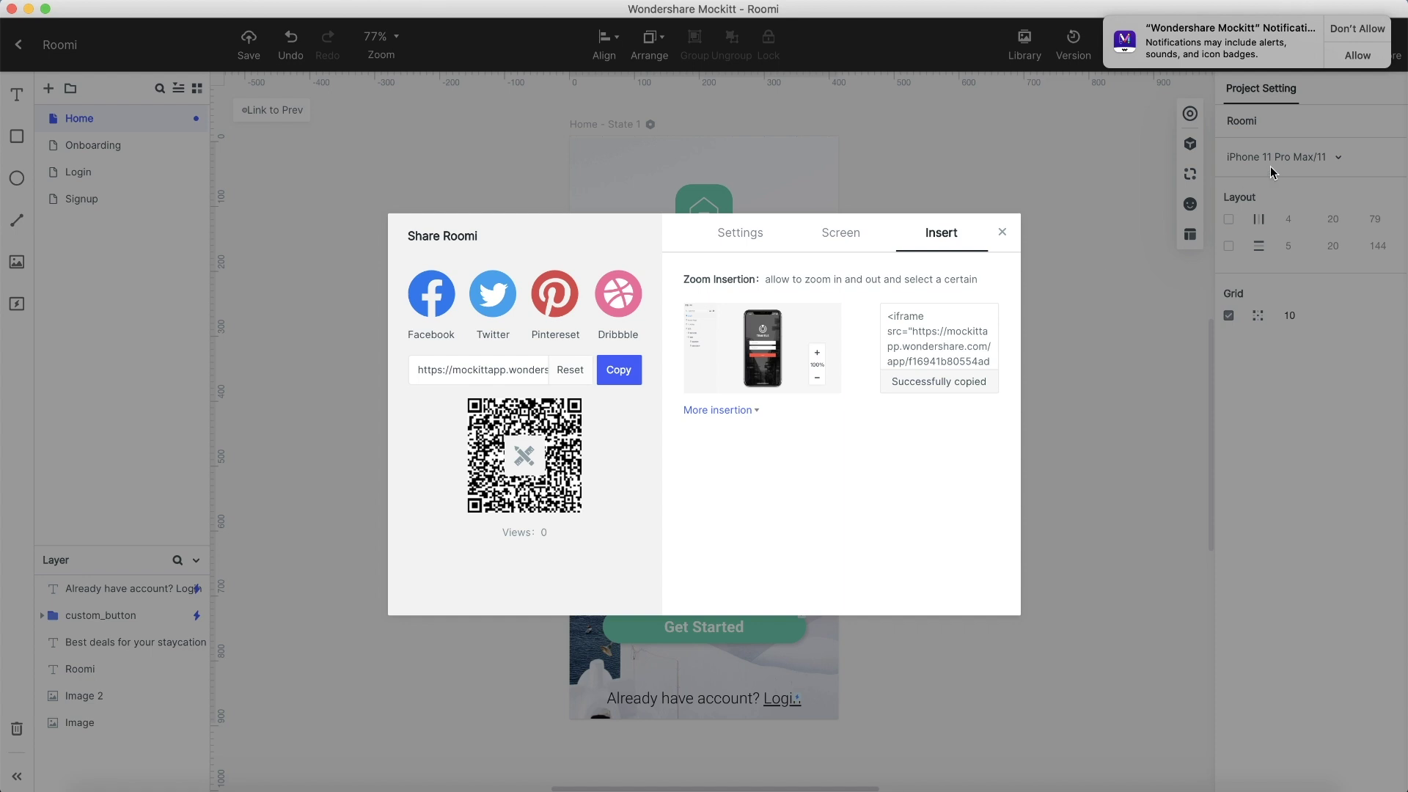
pyautogui.click(1356, 56)
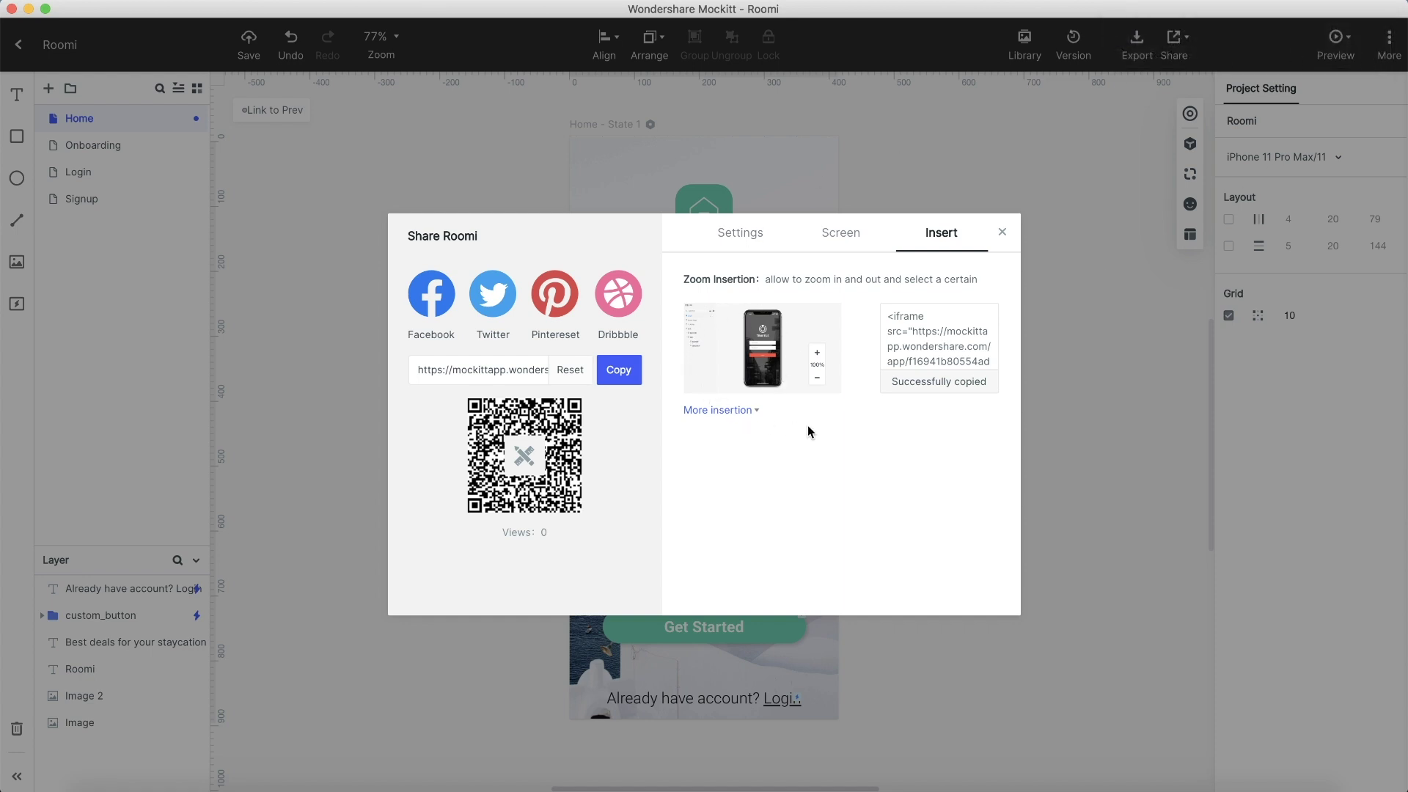
# Close the Share Roomi dialog to return to the Home screen editor.
pyautogui.click(1002, 235)
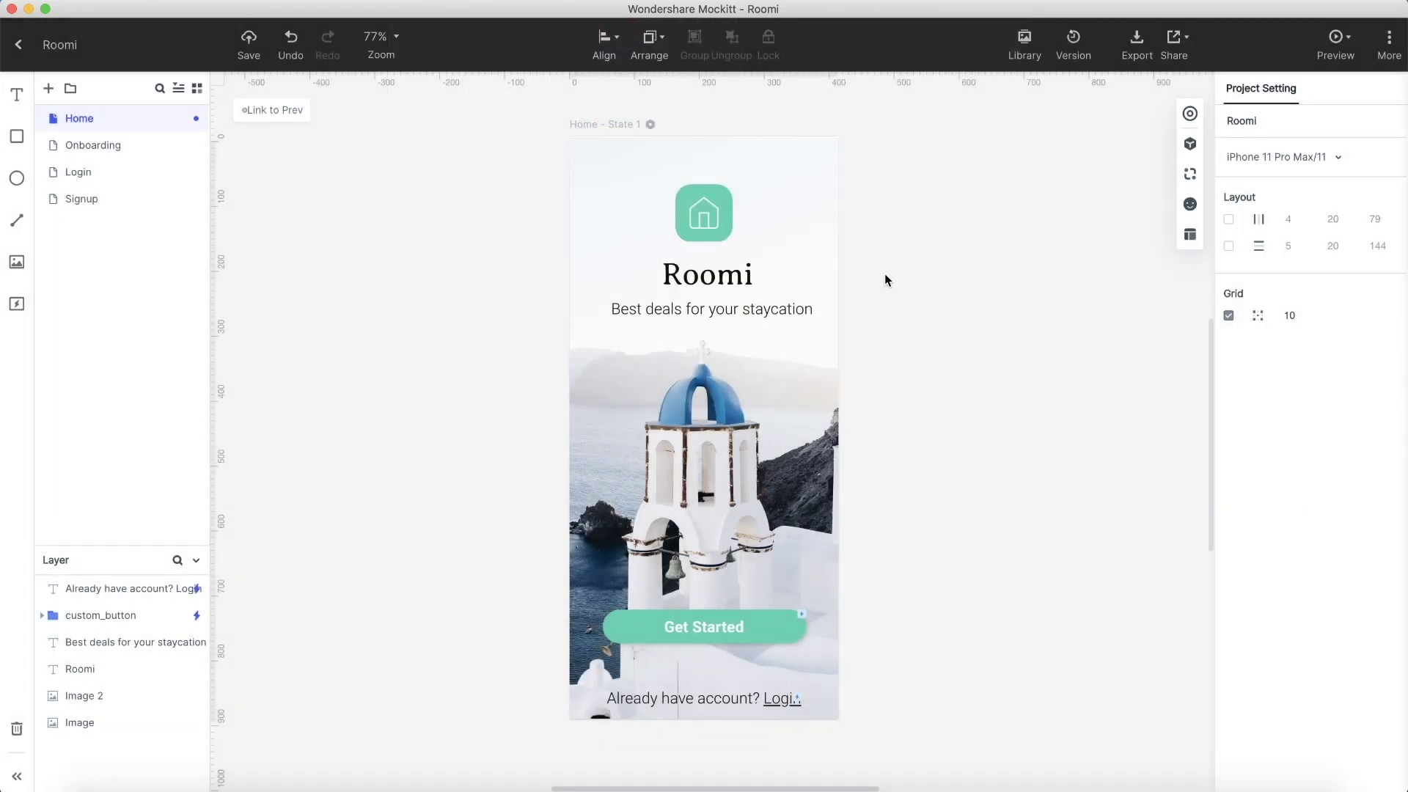